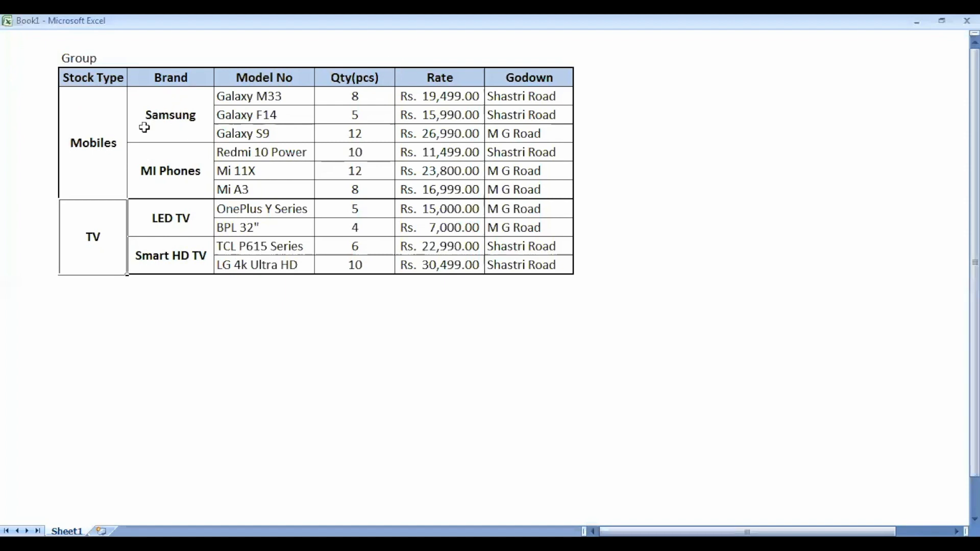
Label the Brand column "Category" in the cell directly above its header.
click(167, 105)
click(168, 155)
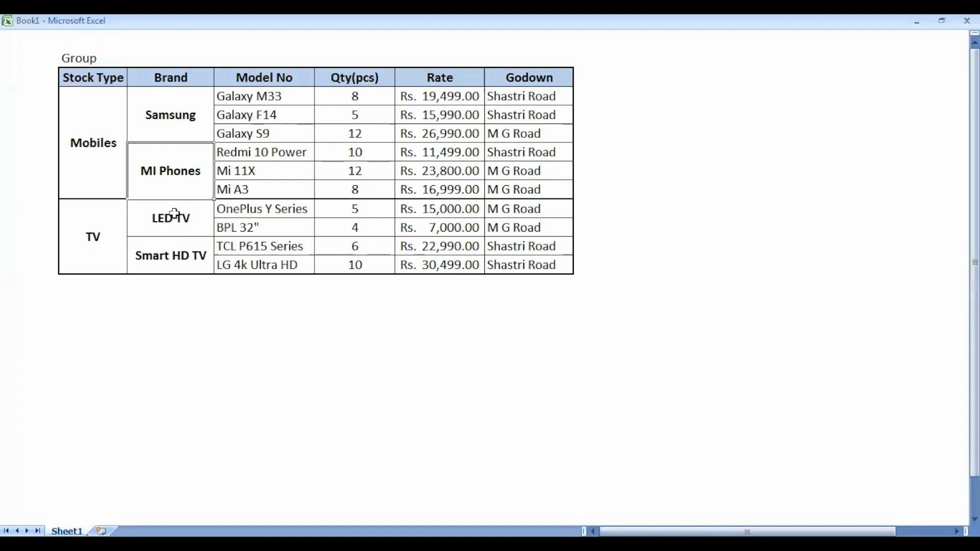
click(155, 53)
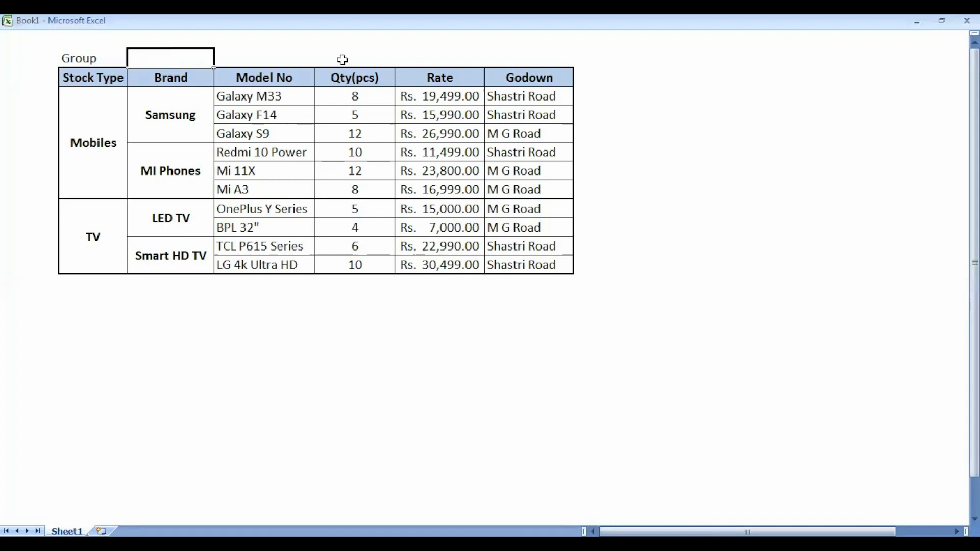
text(Cateogory)
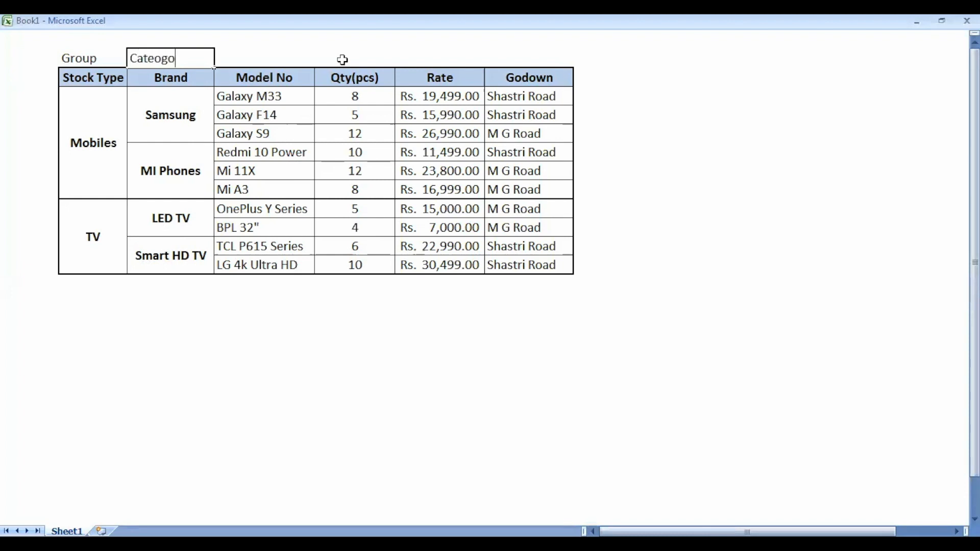
key(BackSpace)
key(BackSpace)
key(BackSpace)
key(BackSpace)
key(BackSpace)
text(gory)
key(Return)
key(Return)
key(Return)
key(Return)
key(Return)
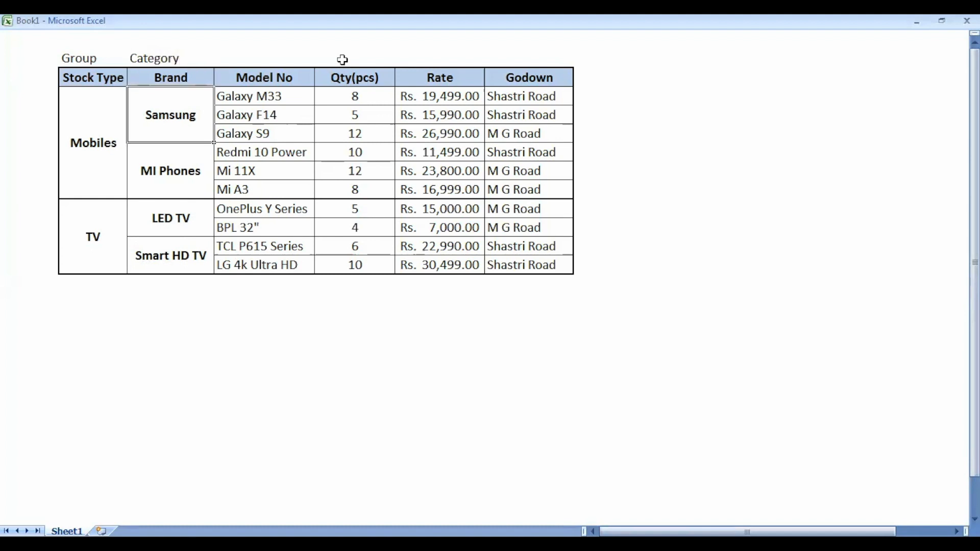
key(Up)
key(Up)
key(Up)
key(Up)
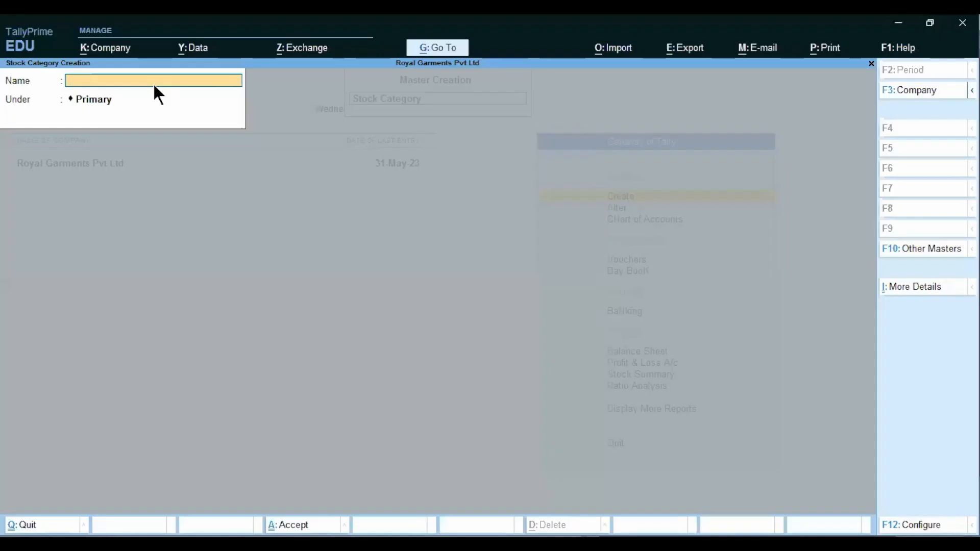
Switch to TallyPrime and create the stock category Samsung under Primary.
text(Samsy)
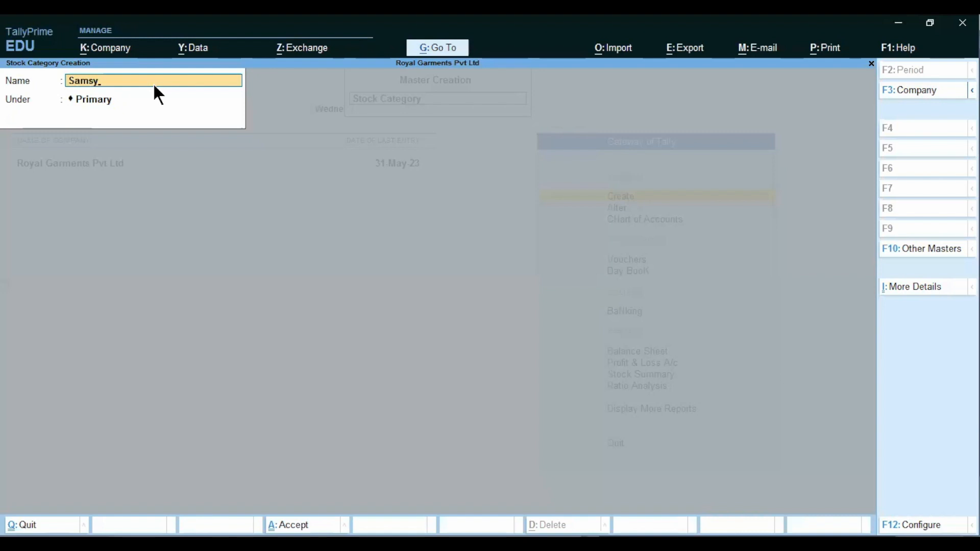
key(BackSpace)
text(ung)
key(Return)
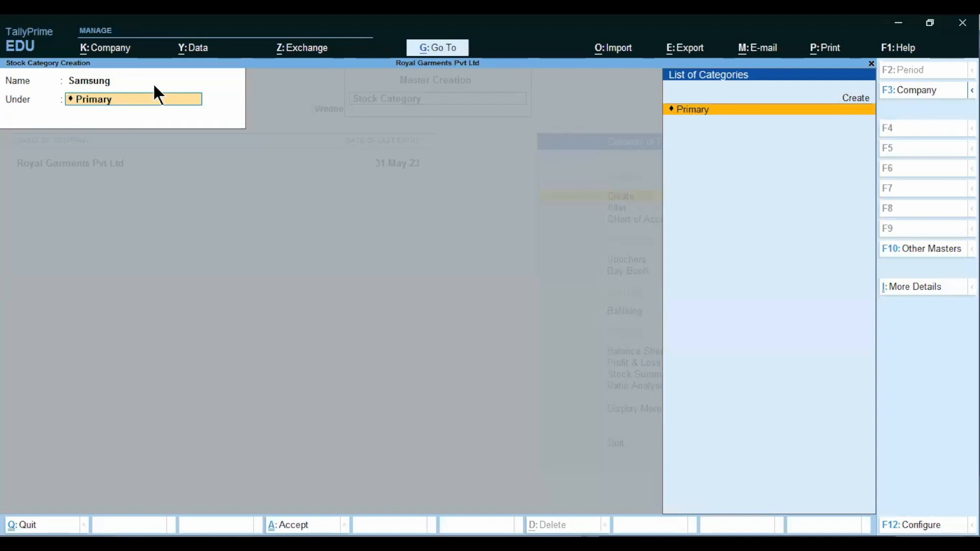
key(Return)
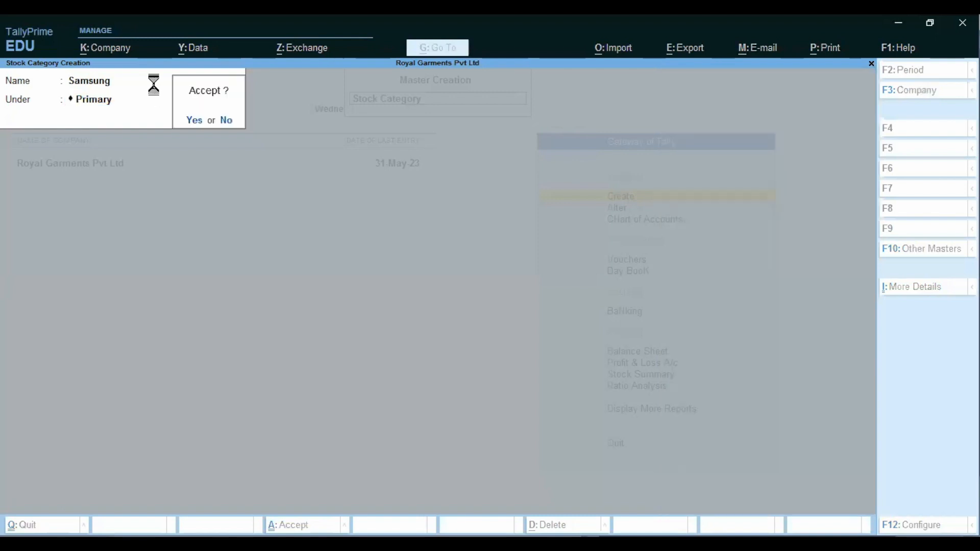
key(Return)
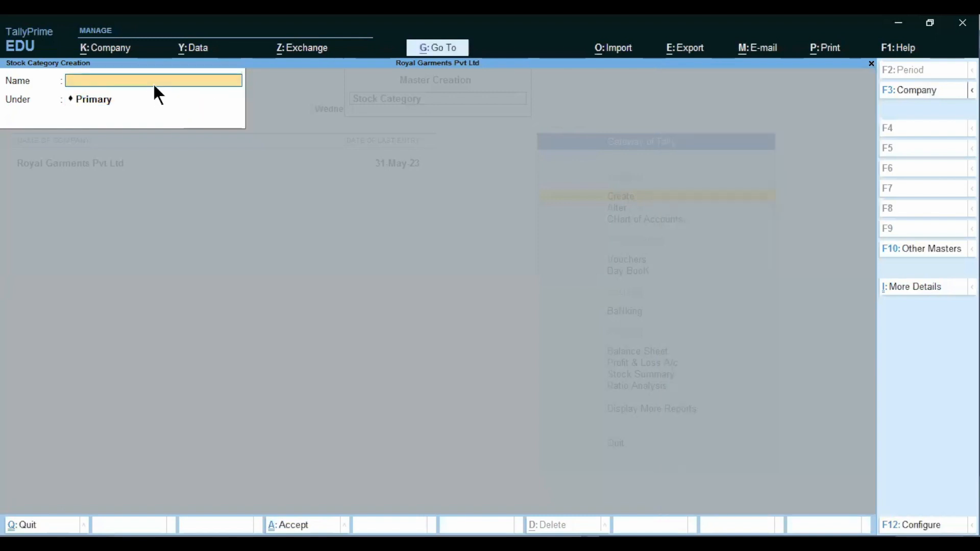
key(Escape)
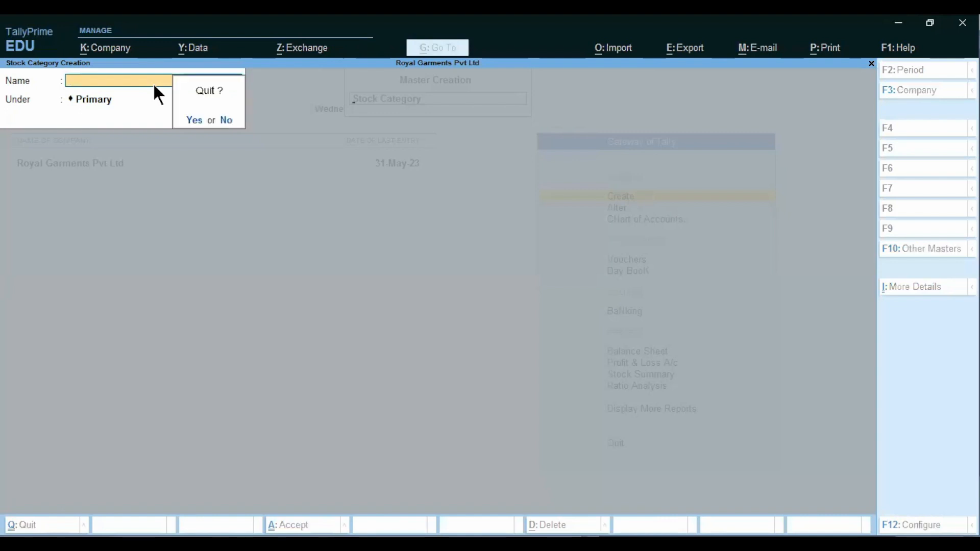
key(Return)
key(Up)
key(Return)
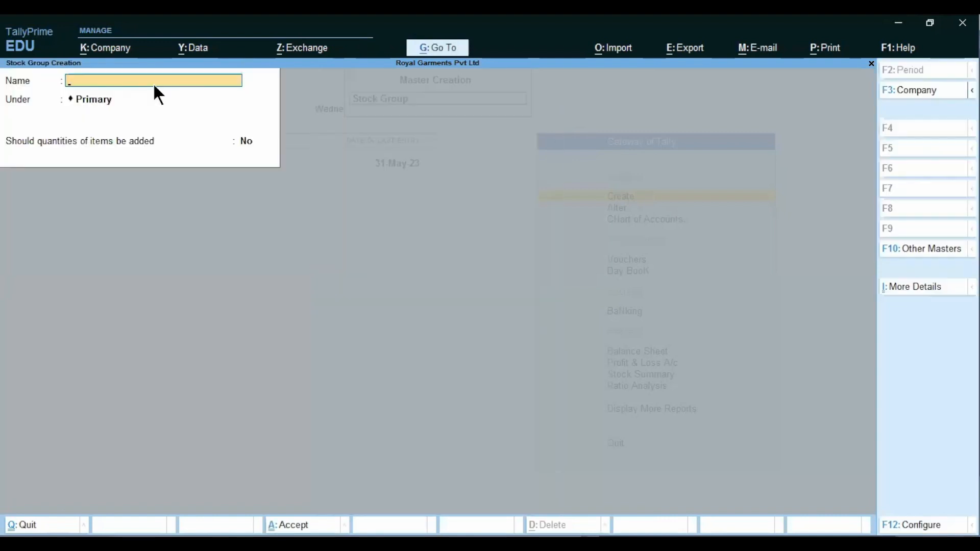
text(Sd)
key(Return)
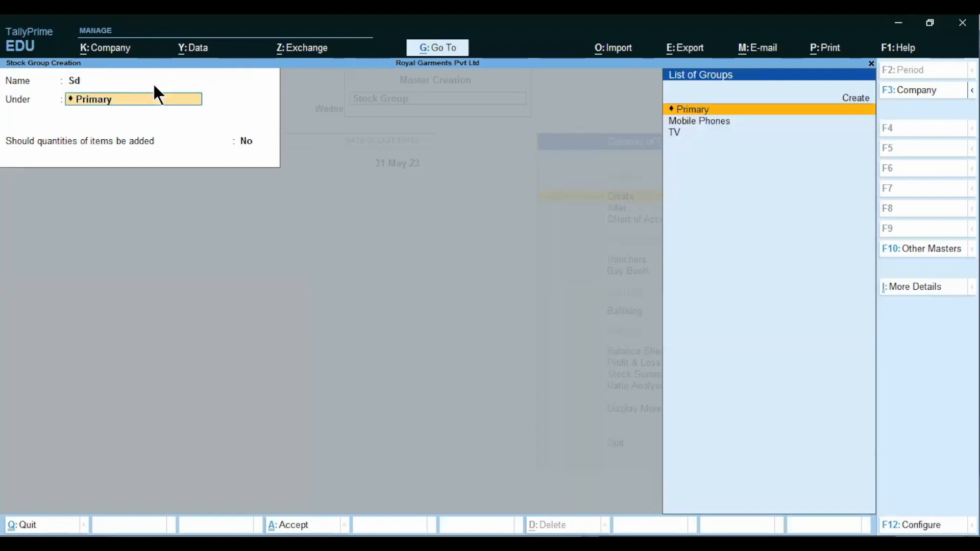
key(space)
key(Escape)
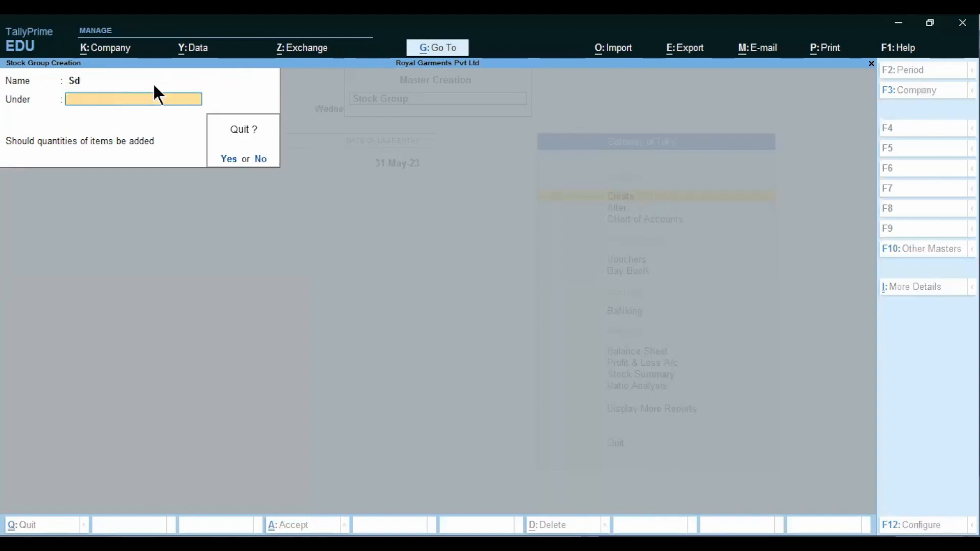
key(y)
key(Down)
key(Return)
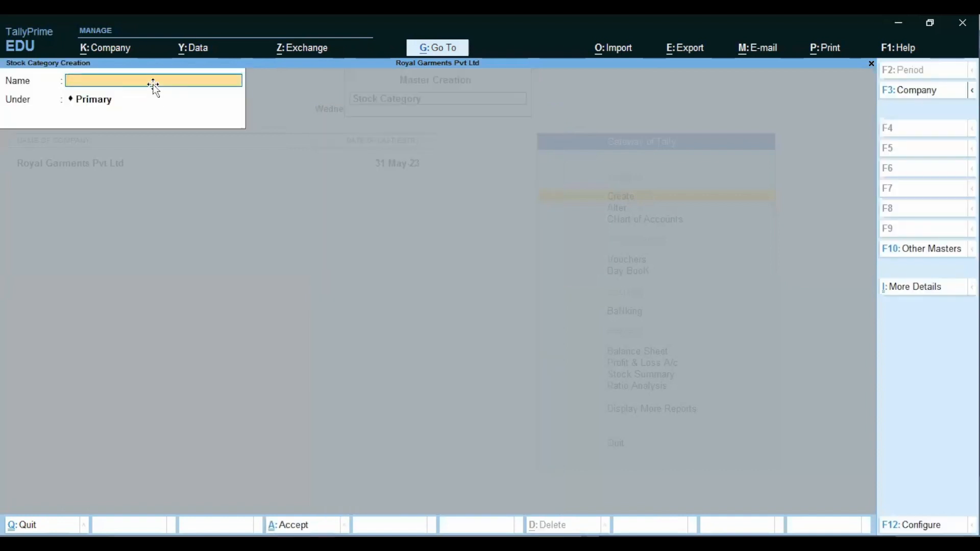
Create the stock category Mi Phone under Primary.
text(Mi Phone)
key(Return)
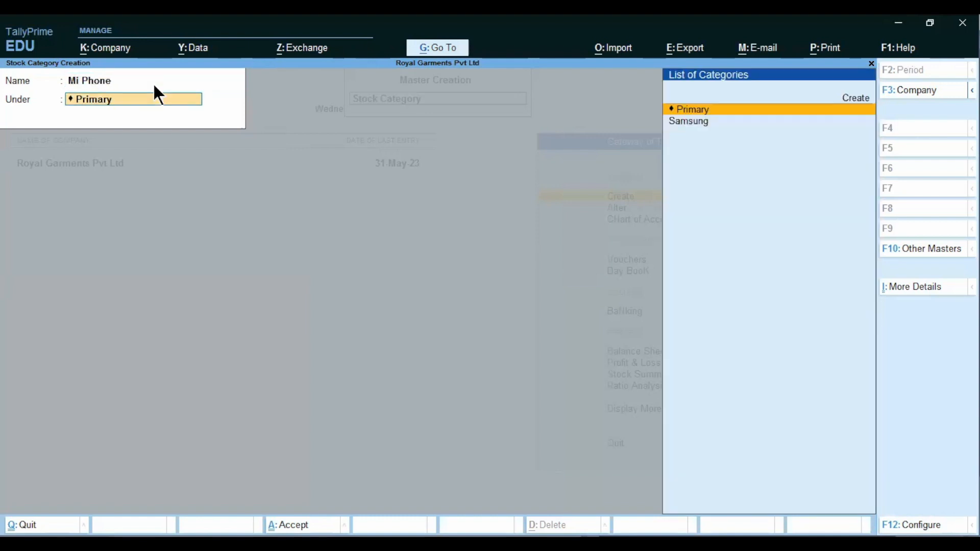
key(Return)
key(Return)
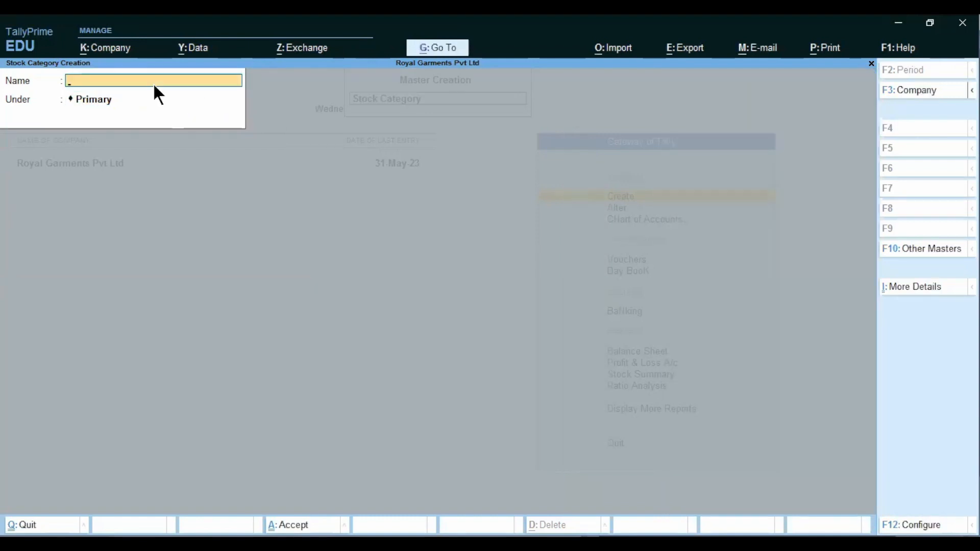
Check the brands in the Excel stock table and create the stock category LED TV under Primary in TallyPrime.
key(alt+Tab)
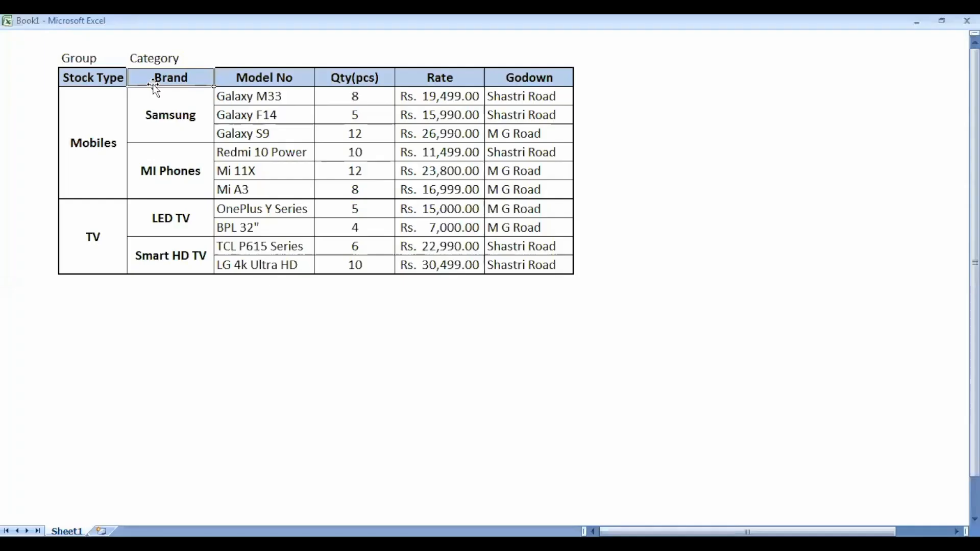
key(alt+Tab)
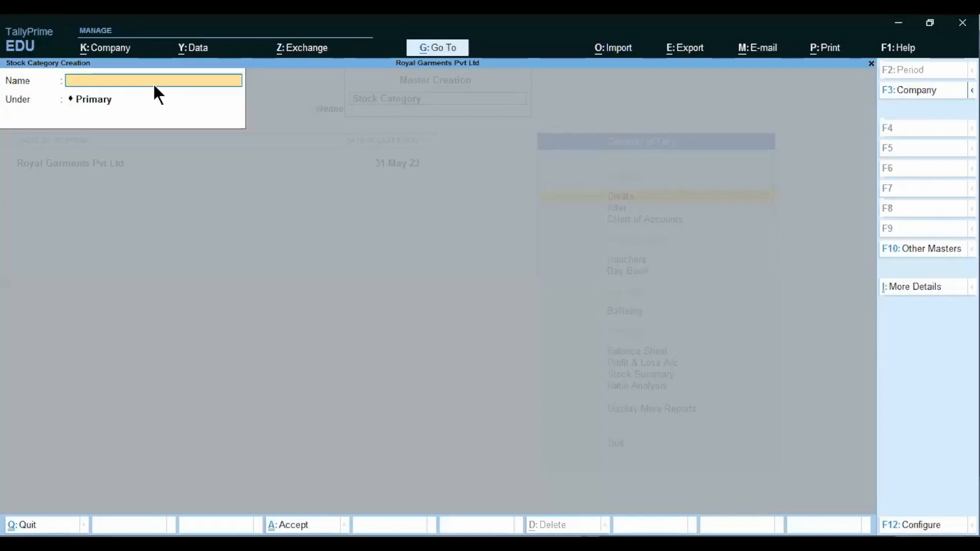
text(LED Tv)
key(BackSpace)
text(V)
key(Return)
key(Return)
key(Return)
Create the stock category Smart HD TV under Primary and return to the Gateway of Tally.
text(Smart HD TV)
key(Return)
key(Return)
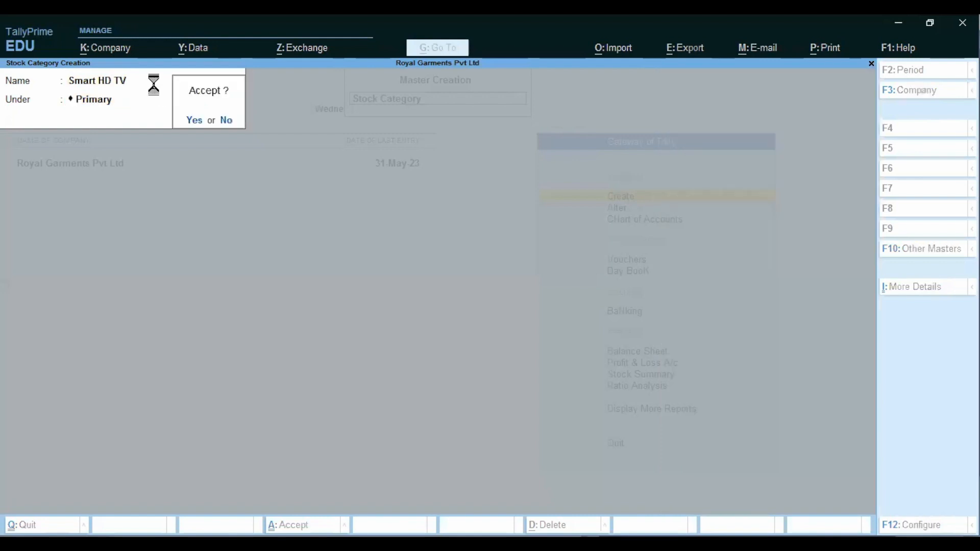
key(Return)
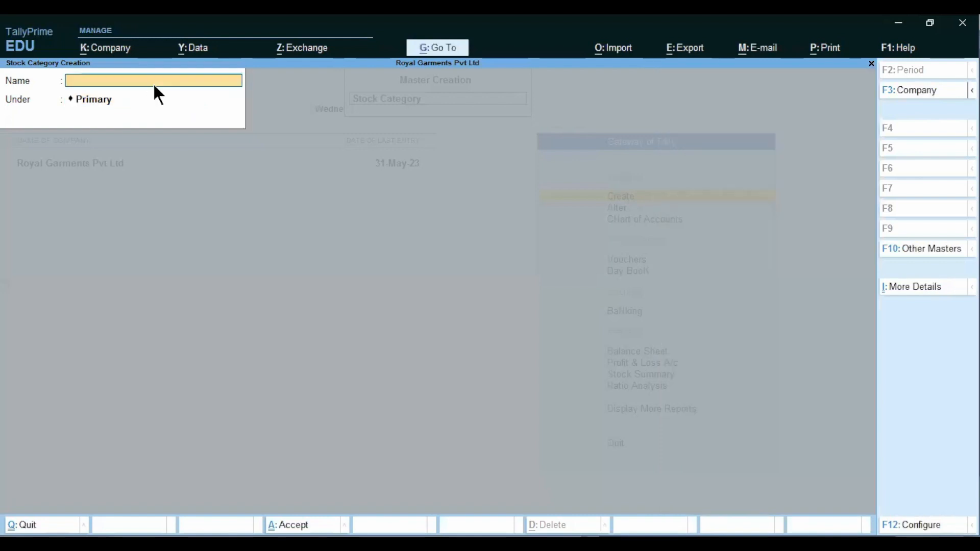
key(Escape)
key(Return)
key(Escape)
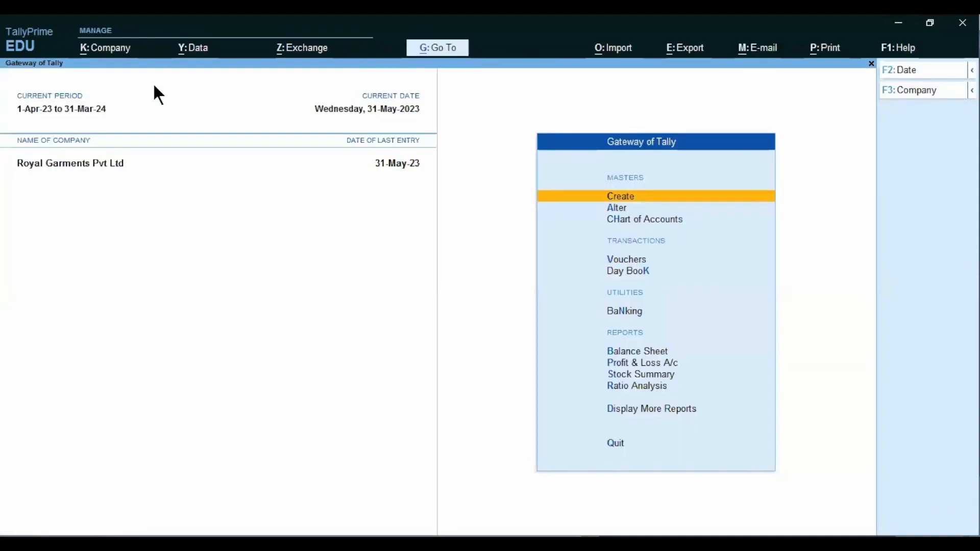
key(alt)
key(alt+Tab)
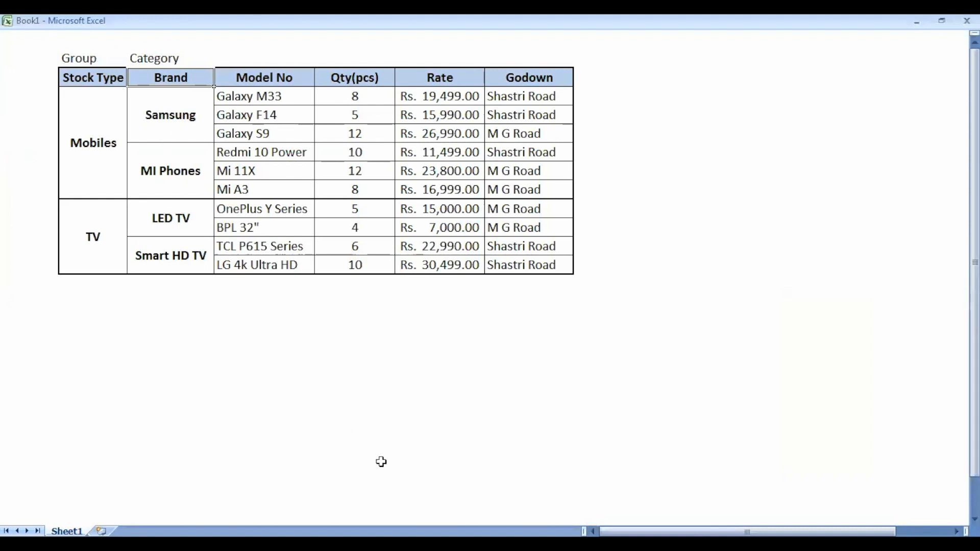
key(alt+Tab)
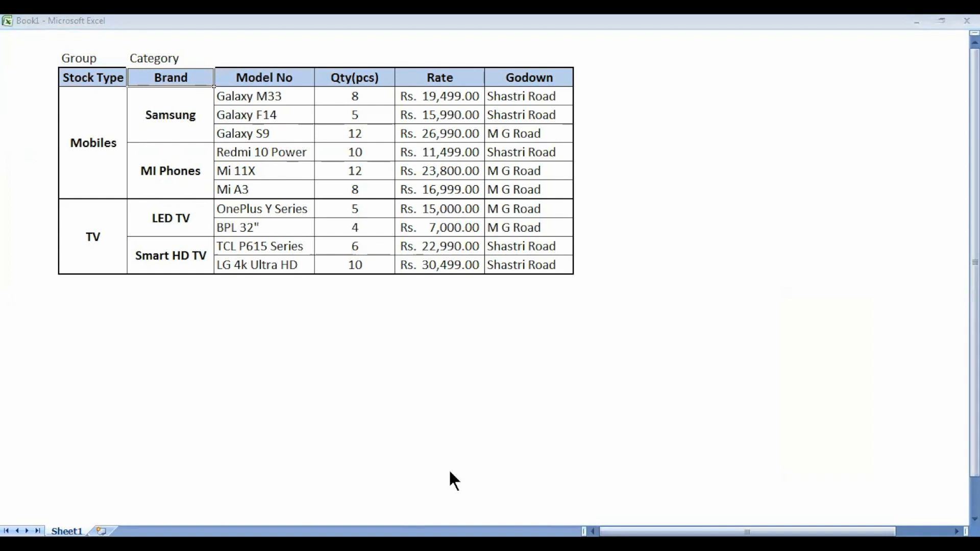
click(450, 457)
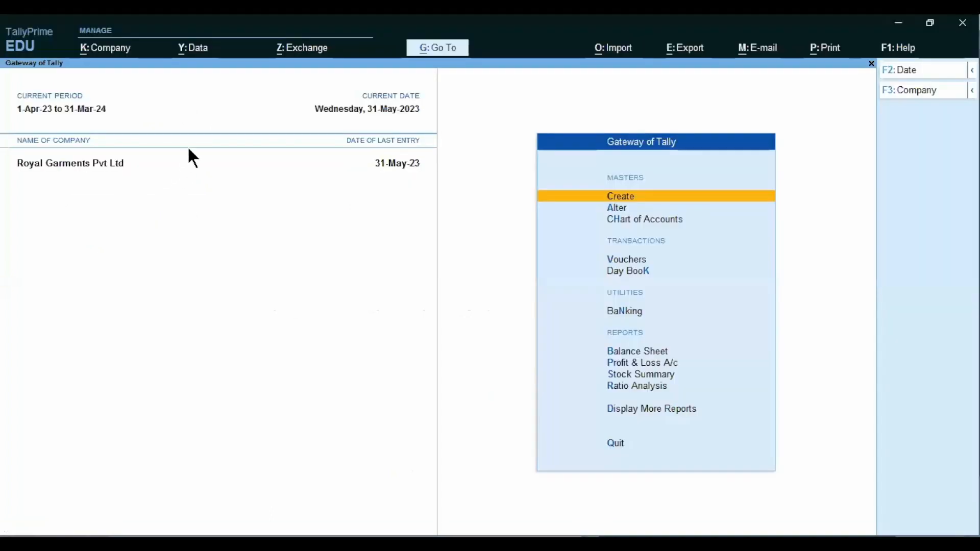
Create a simple unit master with the symbol PCS, formal name Pieces and 0 decimal places.
key(Return)
key(Down)
key(Down)
key(Down)
key(Down)
key(Down)
key(Down)
key(Down)
key(Down)
key(Down)
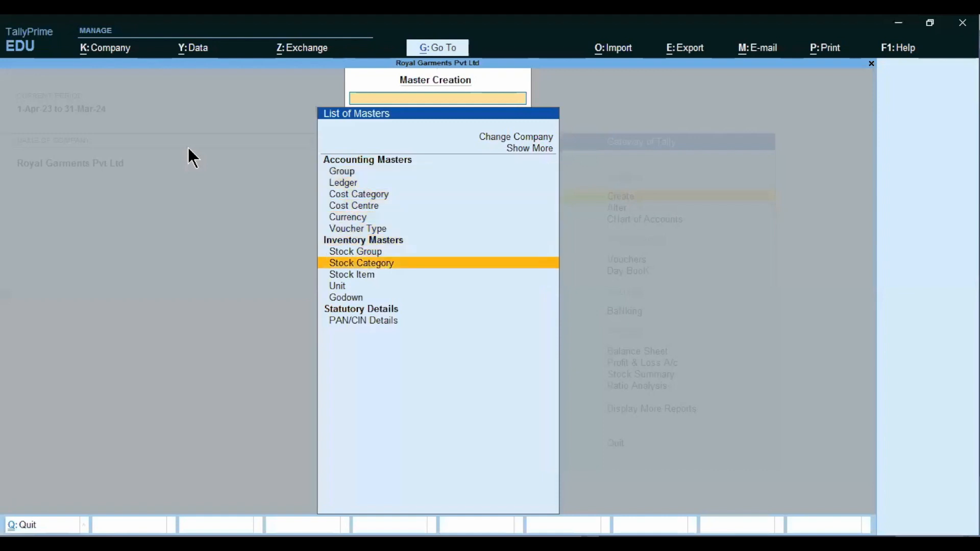
key(Return)
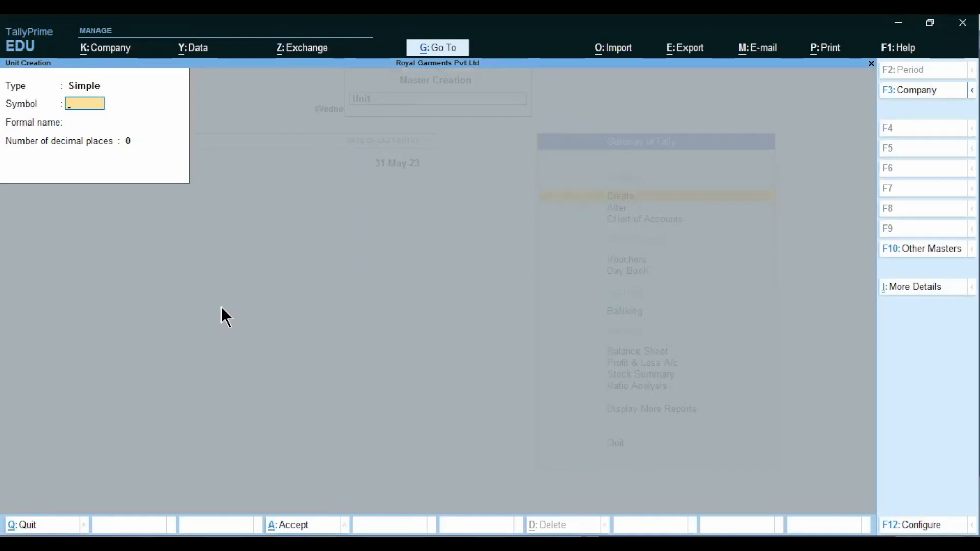
key(alt+Tab)
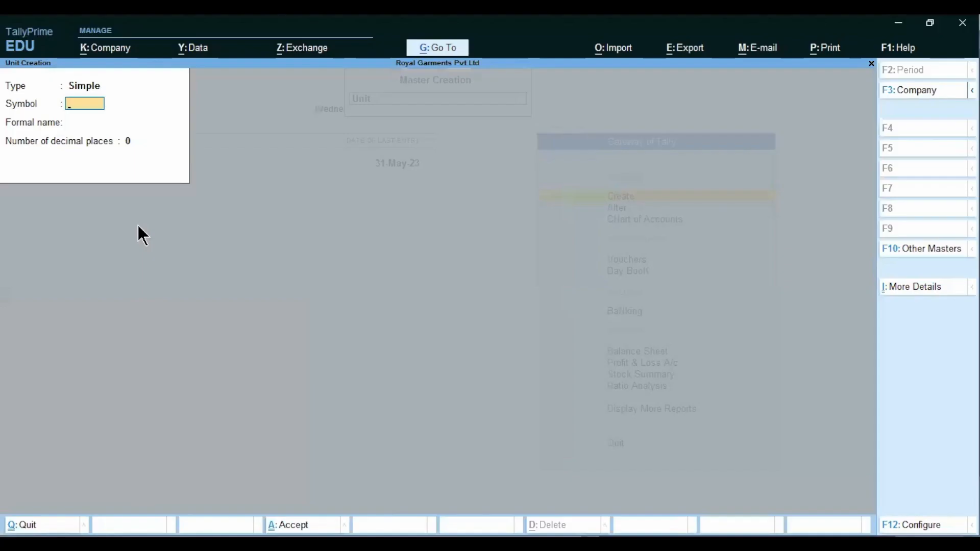
text(PCS)
key(Return)
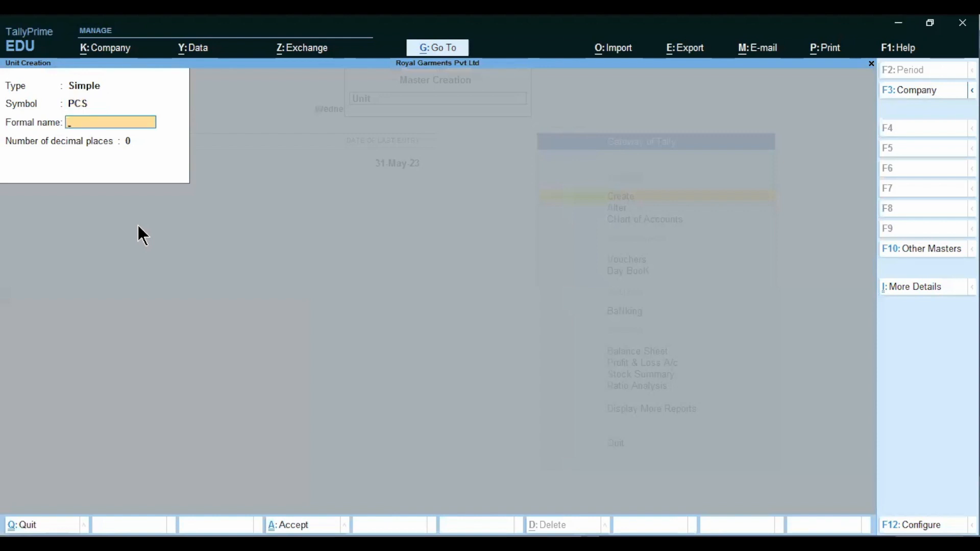
text(P)
text(ice)
text(es)
key(Return)
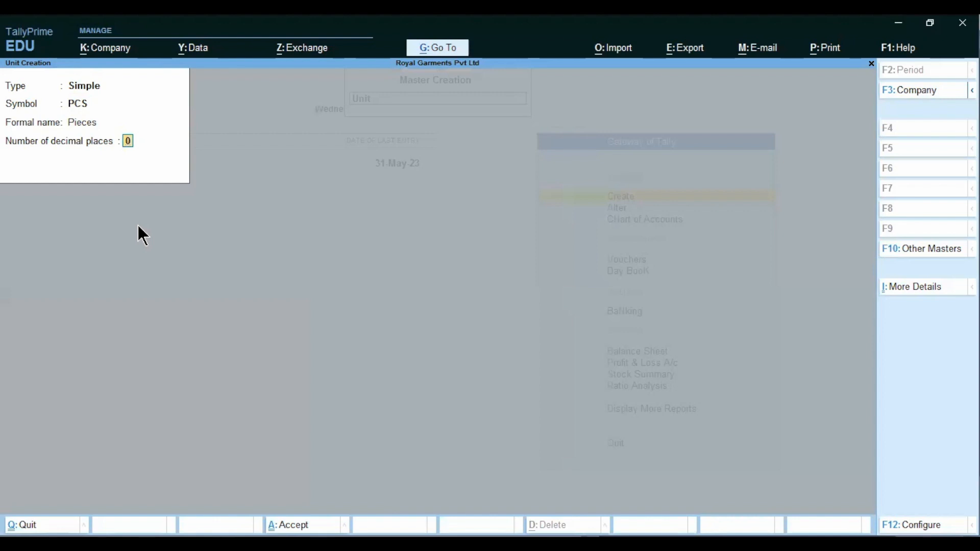
key(Return)
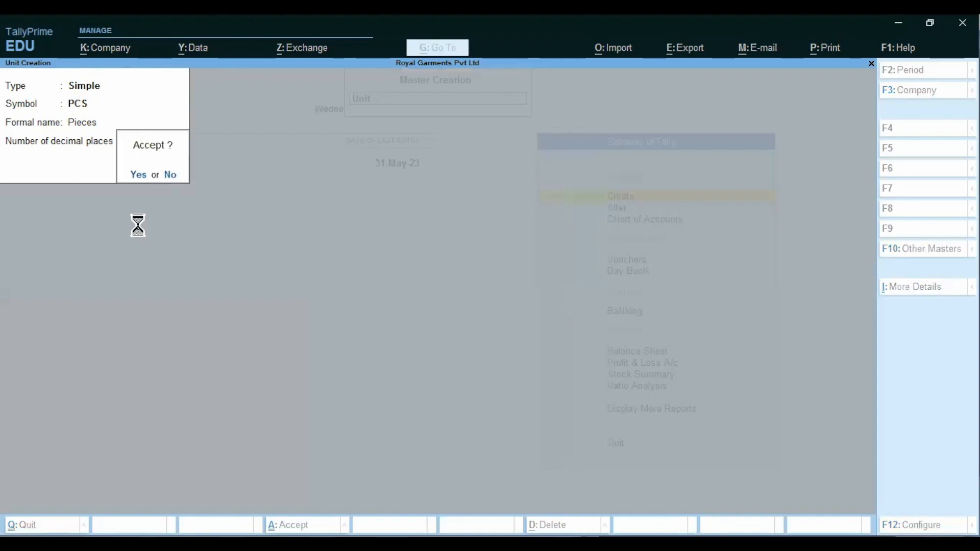
key(Return)
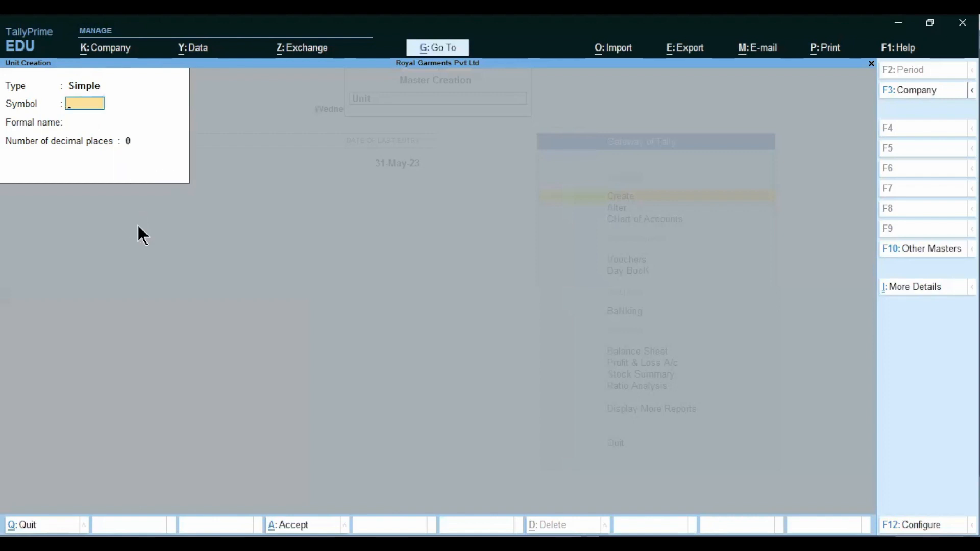
Create a simple unit with the symbol KG, formal name Kilo Gram and 3 decimal places.
text(KG)
key(Return)
text(K)
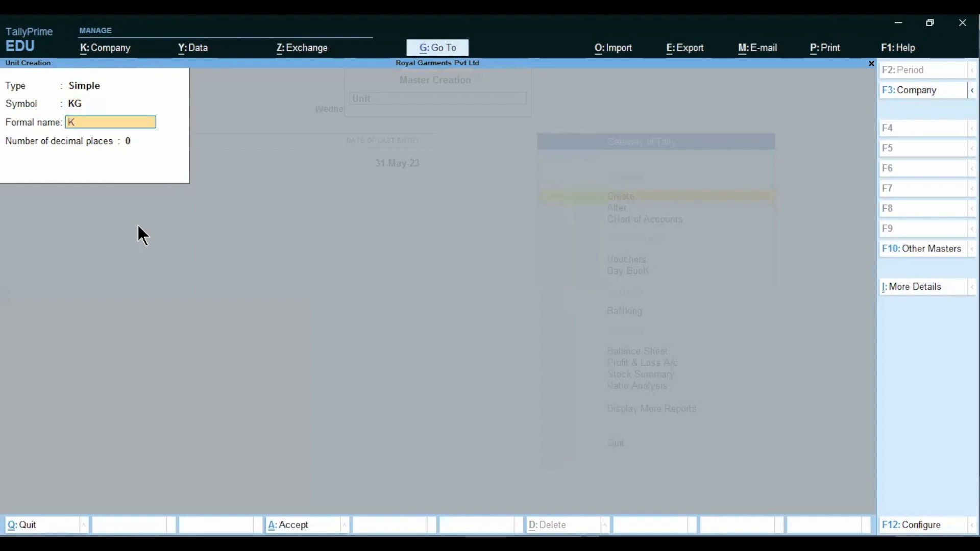
text(ilo Gram)
key(Return)
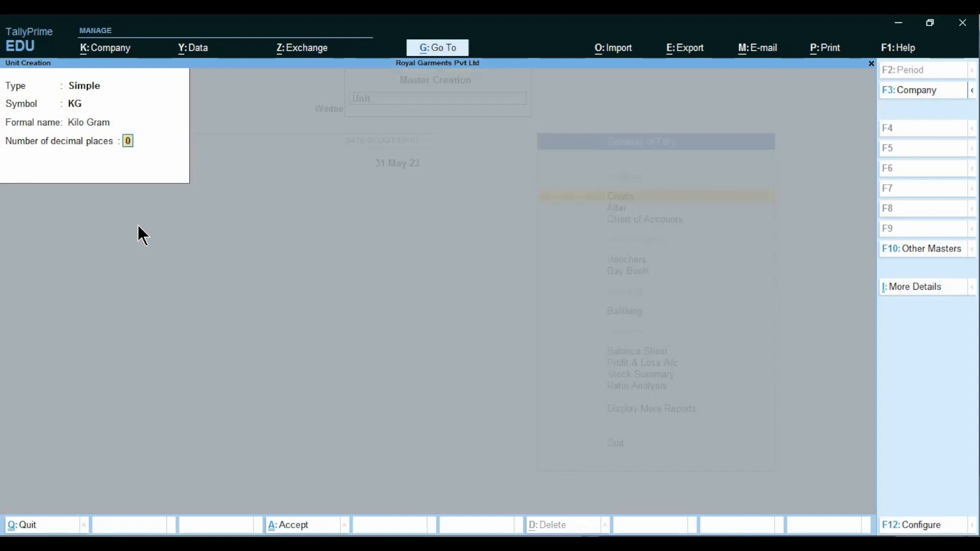
text(3)
key(Return)
key(Return)
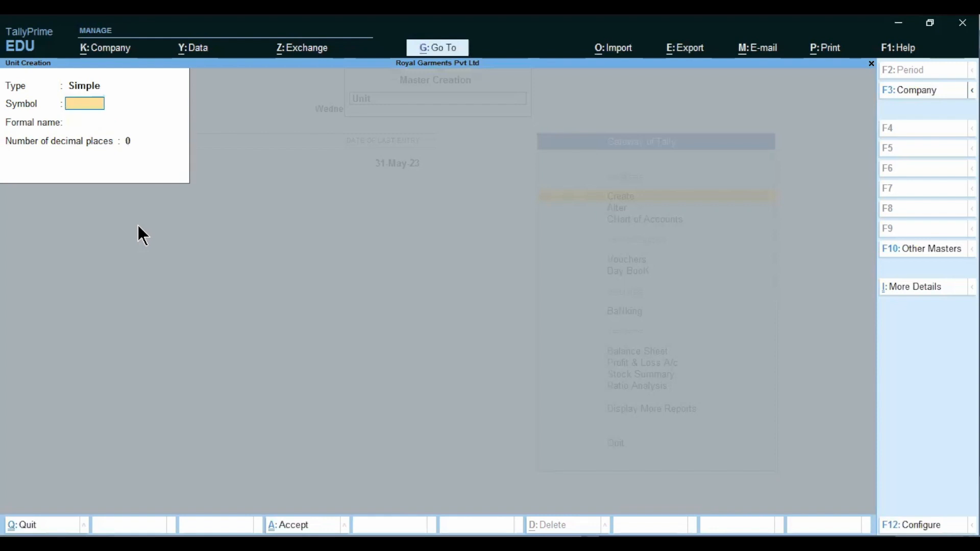
Create a simple unit with the symbol Boxes, no formal name and 0 decimal places.
text(Boxes)
key(Return)
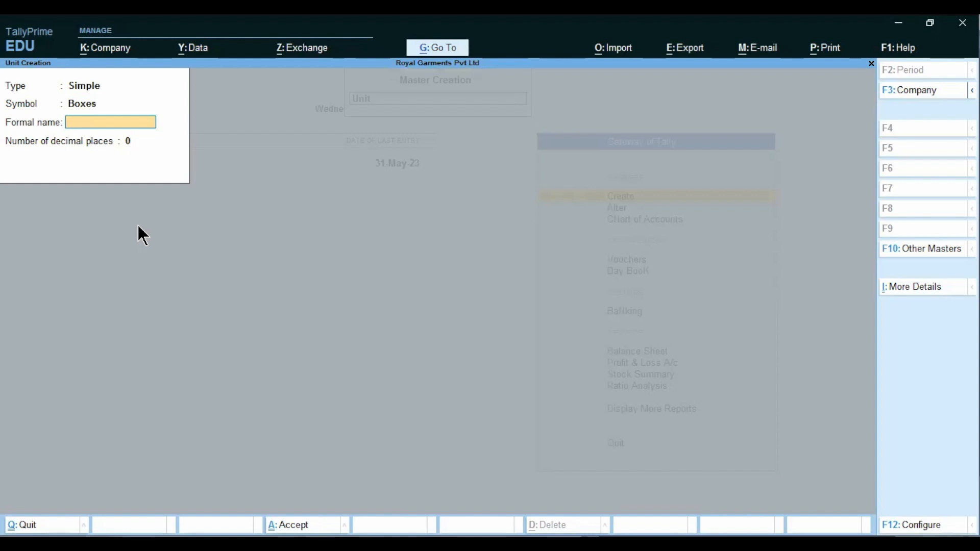
key(Up)
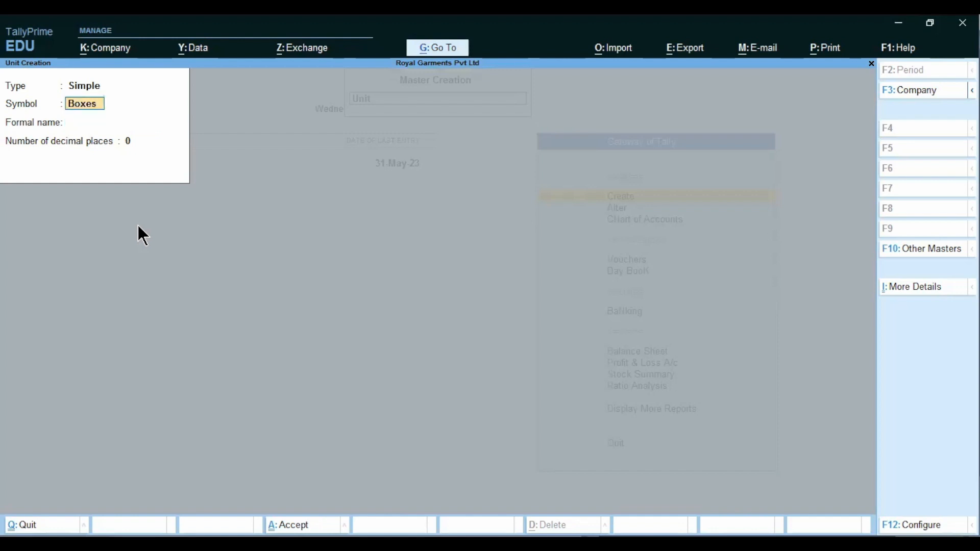
key(Return)
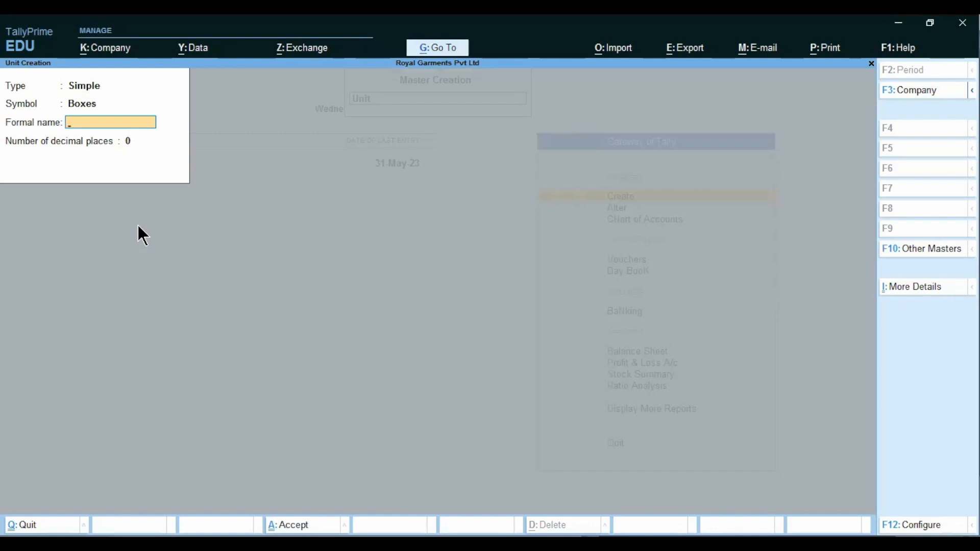
key(Return)
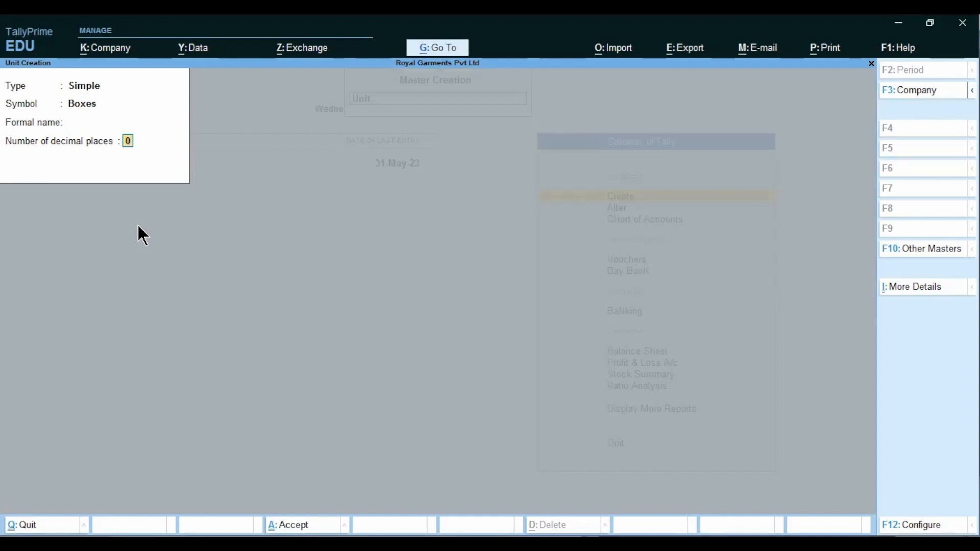
key(Return)
key(Return)
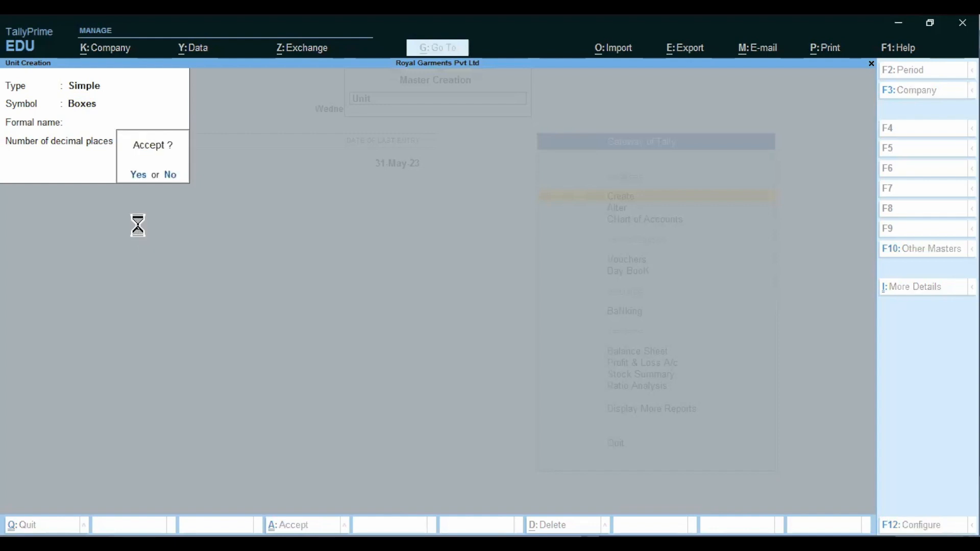
Create a simple unit with the symbol Nos, formal name Number and 0 decimal places.
text(Nos)
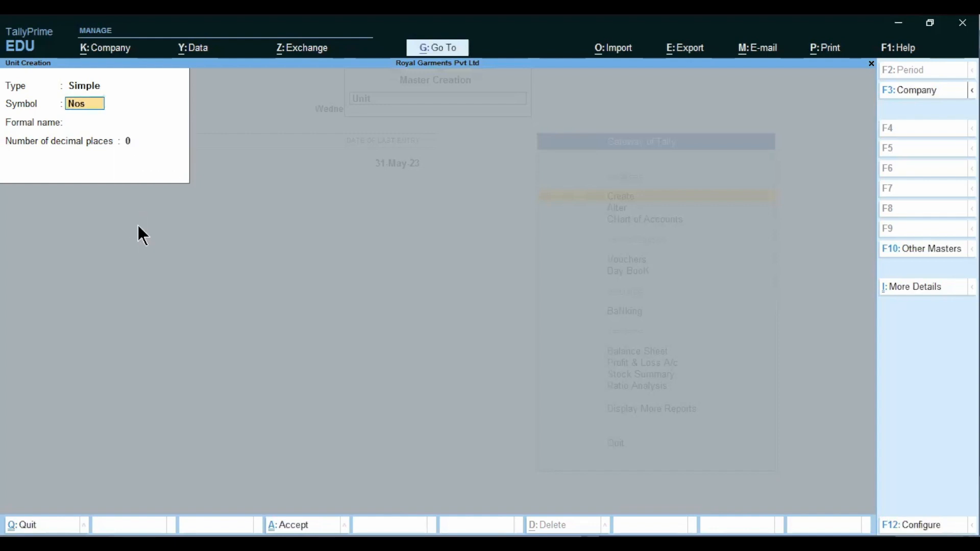
key(Return)
text(Number)
key(Return)
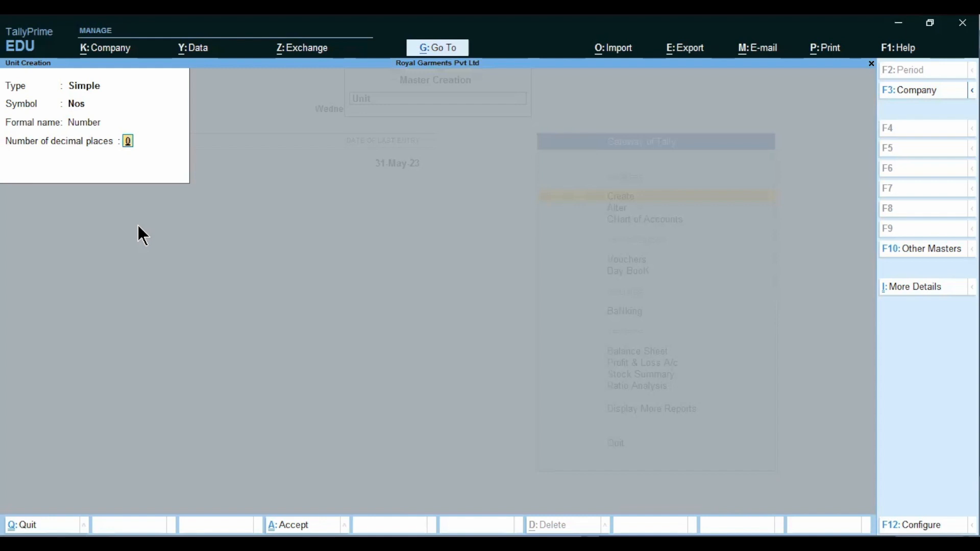
key(Return)
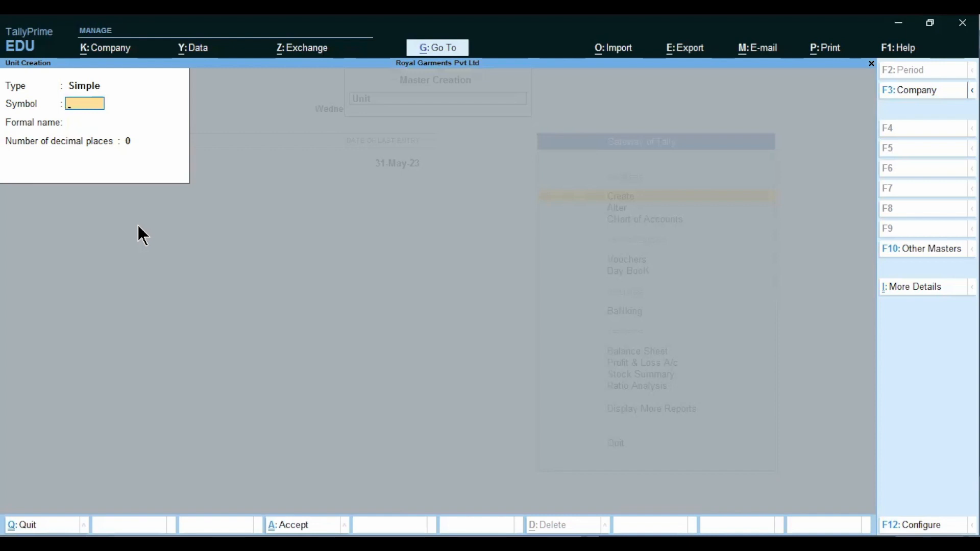
Create a compound unit defined as Boxes of 10 Nos and return to the list of masters.
key(BackSpace)
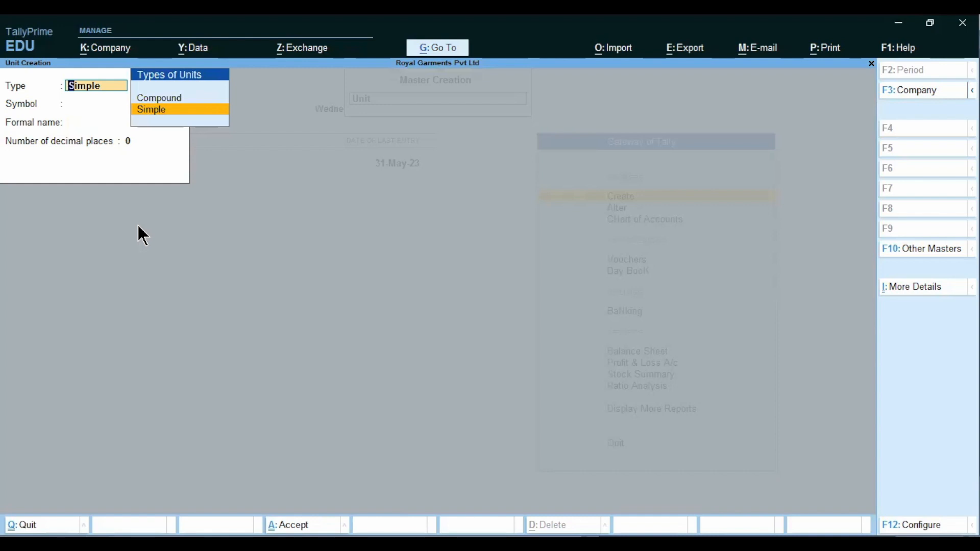
key(Up)
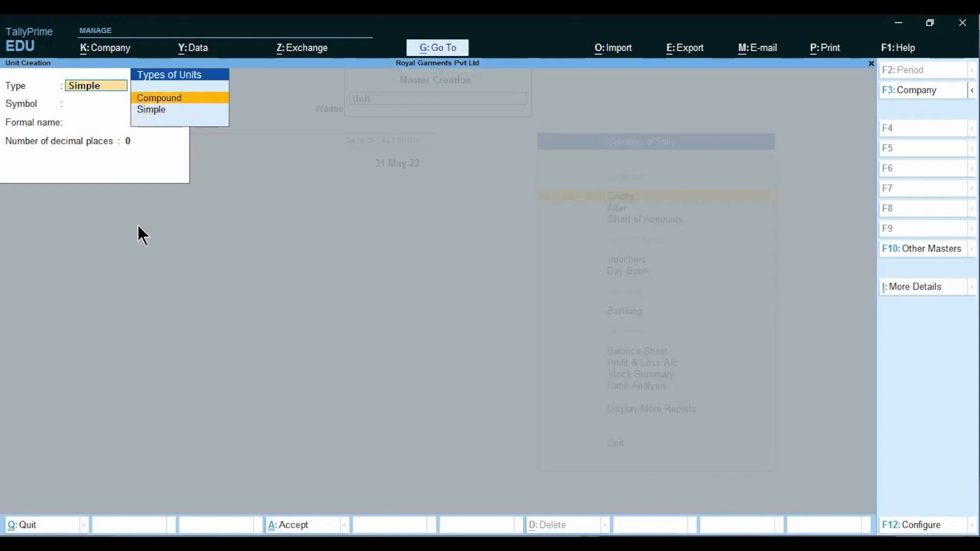
key(Return)
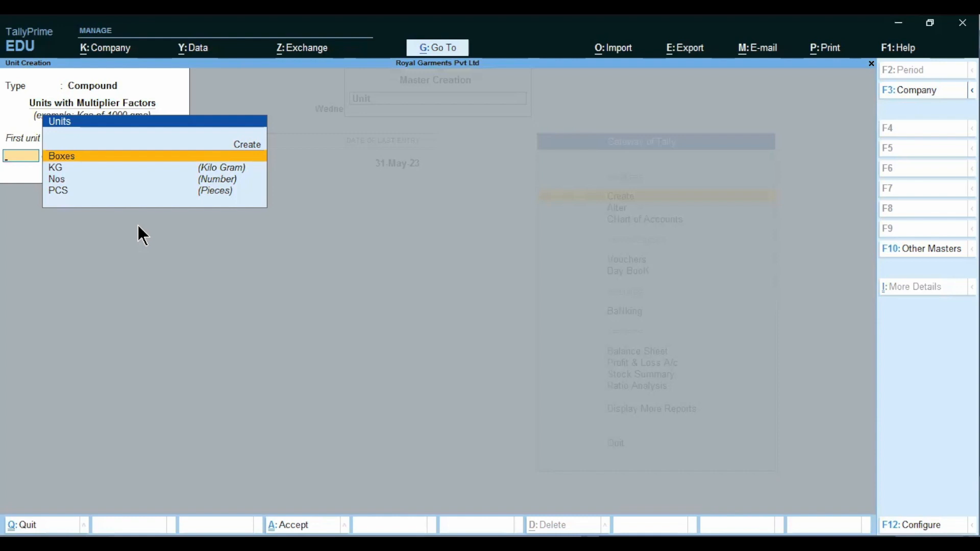
key(Return)
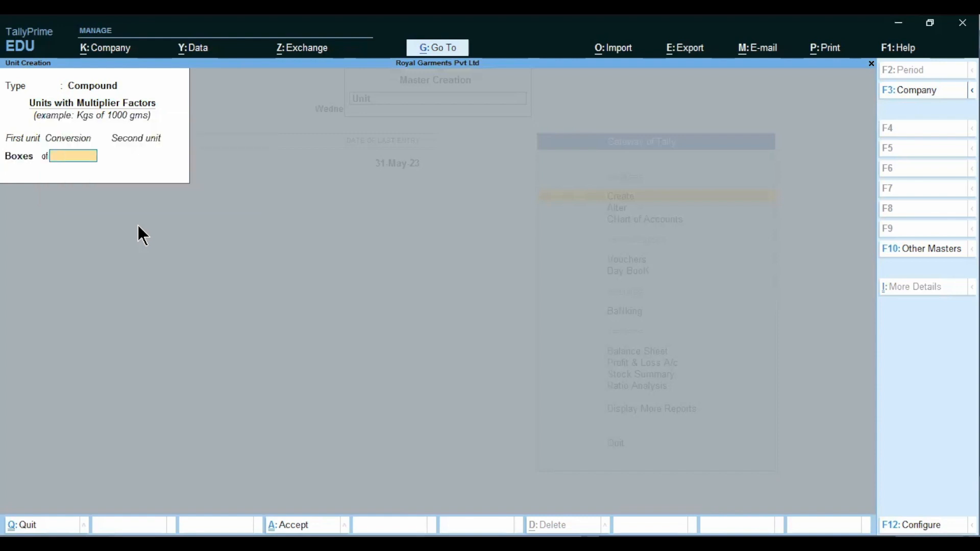
text(10)
key(Return)
key(Down)
key(Return)
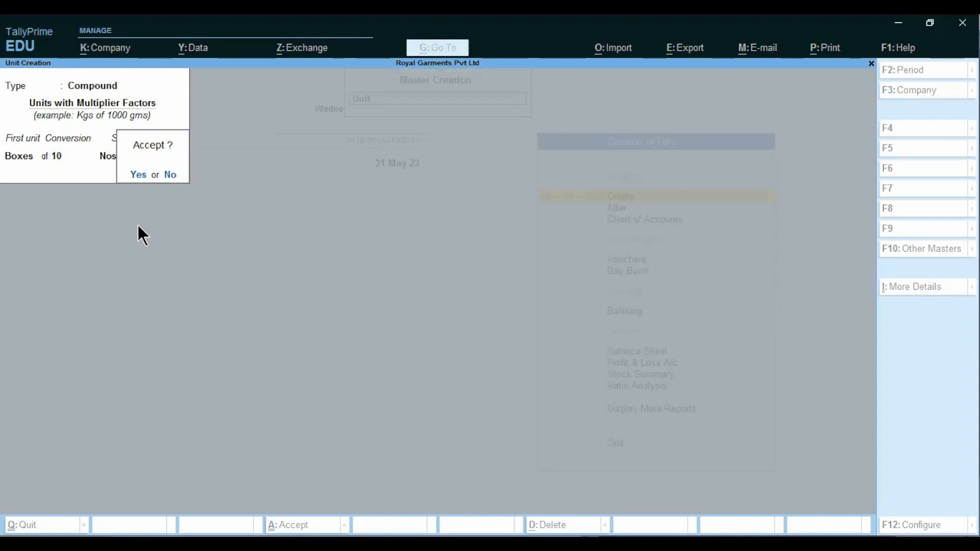
key(n)
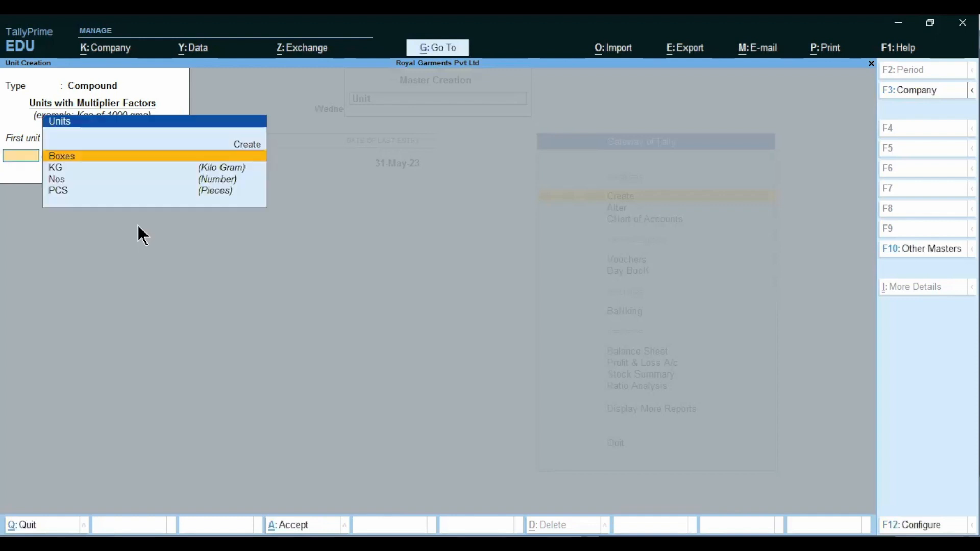
key(Escape)
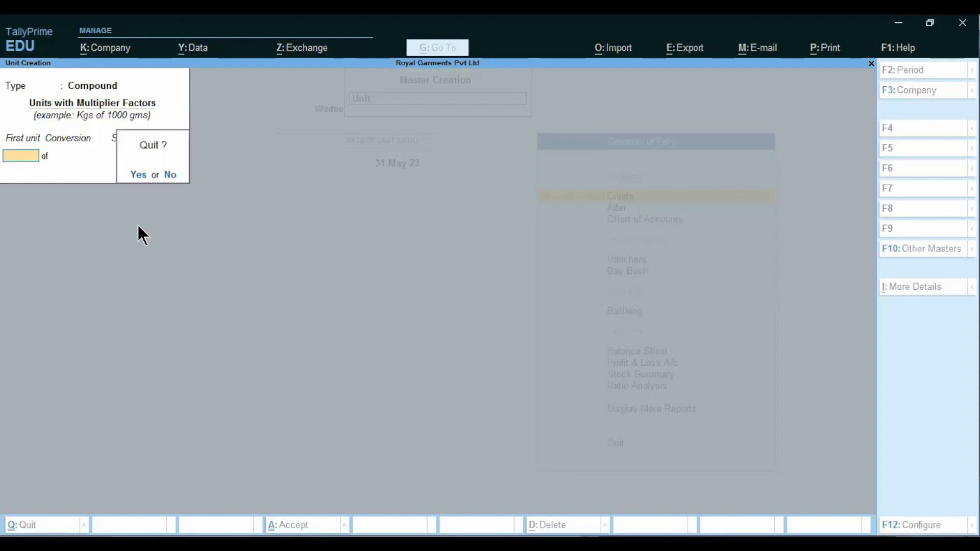
key(y)
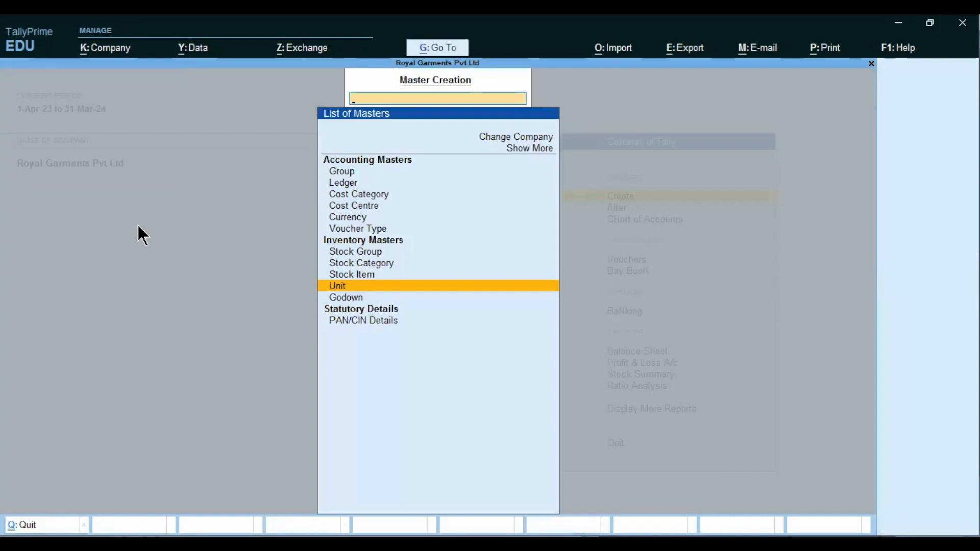
key(alt+Tab)
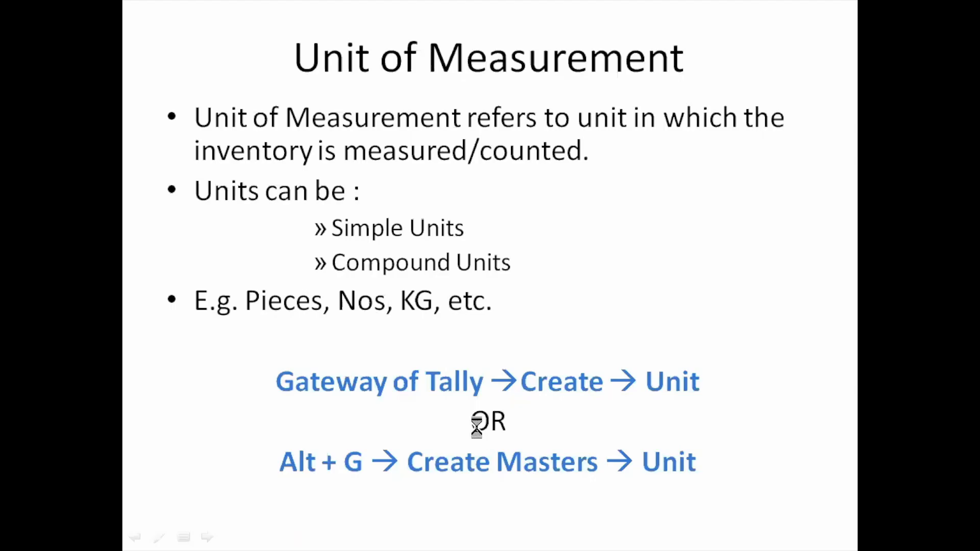
click(478, 429)
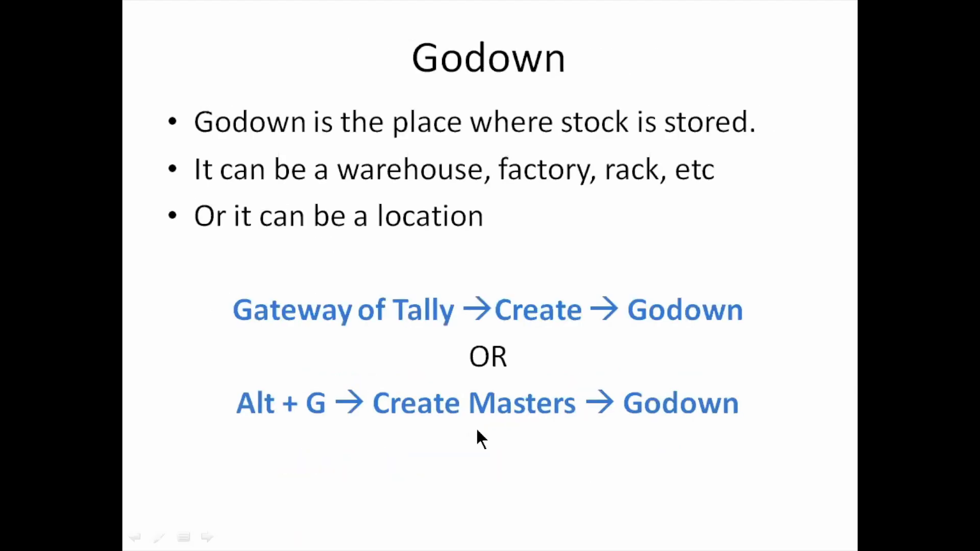
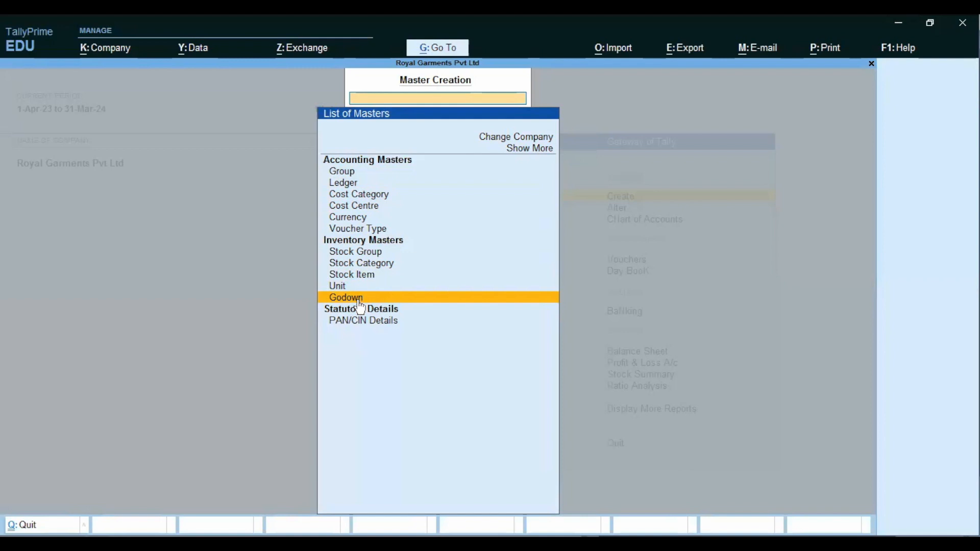
Start a new godown named Shastri Road under Primary and fill in Mumbai as its address.
click(348, 298)
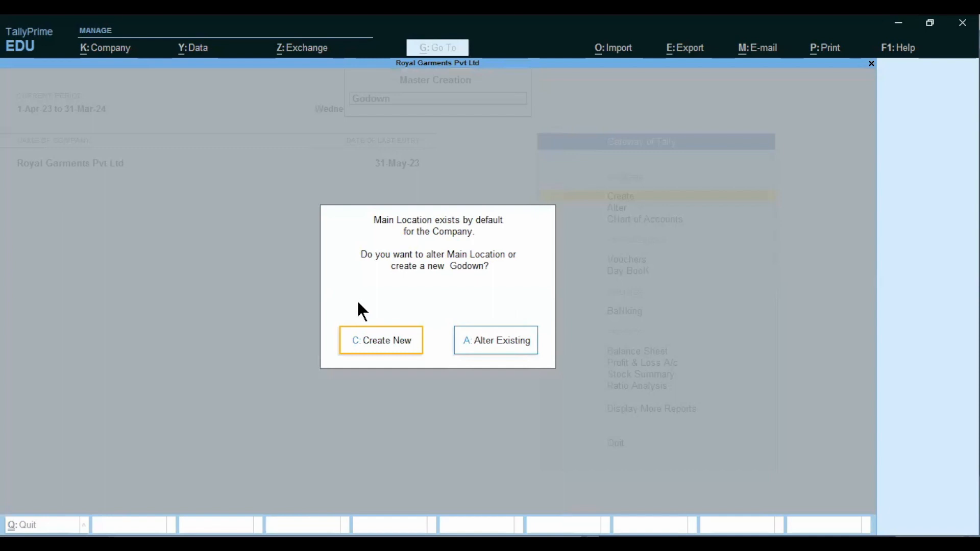
click(386, 347)
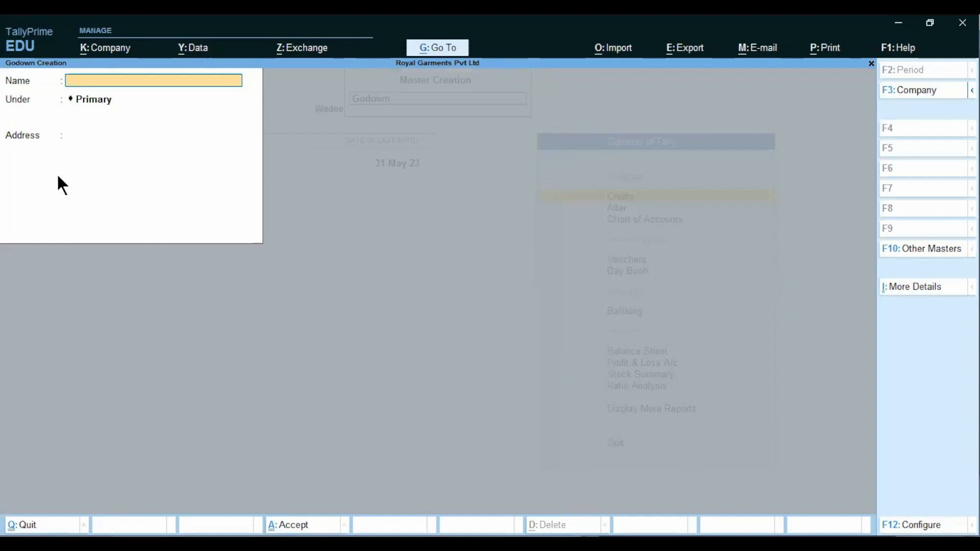
text(Shastri Road)
key(Return)
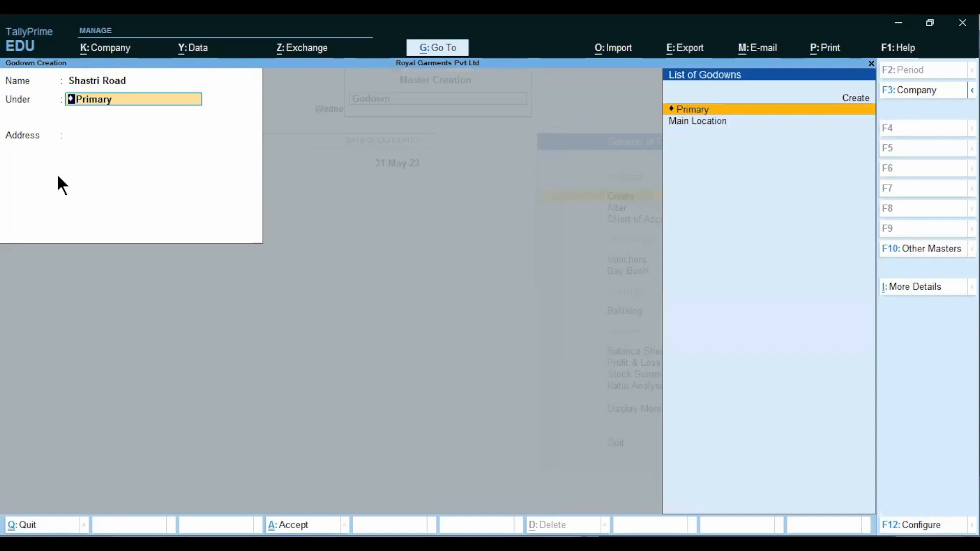
key(Return)
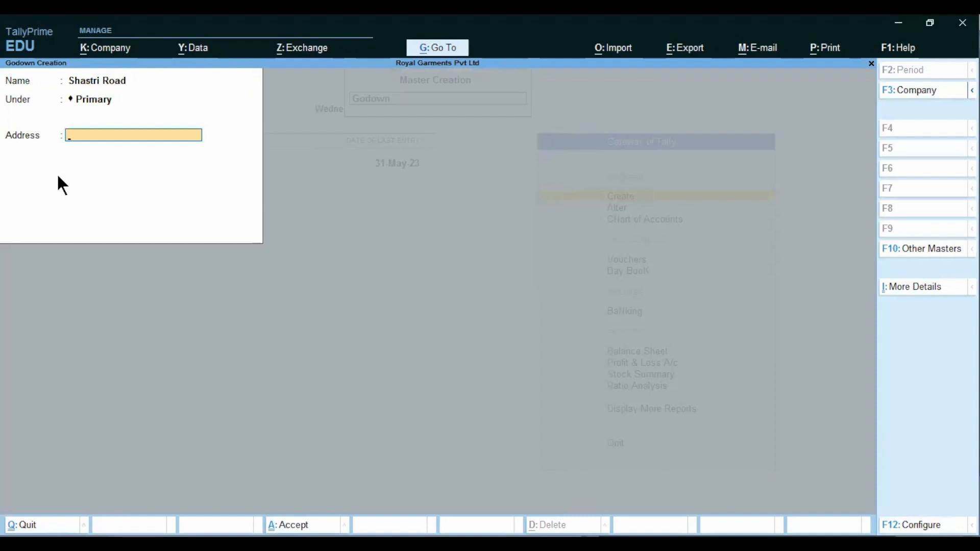
text(Mumbai)
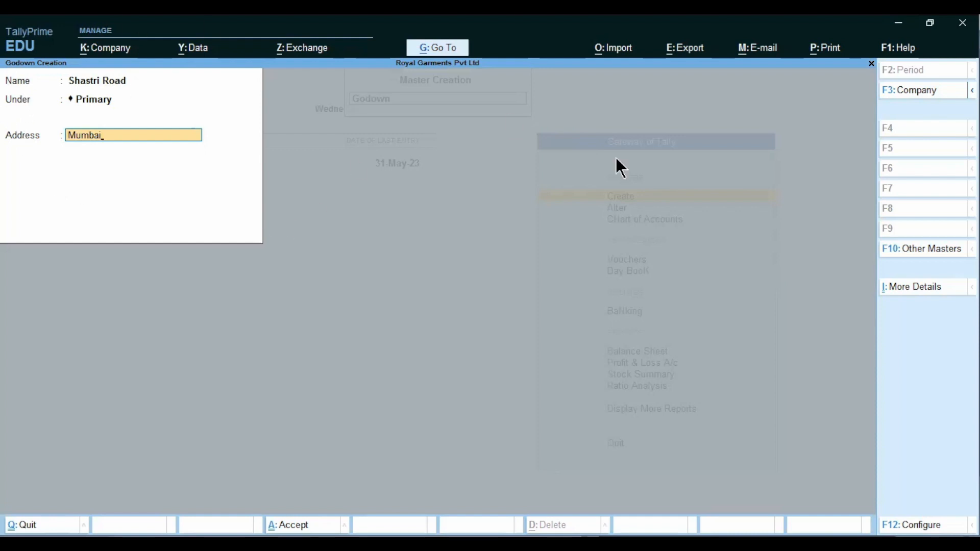
Review the godown configuration options, covering aliases, parent godown, address, storage of materials and third party stock details.
click(911, 527)
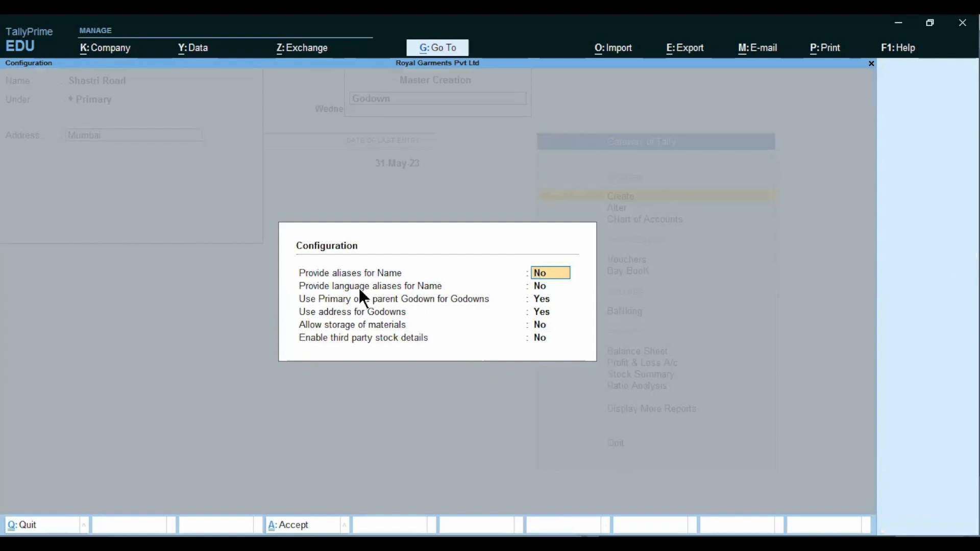
key(Return)
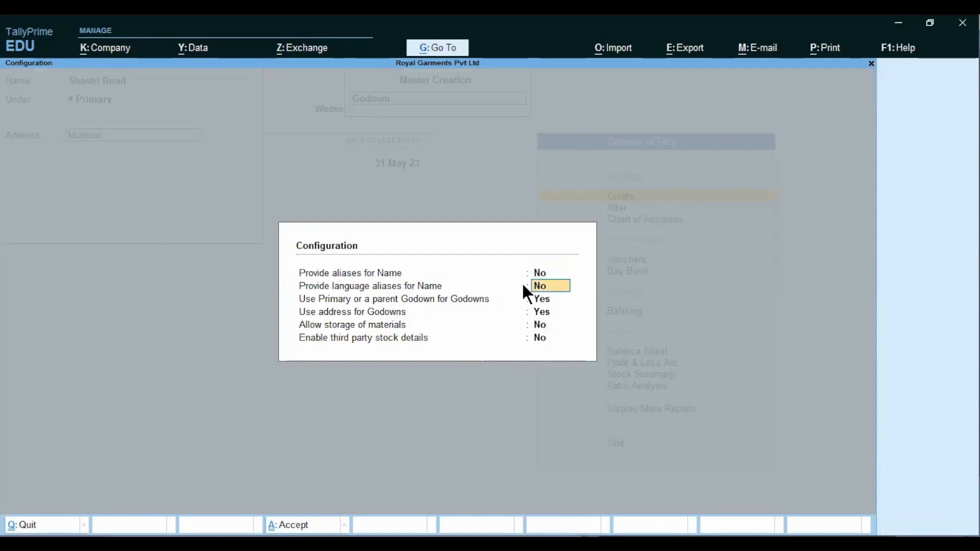
key(Return)
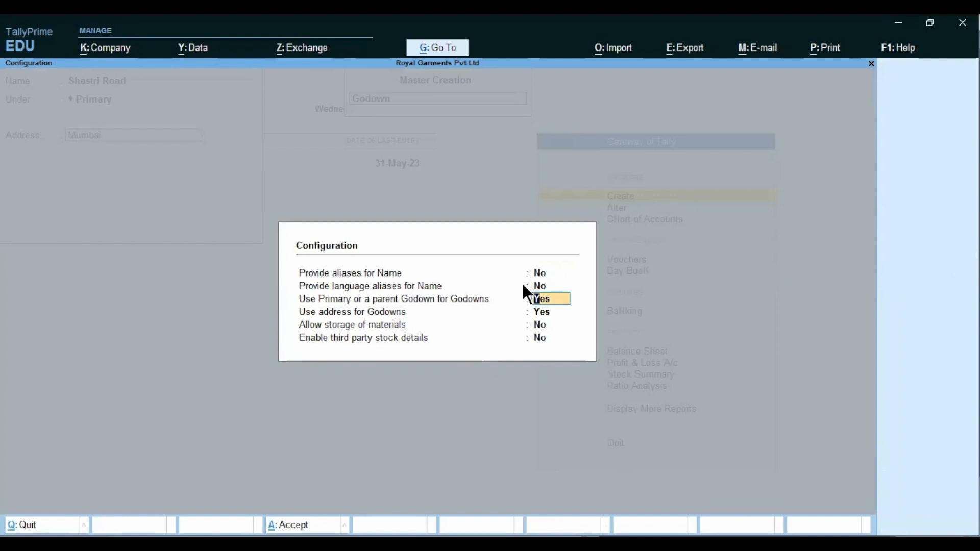
key(Return)
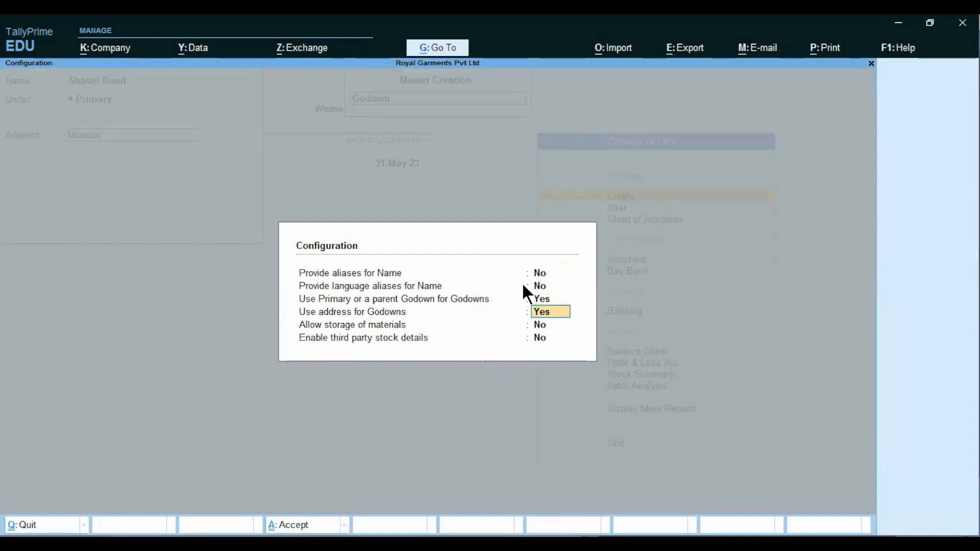
key(Return)
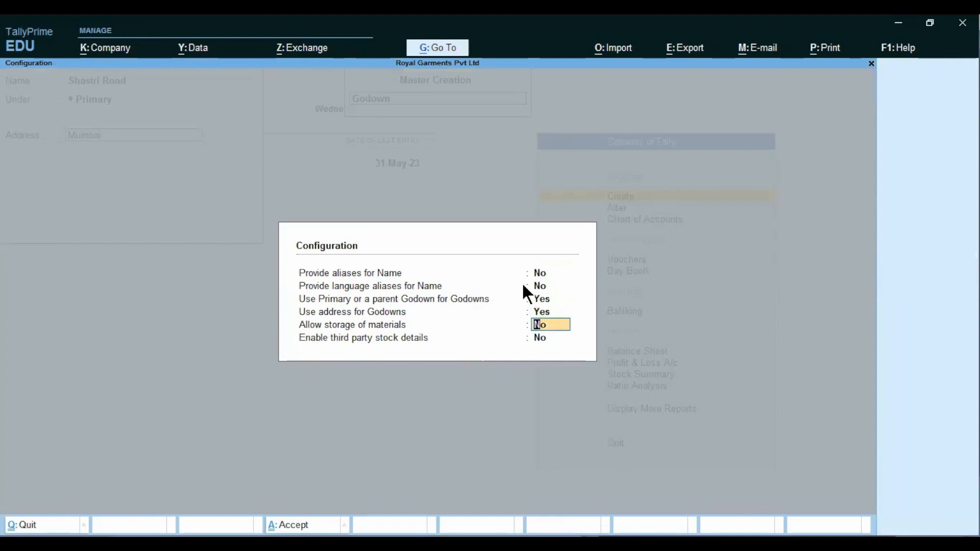
key(Return)
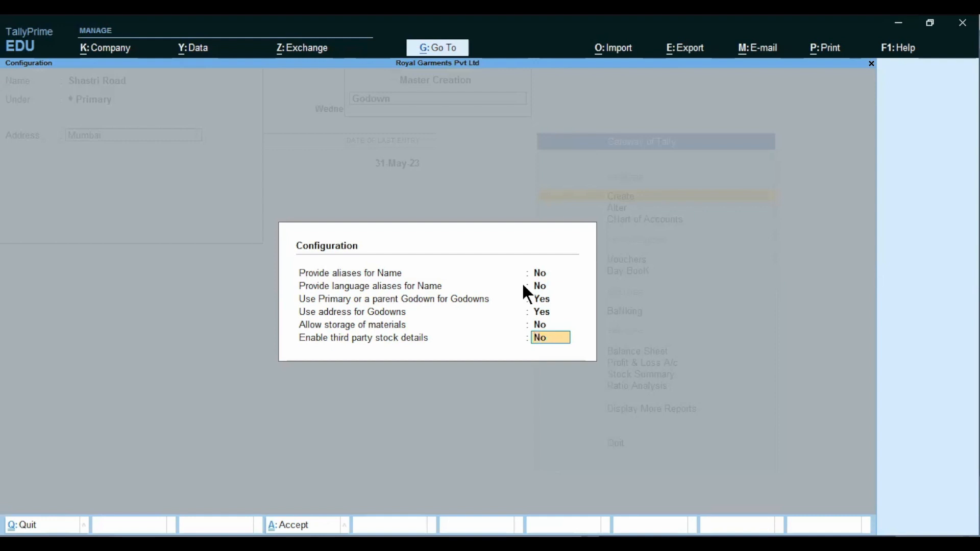
key(Return)
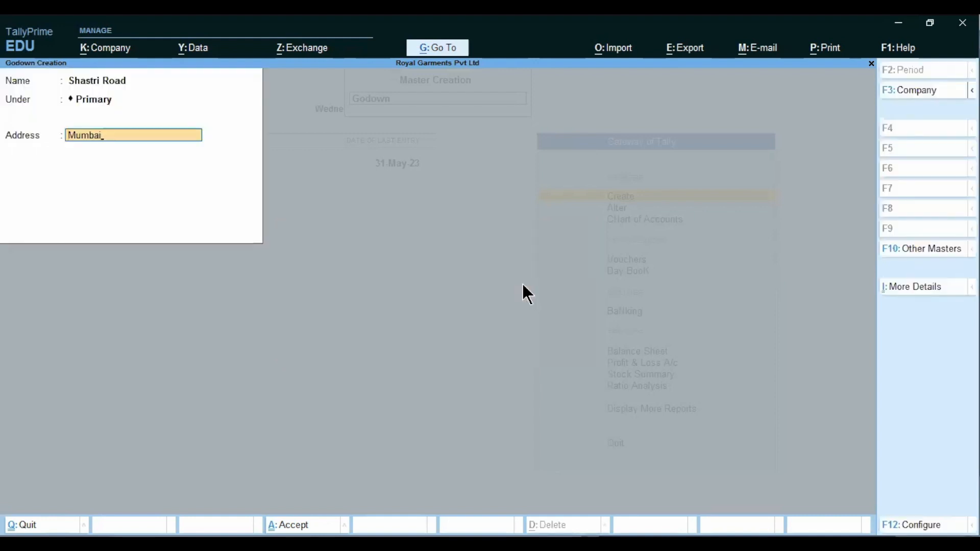
Finish the address of the Shastri Road godown and save the master.
key(Return)
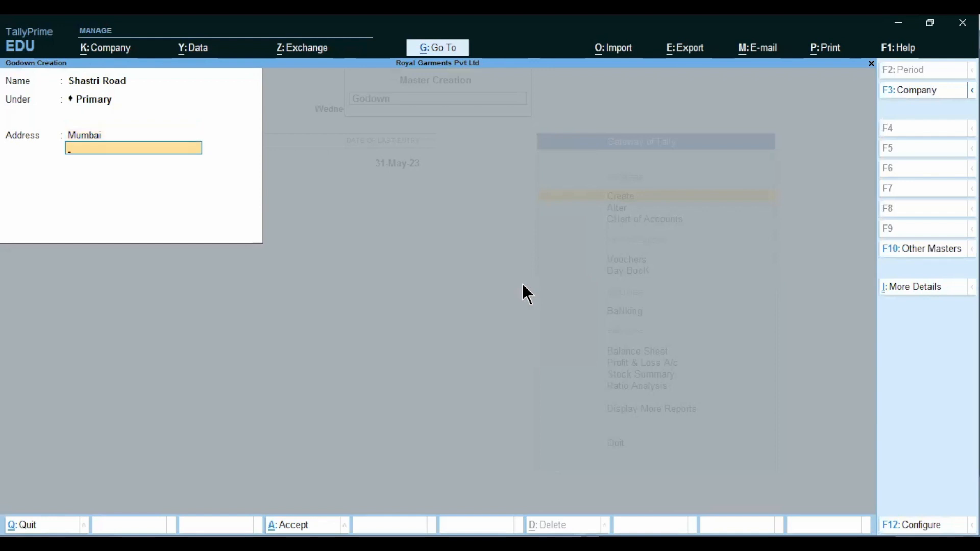
key(Return)
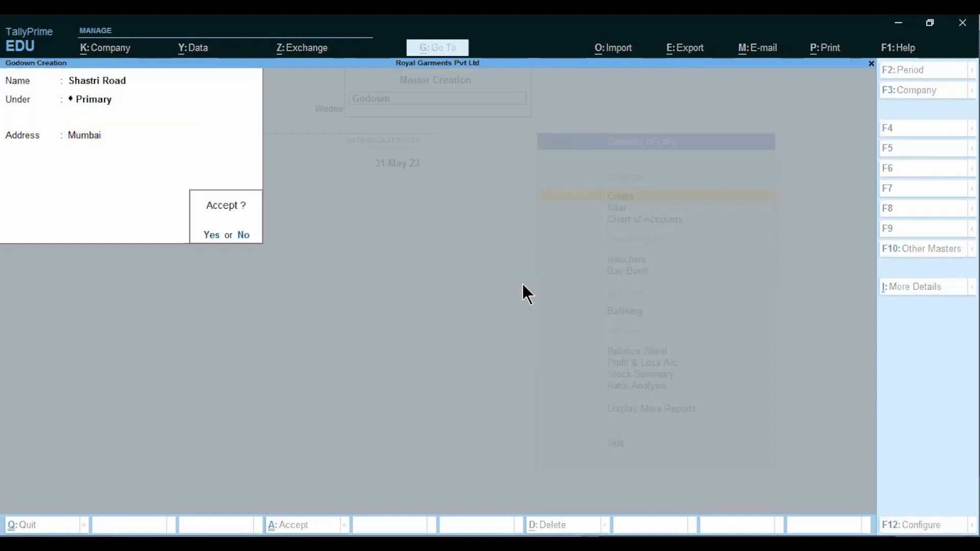
key(Return)
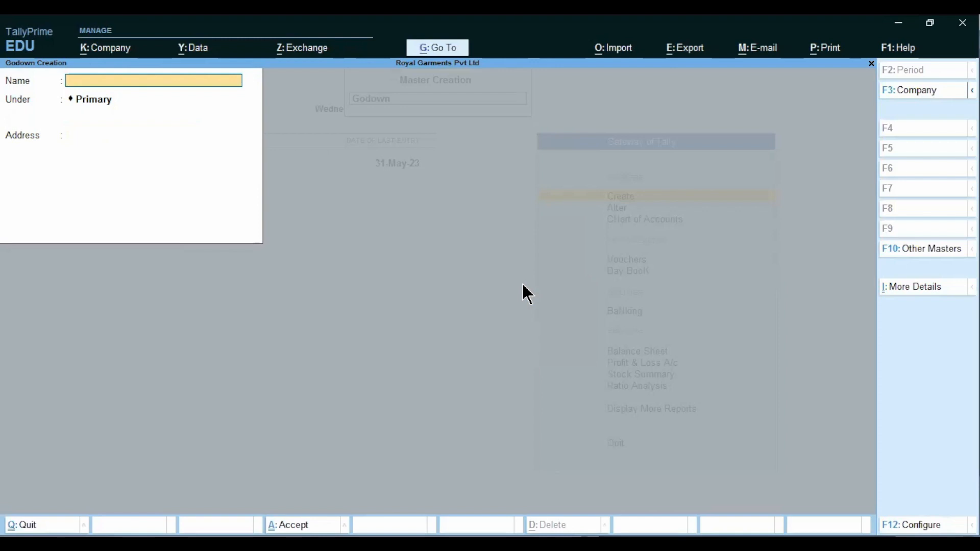
Create a godown named M G Road under Primary with the address Pune, and return to the list of masters.
text(M G Road)
key(Return)
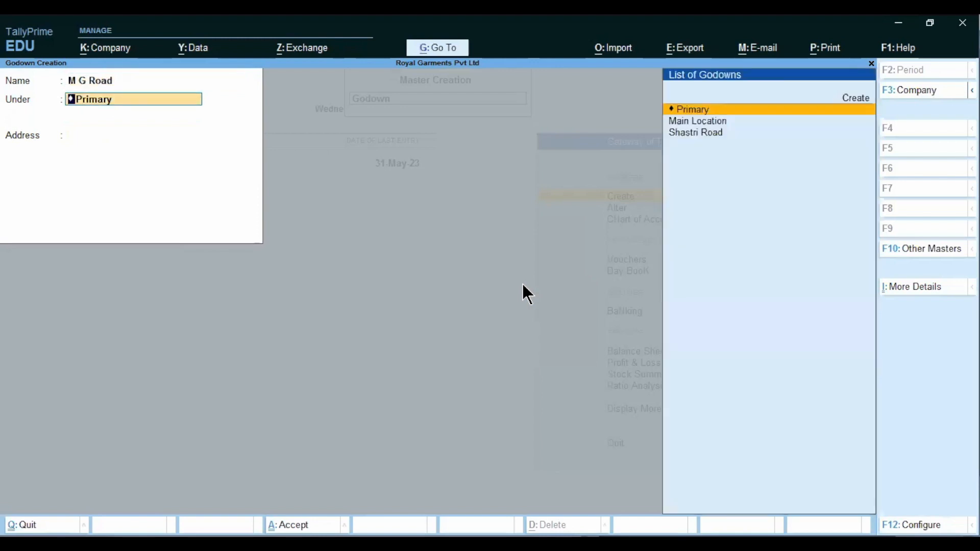
key(Return)
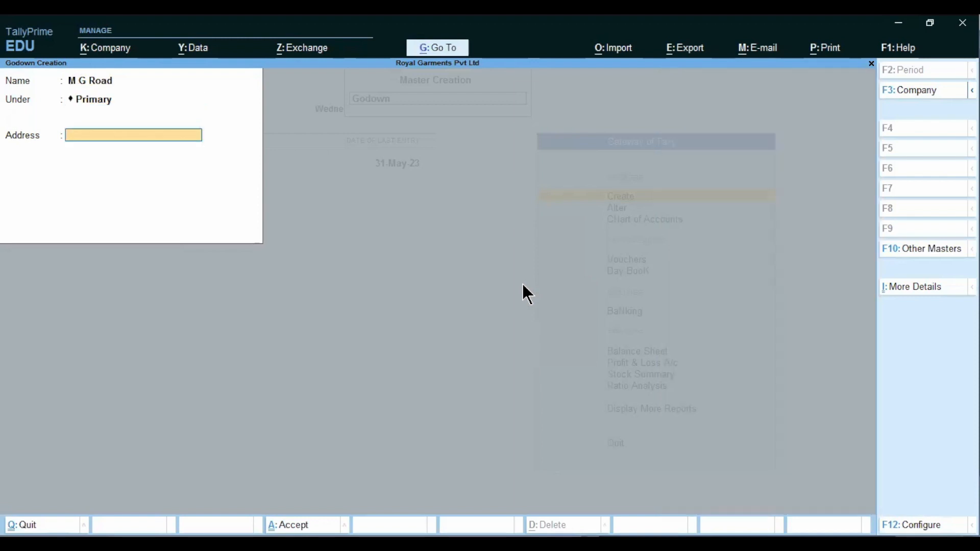
text(Pune)
key(Return)
key(Return)
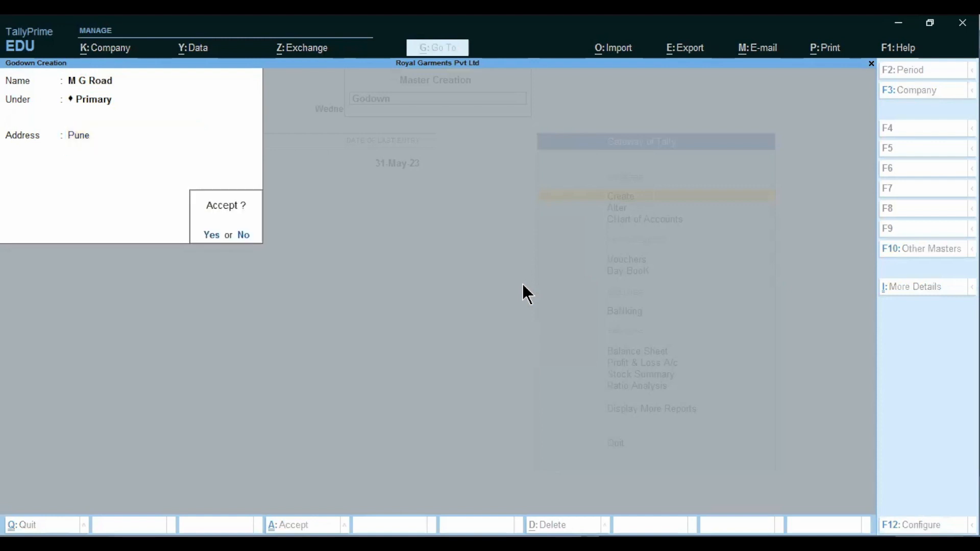
key(Return)
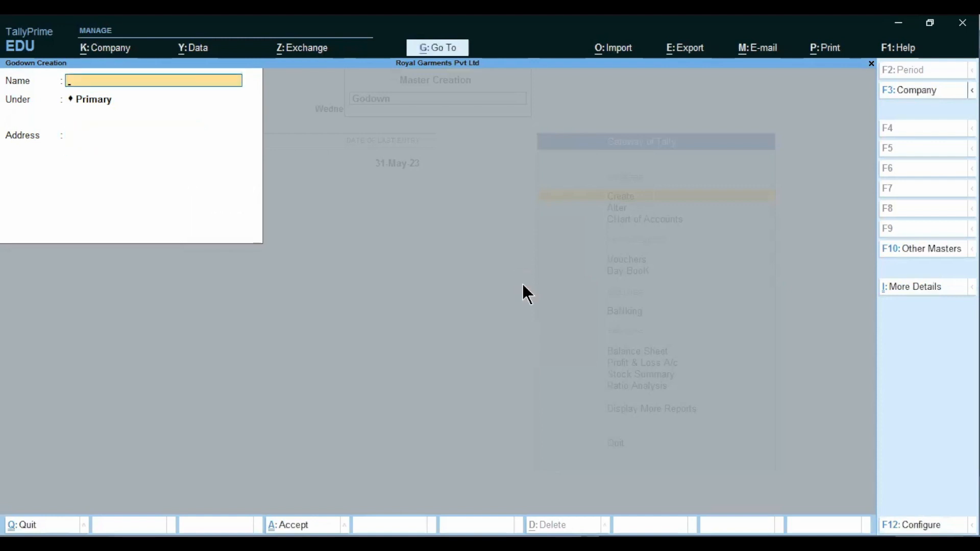
key(Escape)
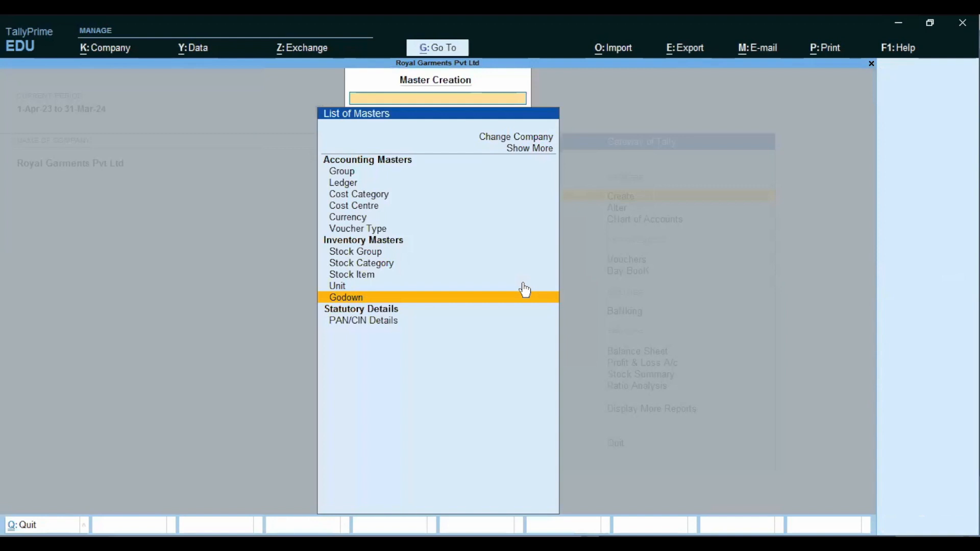
Switch to the Excel stock list and enter the label Stock item above the Model No column.
key(alt+Tab)
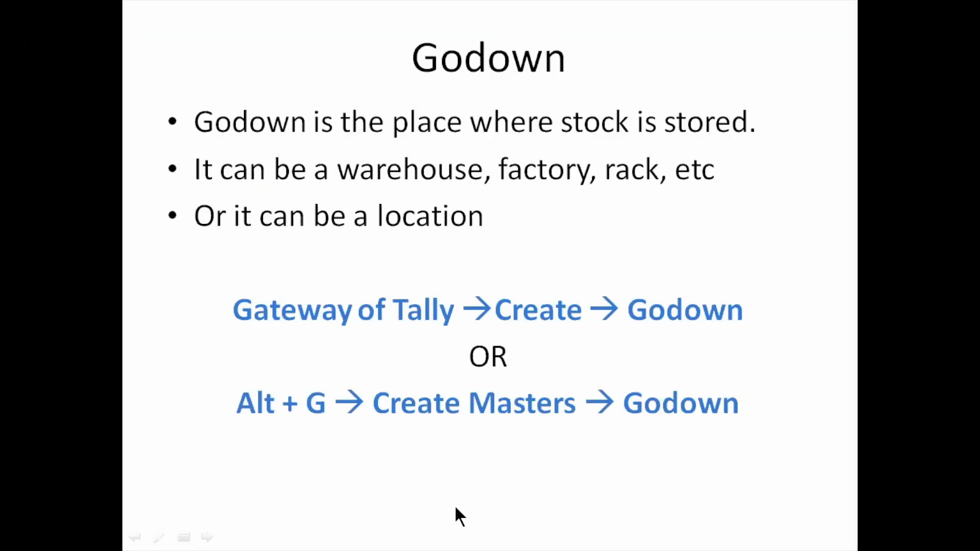
click(454, 504)
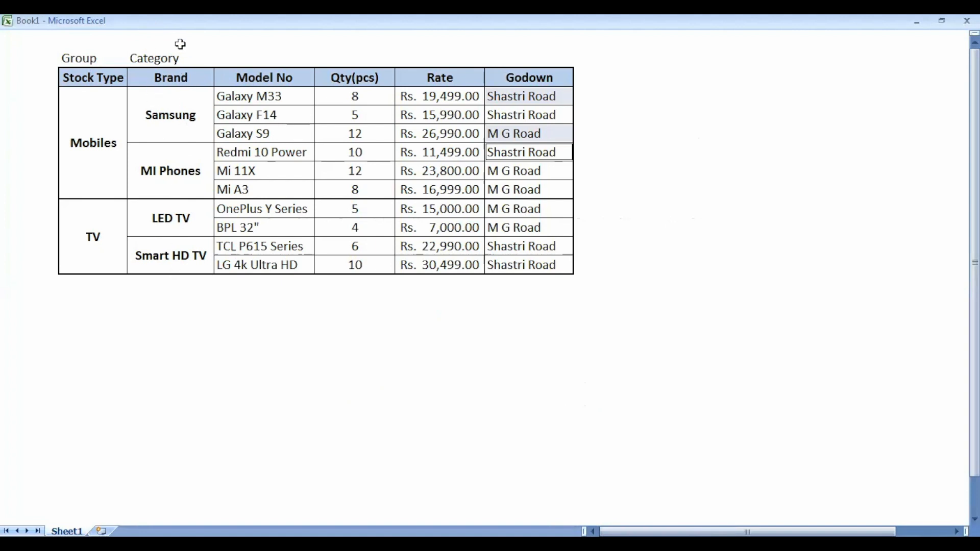
click(272, 56)
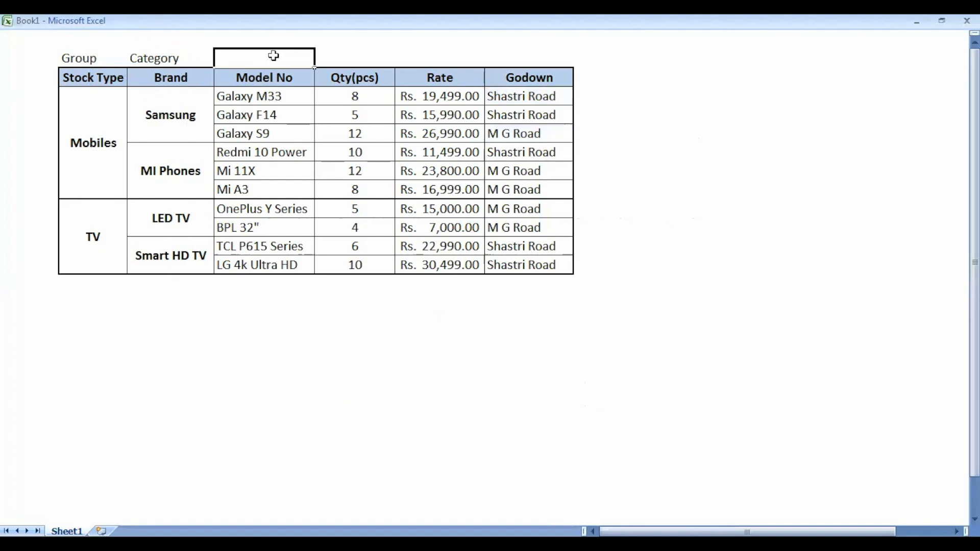
text(Stock item)
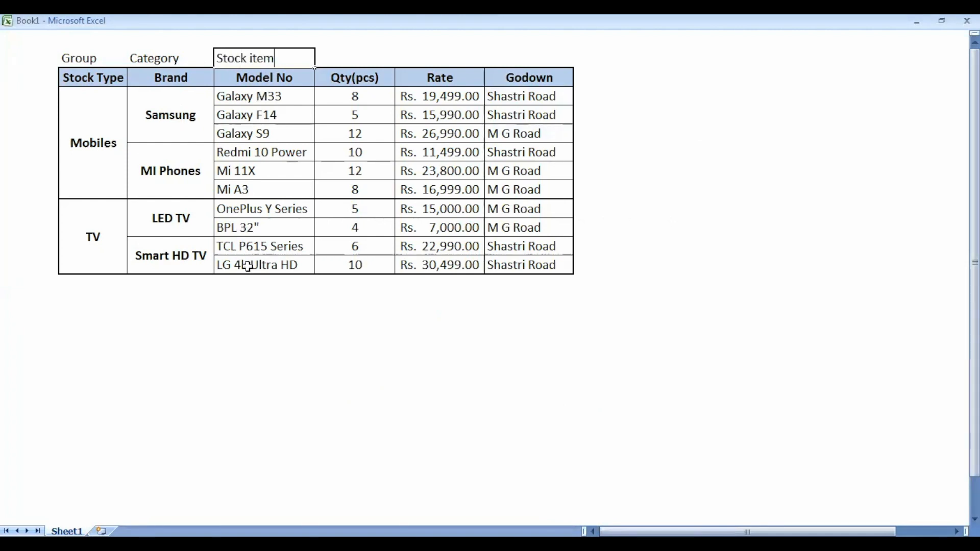
click(345, 95)
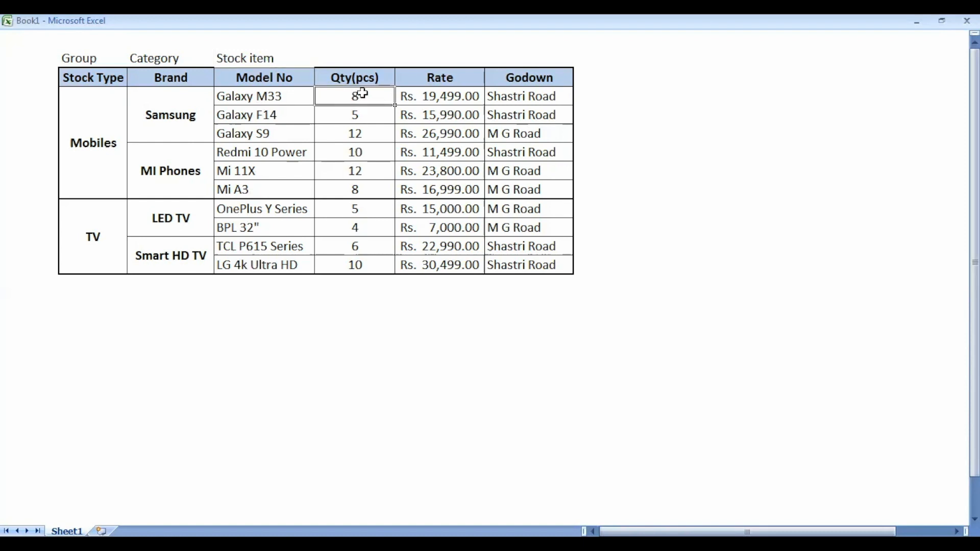
Check the rate and godown listed for Galaxy M33, and switch to the Stock Item slide.
click(456, 95)
click(512, 93)
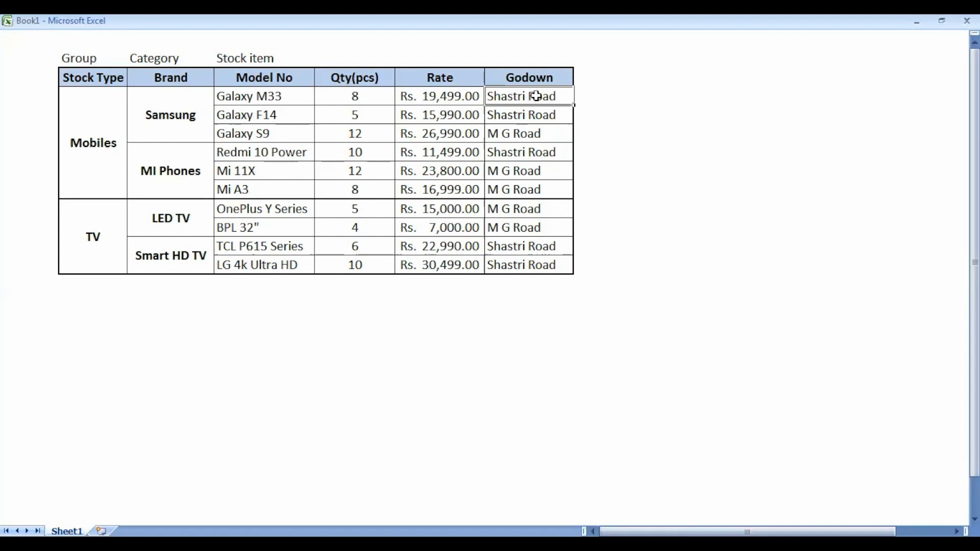
key(alt+Tab)
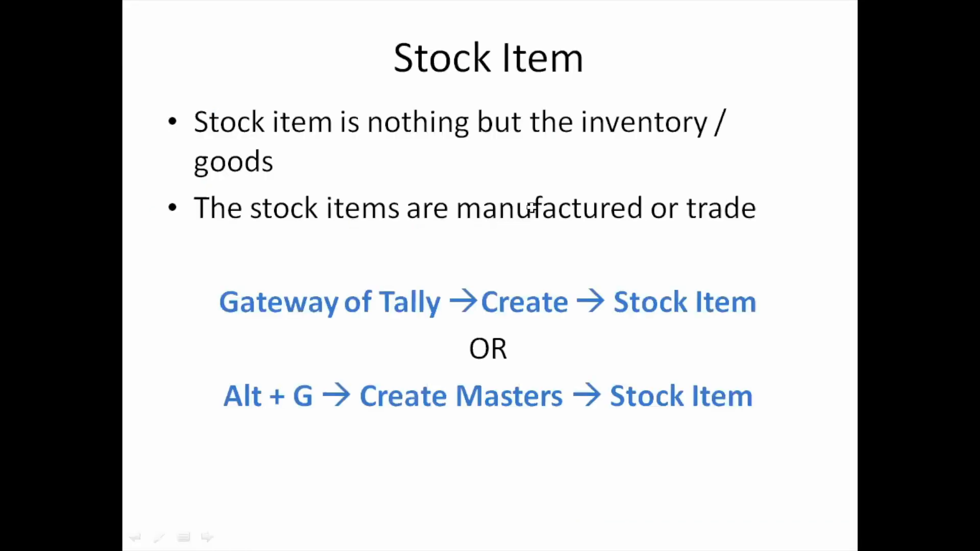
Switch back to TallyPrime and start creating a new stock item from the list of inventory masters.
key(alt+Tab)
key(alt+Tab)
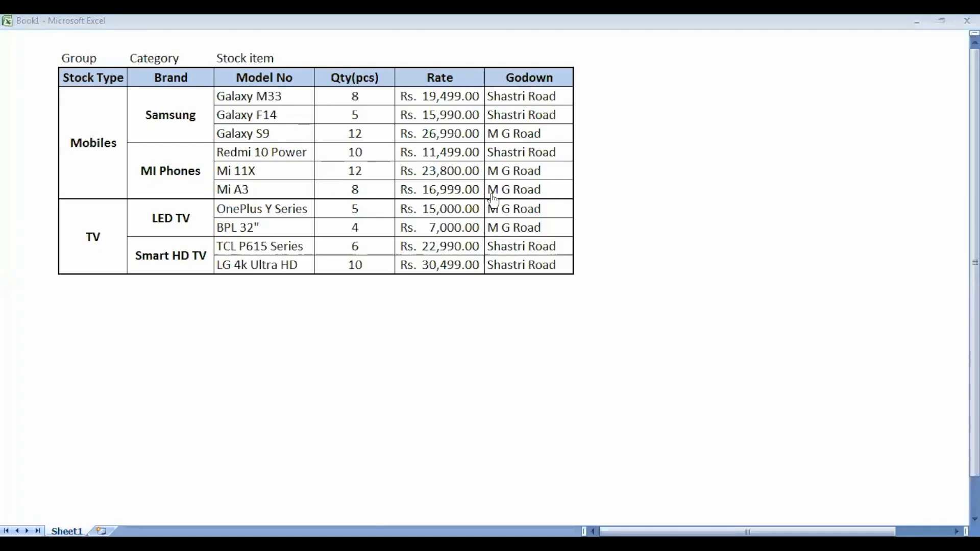
key(Escape)
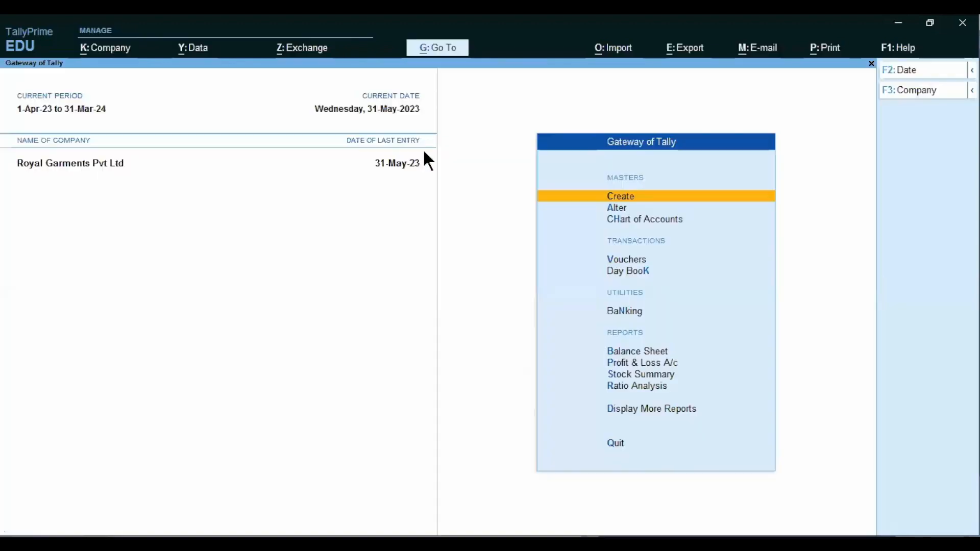
key(Return)
key(Down)
key(Down)
key(Down)
key(Down)
key(Down)
key(Down)
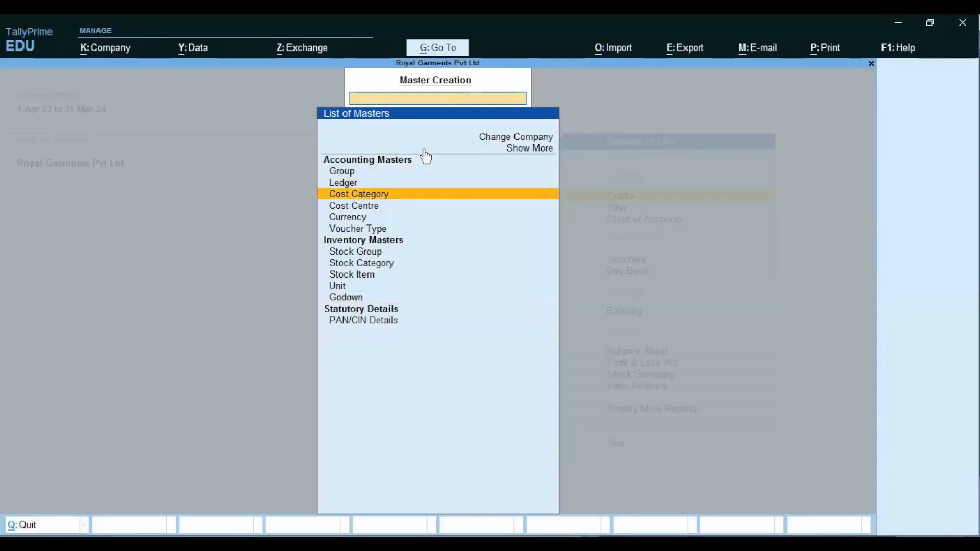
key(Down)
key(Down)
key(Return)
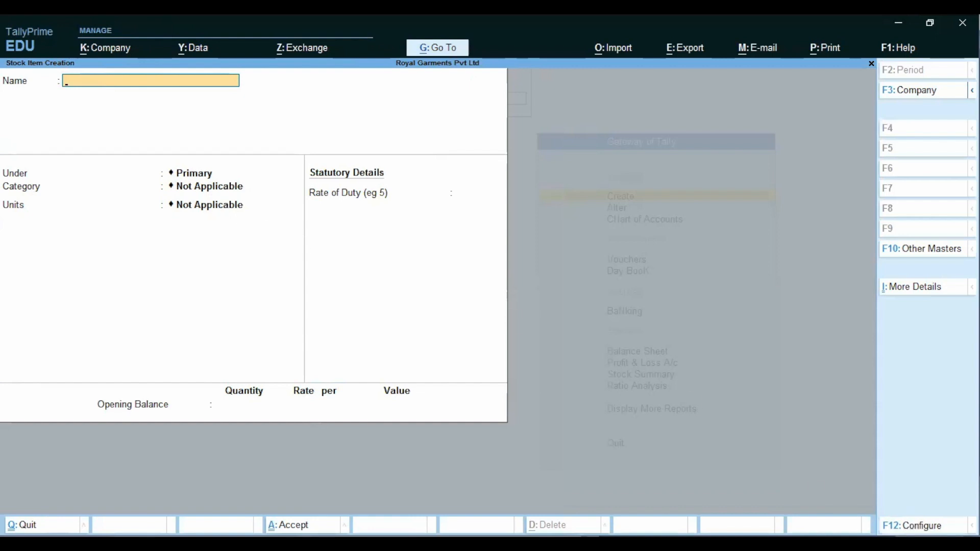
Open the stock item configuration and set Use Alternative Units to No.
click(910, 529)
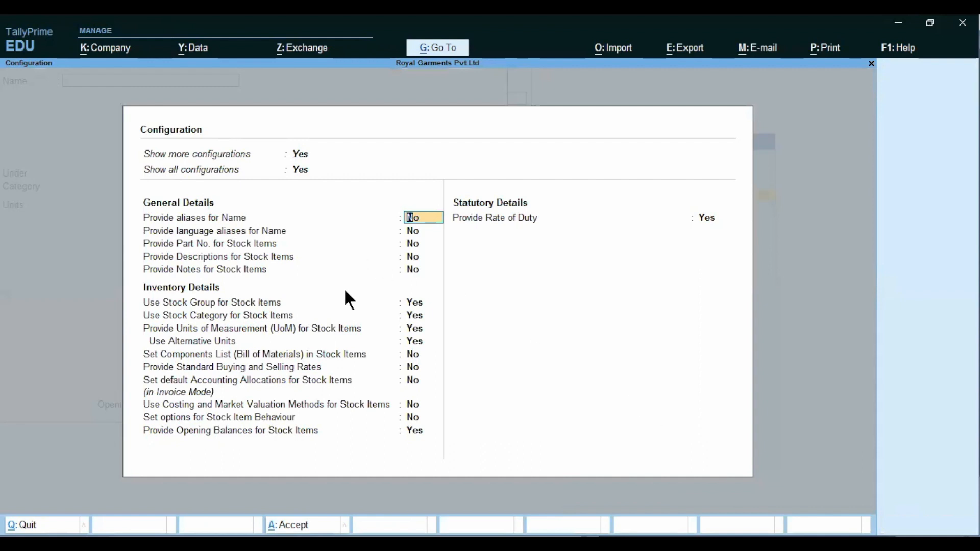
click(422, 305)
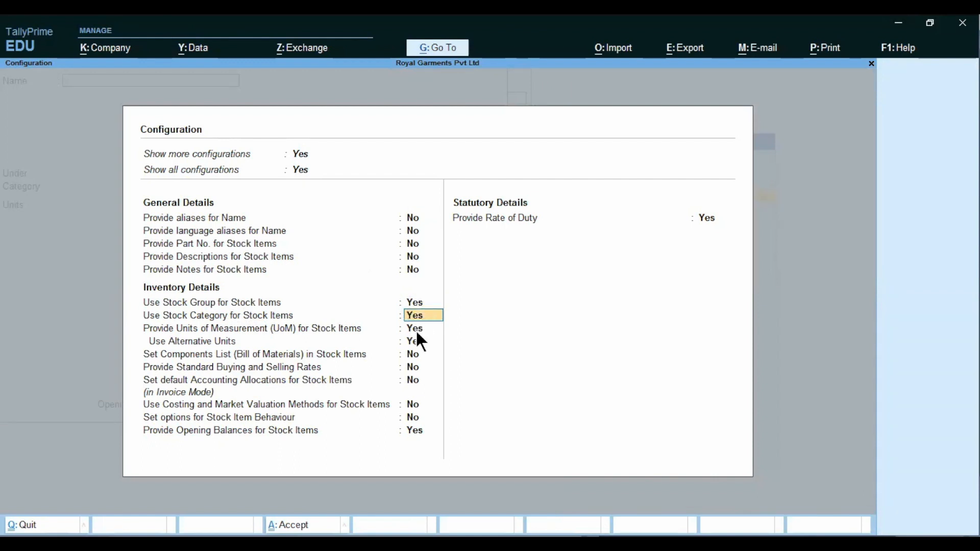
click(417, 330)
text(n)
key(Return)
key(Return)
key(Return)
key(Return)
key(Return)
key(Return)
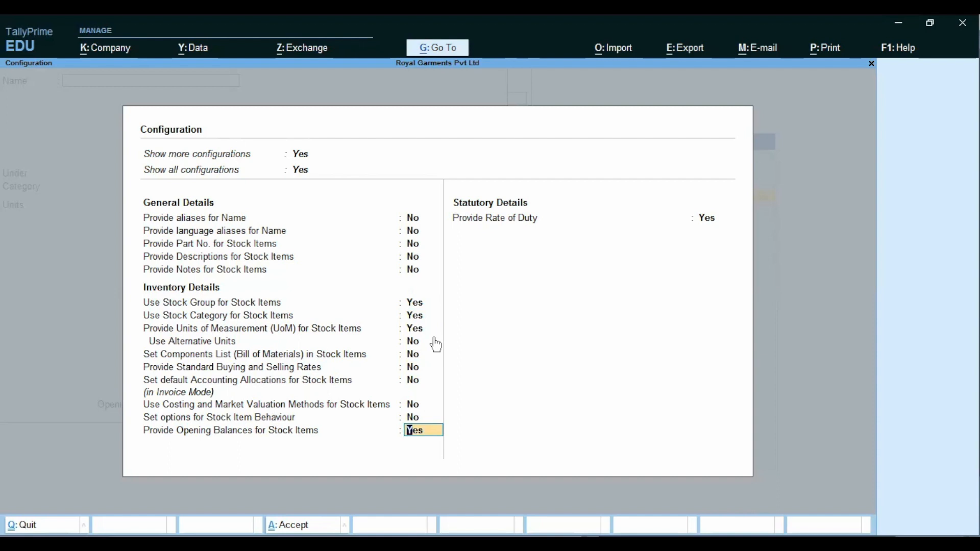
Review the general and inventory detail options of the stock item configuration, and accept the configuration.
key(Up)
key(Up)
key(Up)
key(Up)
key(Up)
key(Up)
key(Up)
key(Up)
key(Up)
key(Up)
key(Up)
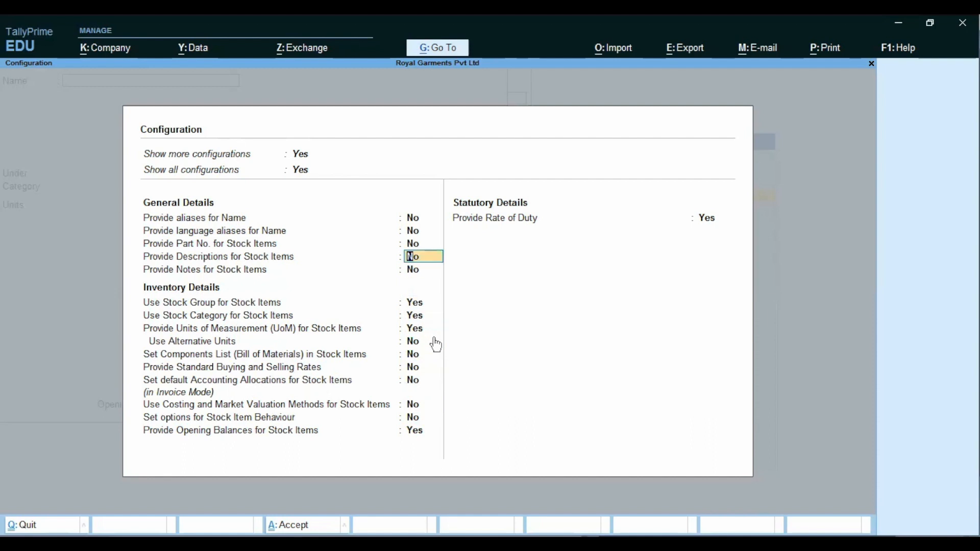
key(Down)
key(Up)
key(Up)
key(Up)
key(Up)
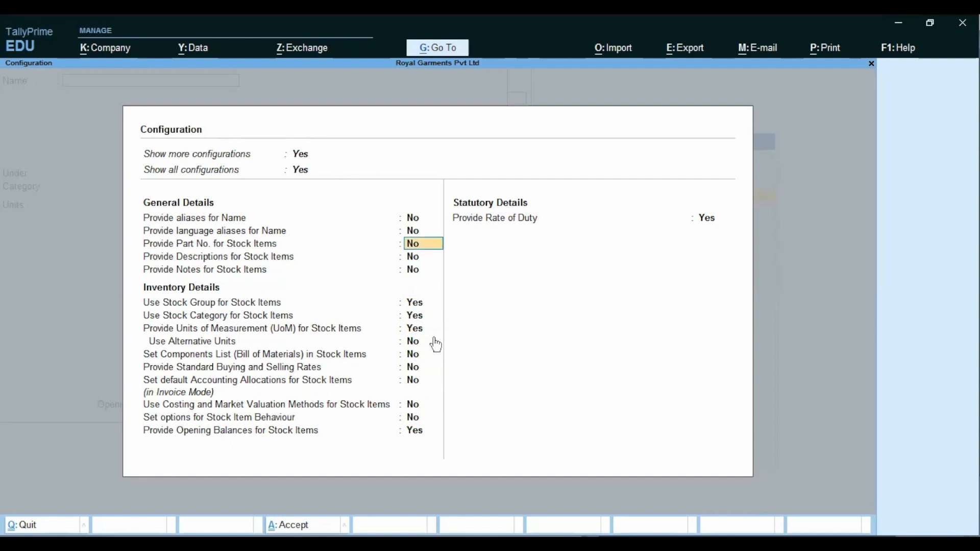
key(Down)
key(Down)
key(Down)
key(Down)
key(Up)
key(Up)
key(Up)
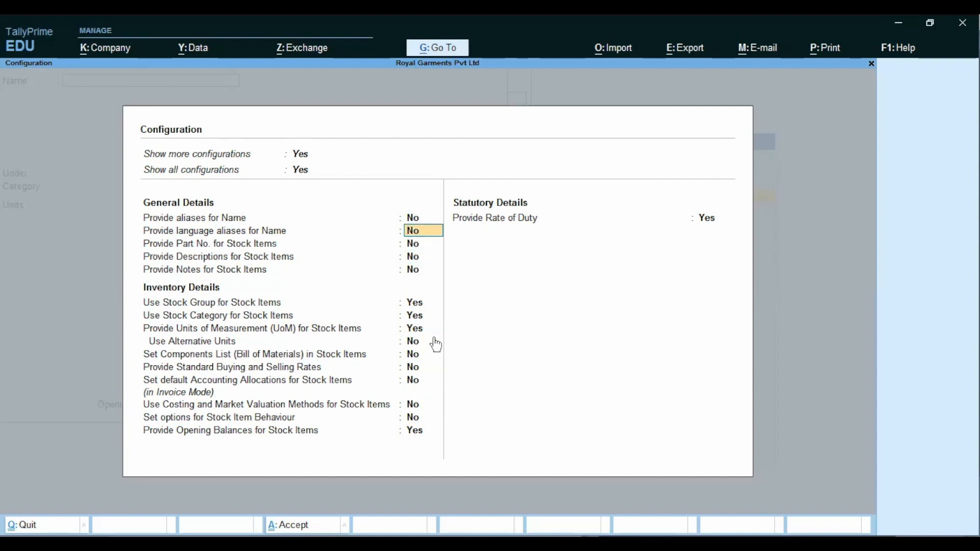
key(ctrl+a)
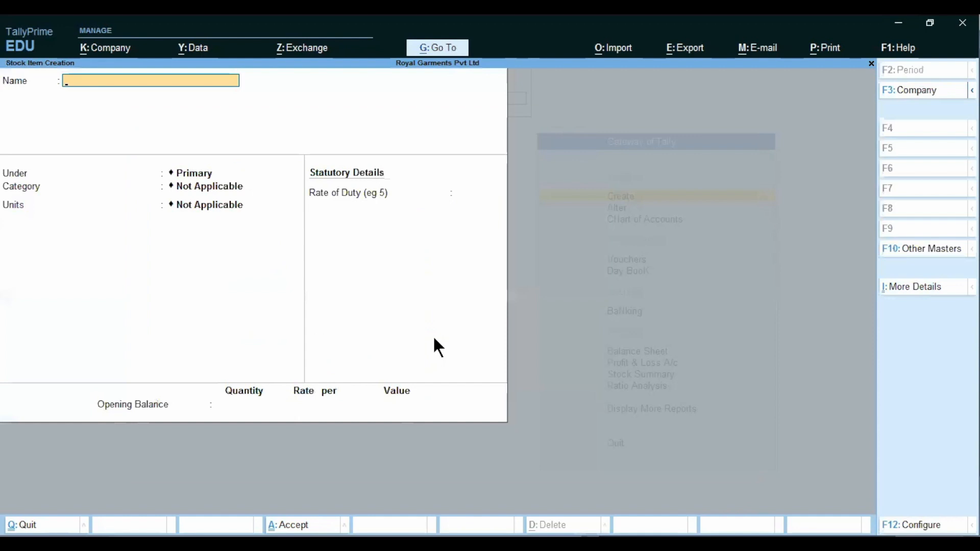
Look up the first model in the Excel stock list and name the new stock item Galaxy M33.
key(alt)
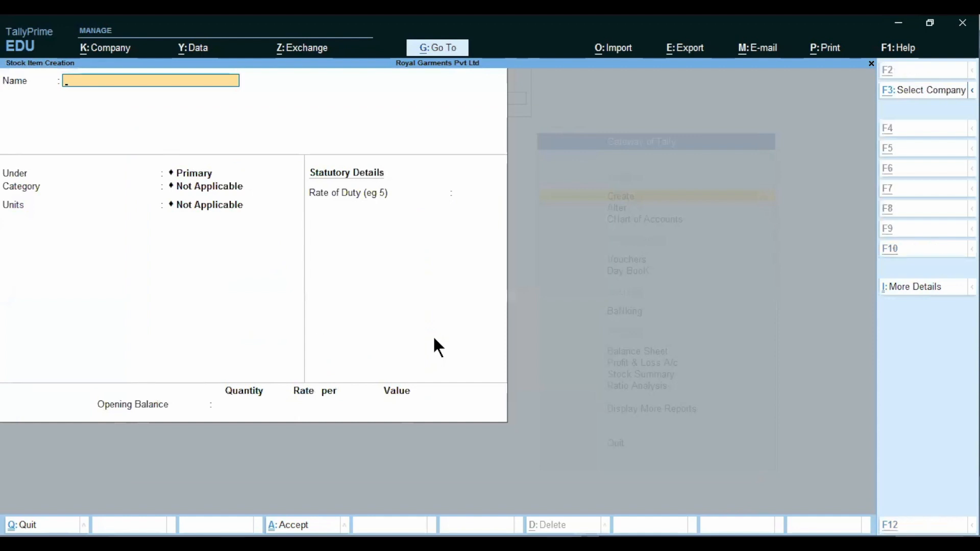
key(alt+Tab)
click(252, 96)
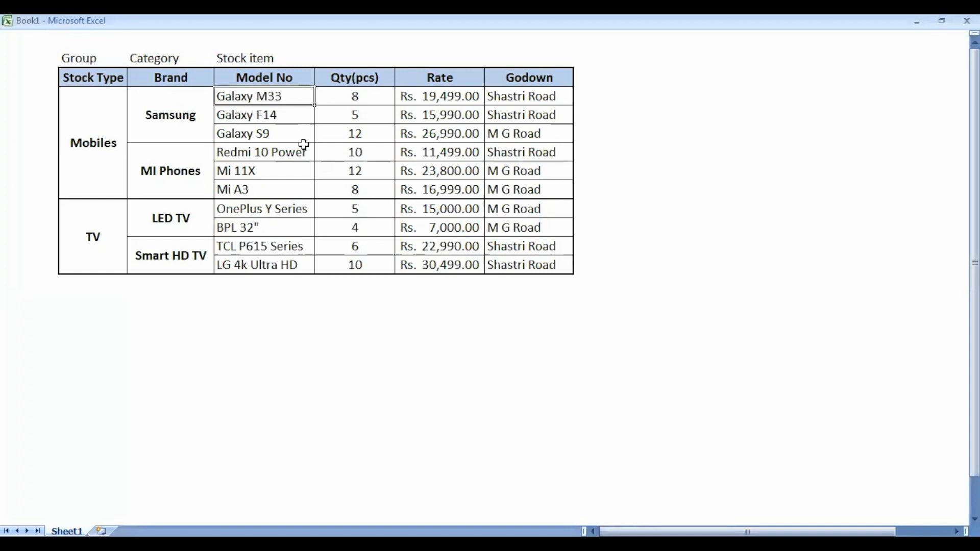
key(alt+Tab)
text(G)
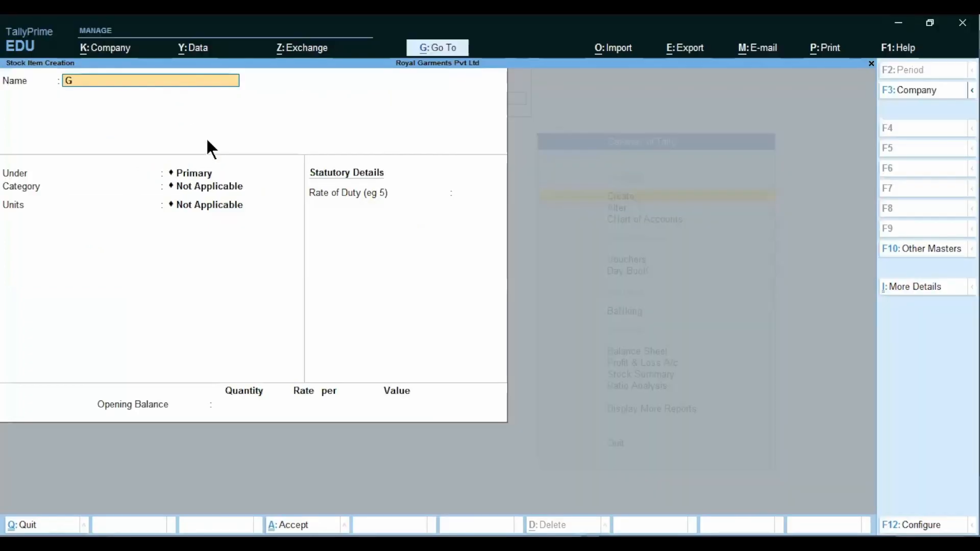
text(alaxyt)
text( M33)
key(Return)
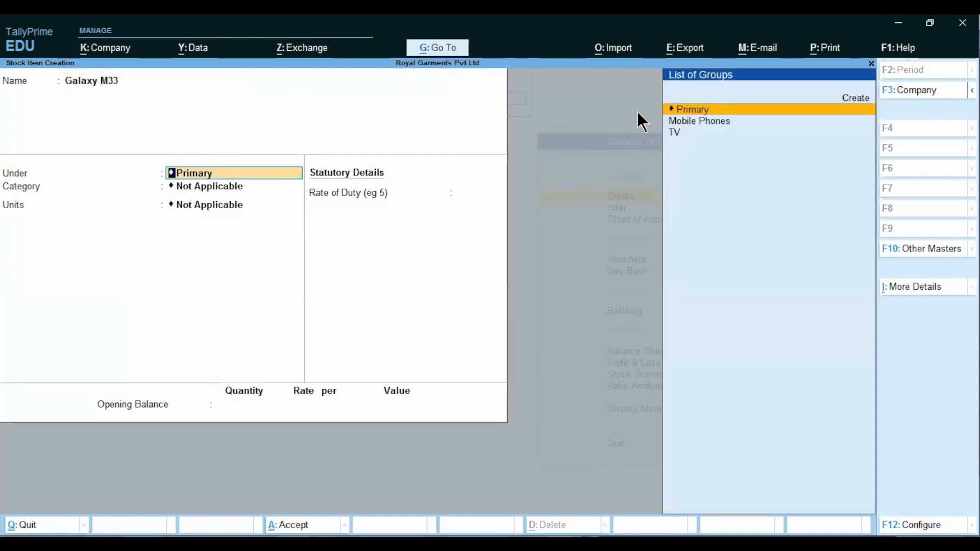
Place Galaxy M33 under the Mobile Phones group and assign it the Samsung category.
click(694, 122)
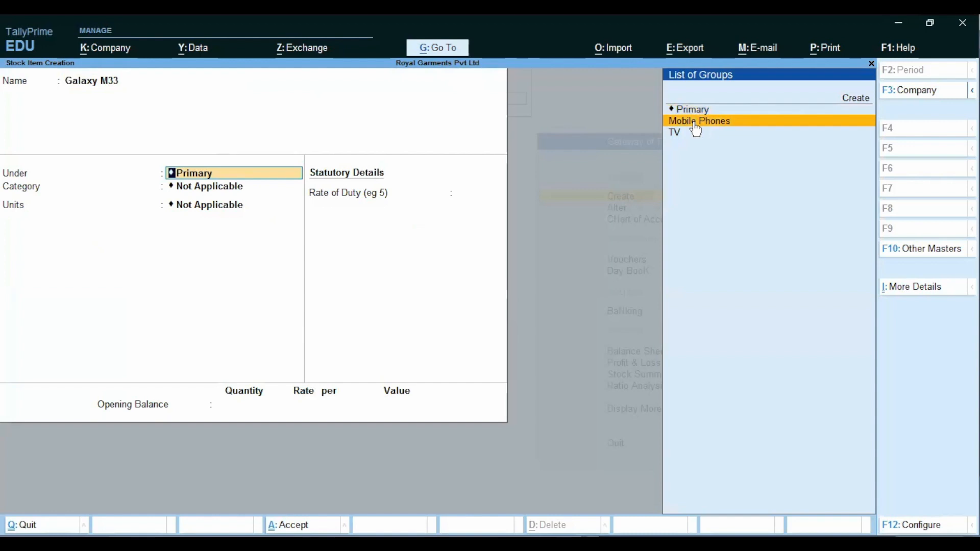
key(Return)
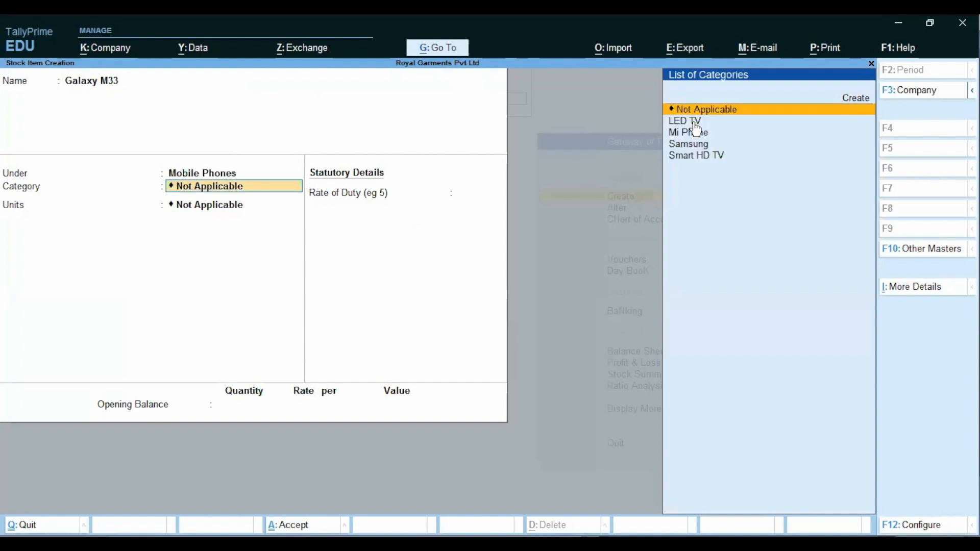
click(697, 129)
key(Down)
key(Return)
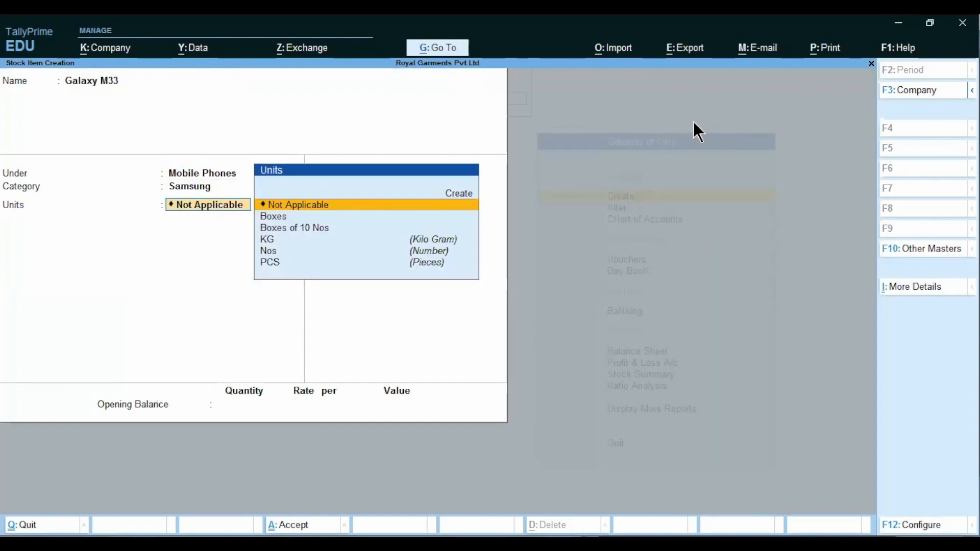
Set the item's unit to PCS, leave alternate units Not Applicable and the rate of duty at 0, and proceed to the opening balance.
key(Down)
key(Down)
key(Down)
key(Down)
key(Down)
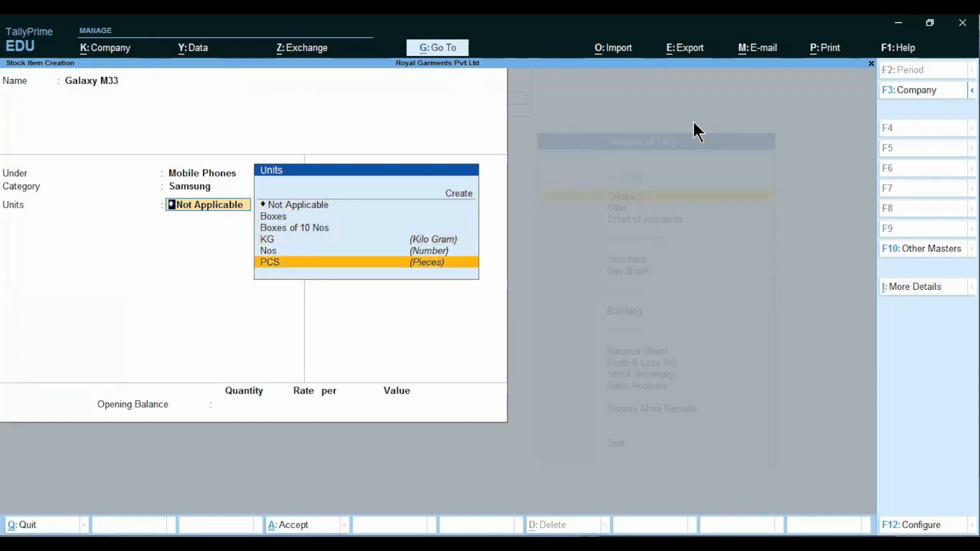
key(Return)
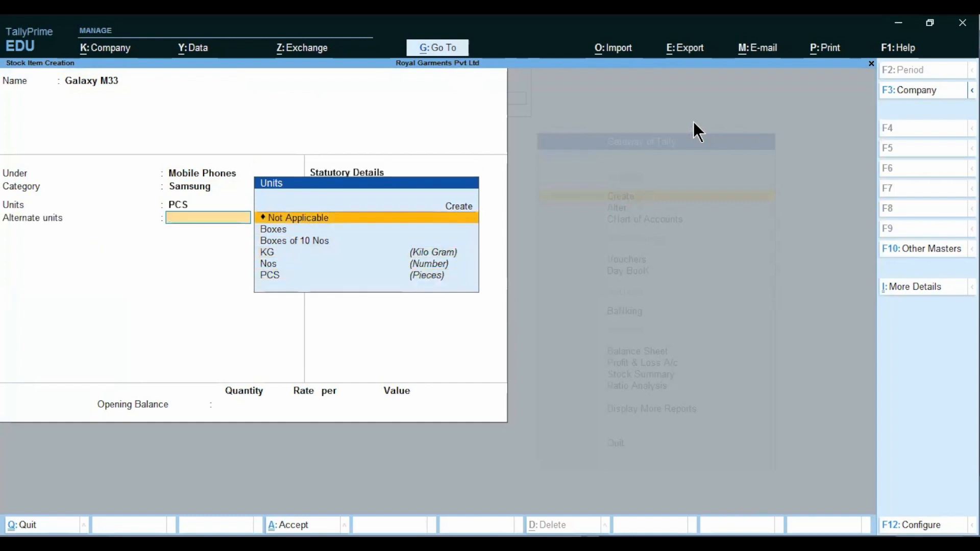
key(Return)
key(Return)
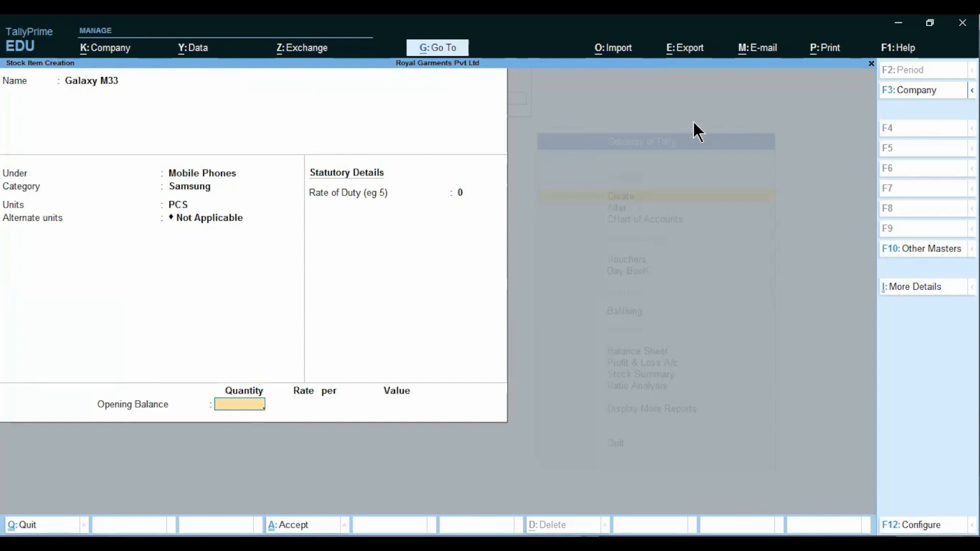
Switch to the Excel stock list and check the opening quantity, rate and godown for Galaxy M33.
key(alt+Tab)
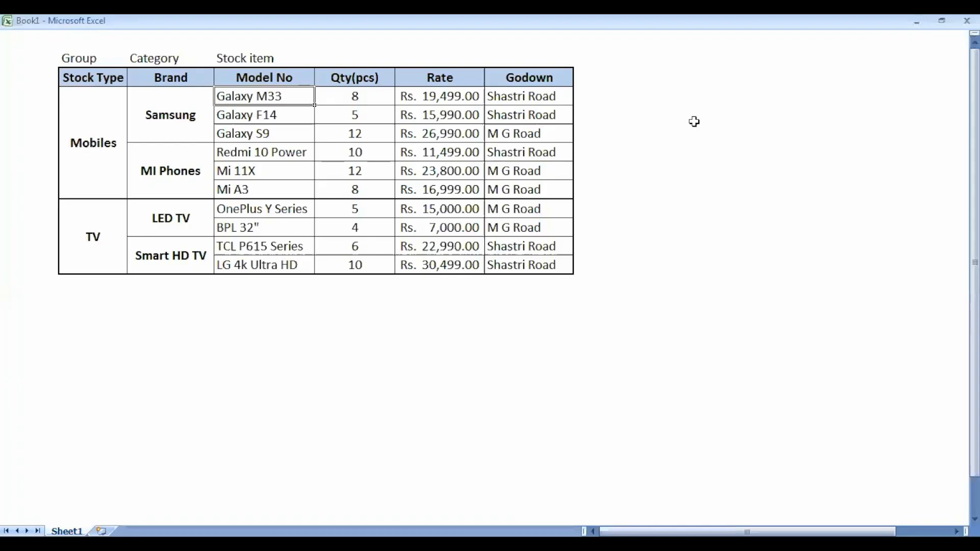
key(Right)
drag(257, 95, 518, 95)
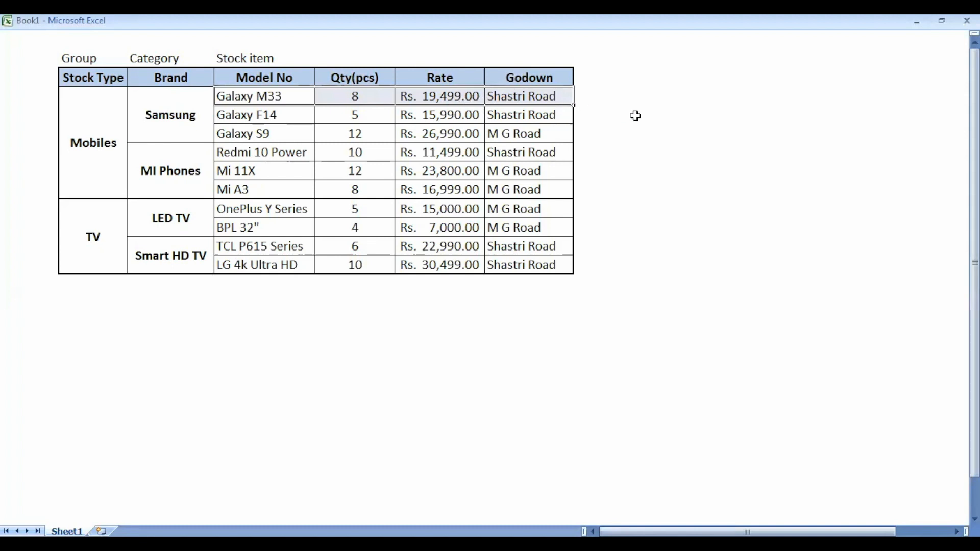
Return to TallyPrime, enter an opening quantity of 8 PCS for Galaxy M33 and allocate it to the Shastri Road godown.
key(alt+Tab)
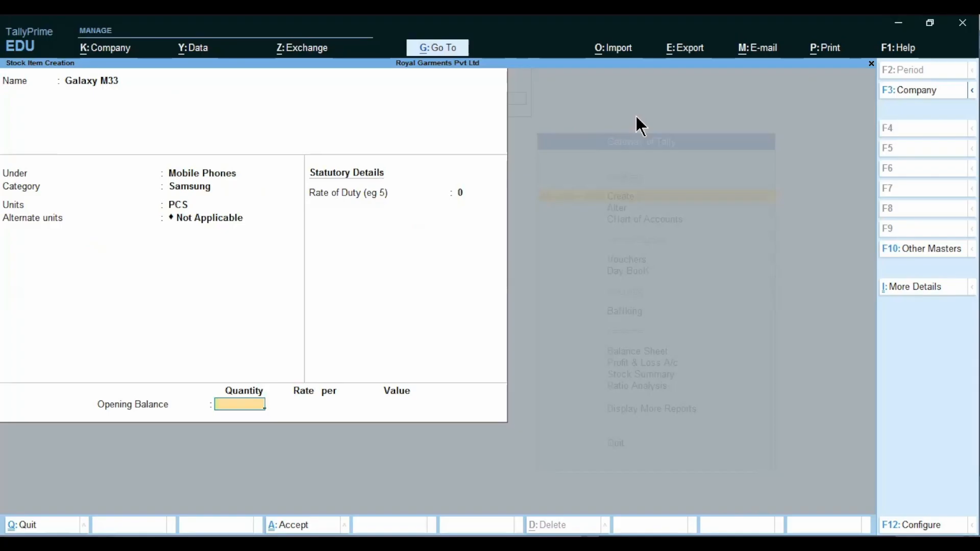
text(8)
key(Return)
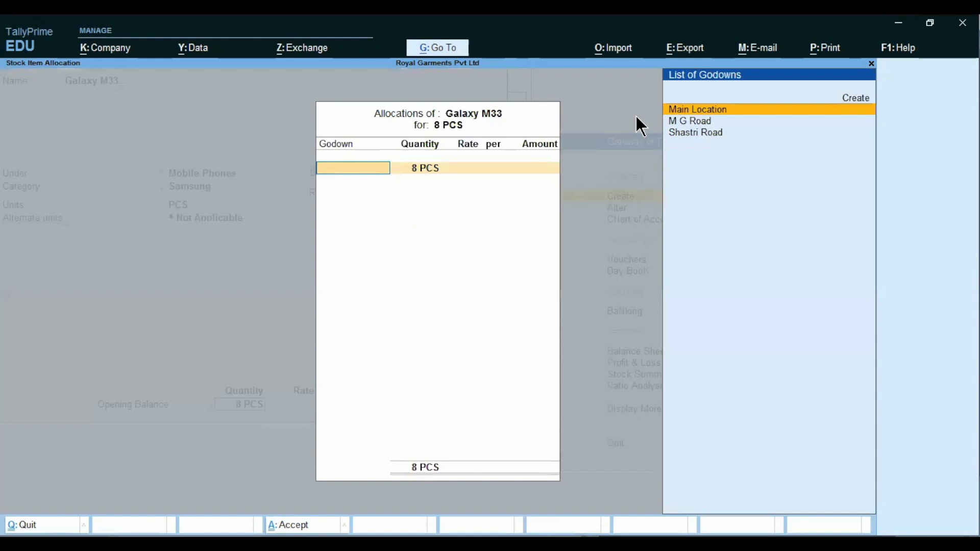
key(Down)
key(Down)
key(Return)
key(Return)
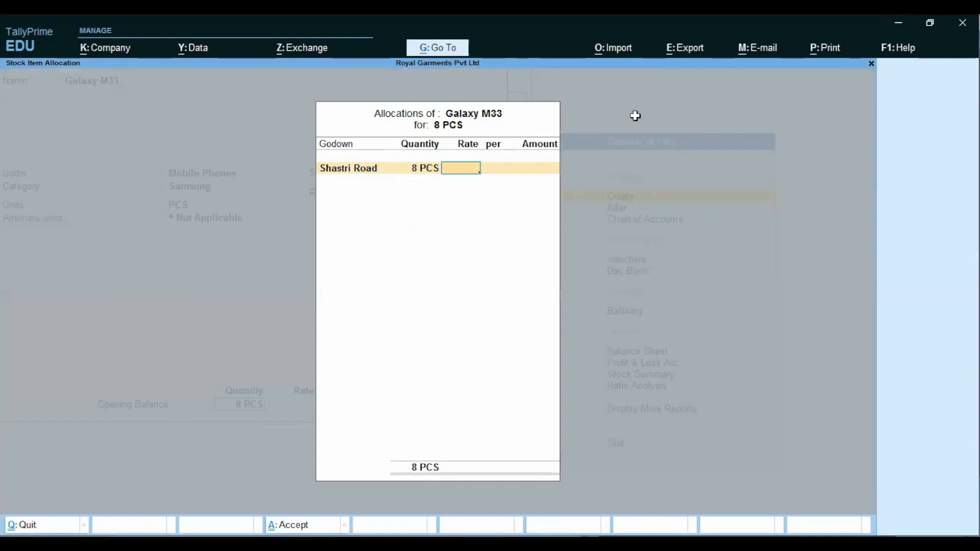
Check the rate in the Excel list, set Galaxy M33's opening rate to 19,499 per PCS, and save the stock item.
key(alt+Tab)
key(alt+Tab)
text(19,499)
key(Return)
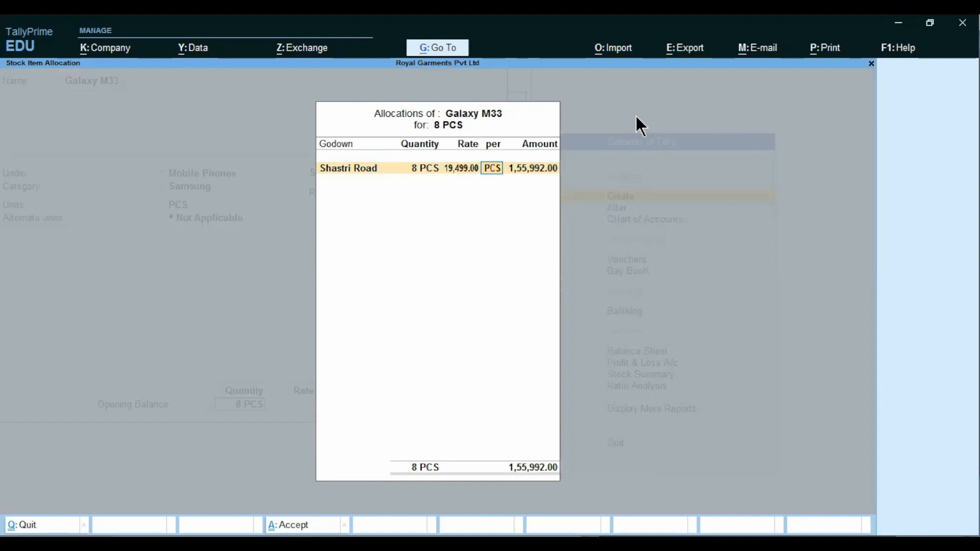
key(Return)
key(Return)
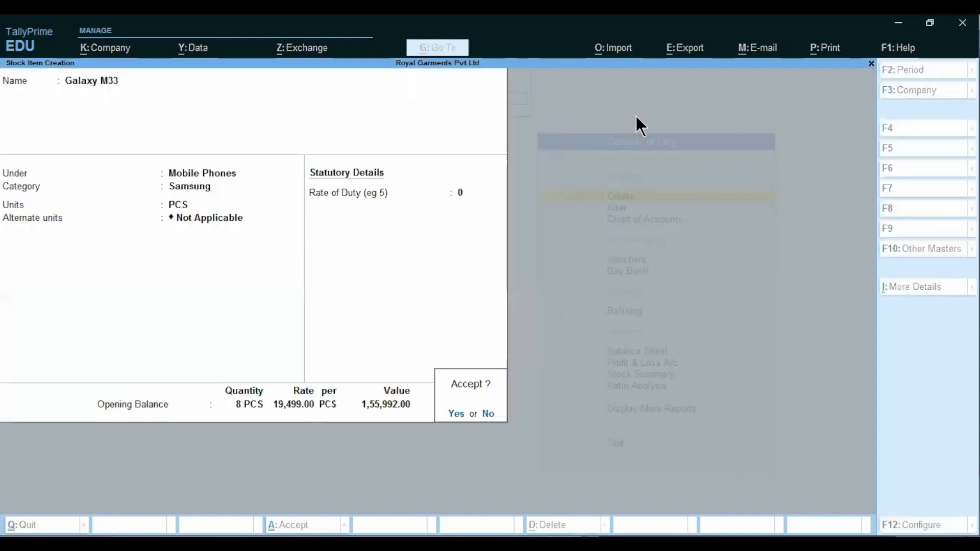
key(Return)
Look up the second model in the Excel list, name the new stock item Galaxy F14 and place it under Mobile Phones.
key(alt)
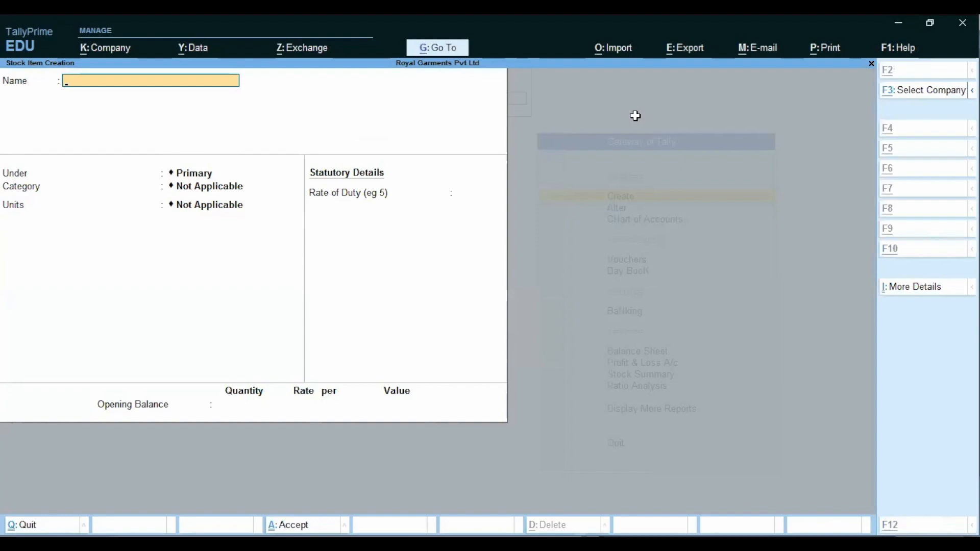
key(alt+Tab)
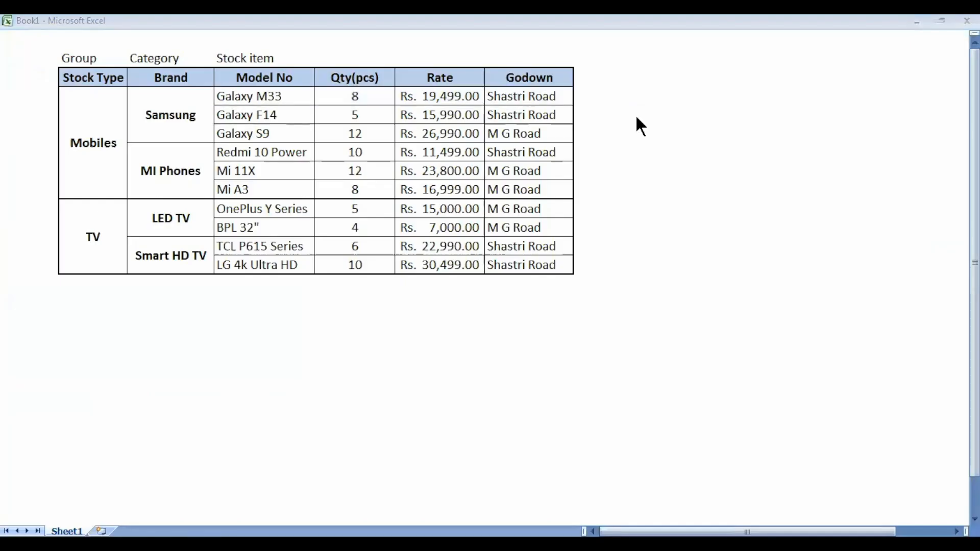
key(alt+Tab)
text(Galaxy)
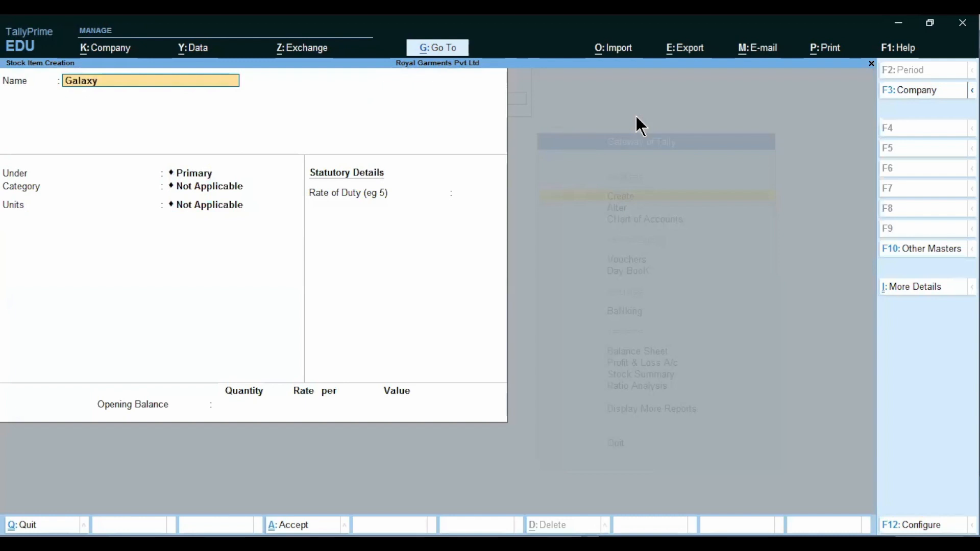
text( F14)
key(Return)
key(Down)
key(Return)
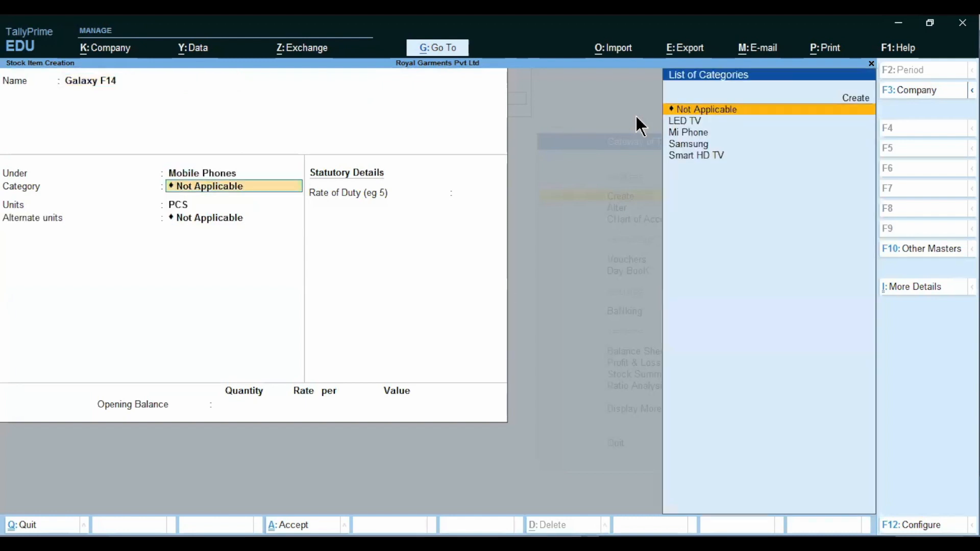
Assign Galaxy F14 the Samsung category and PCS unit, keep alternate units Not Applicable, and proceed to the opening balance.
key(Down)
key(Down)
key(Down)
key(Return)
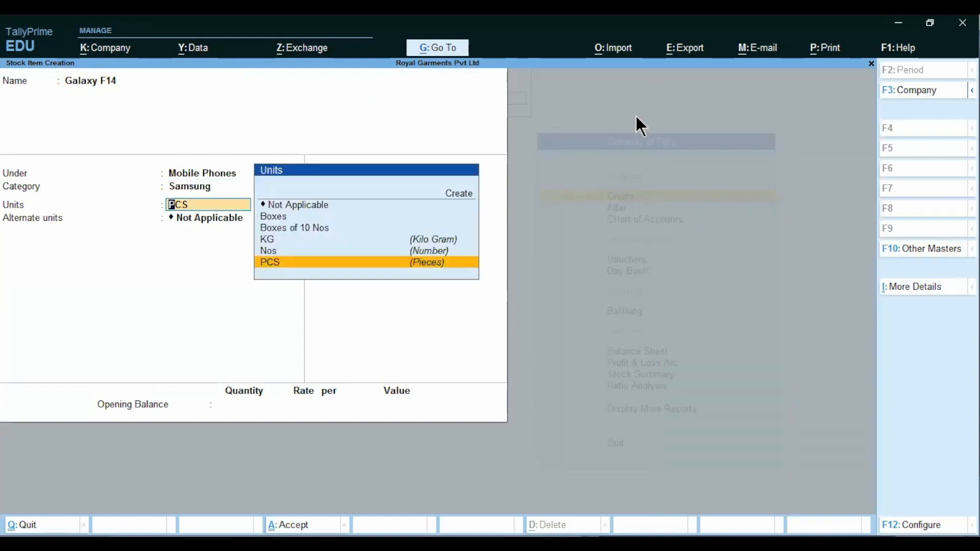
key(Return)
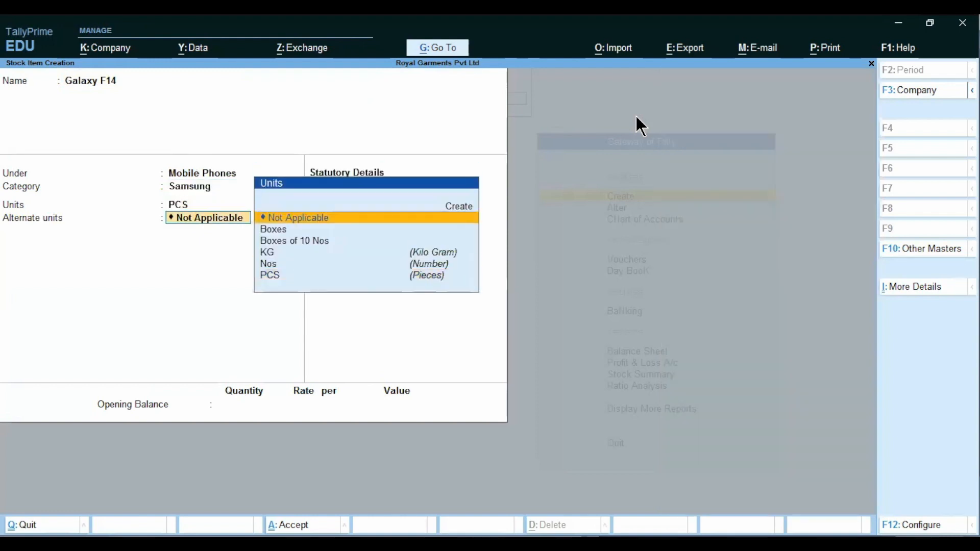
key(Return)
key(Return)
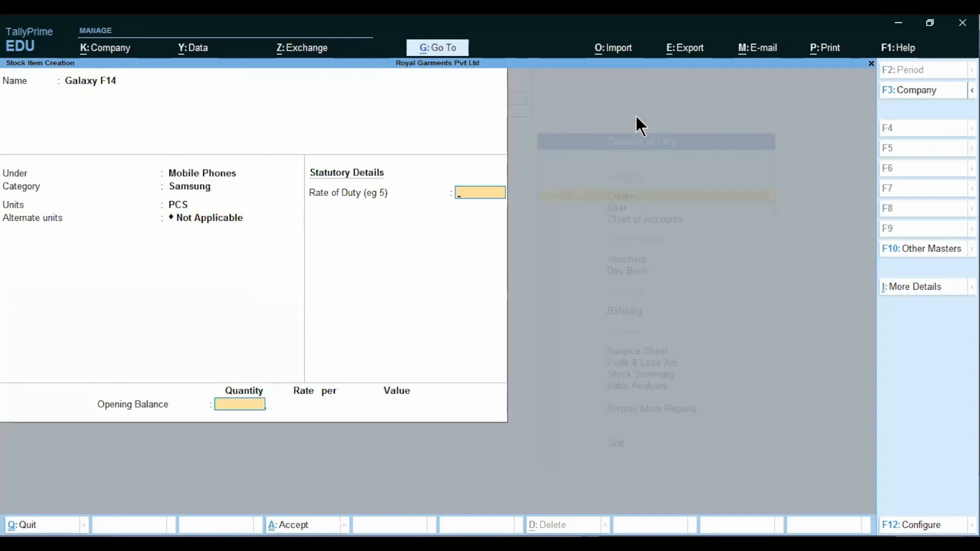
Check Galaxy F14 in the Excel list, enter an opening quantity of 5 PCS and allocate it to the Shastri Road godown.
key(alt+Tab)
key(Right)
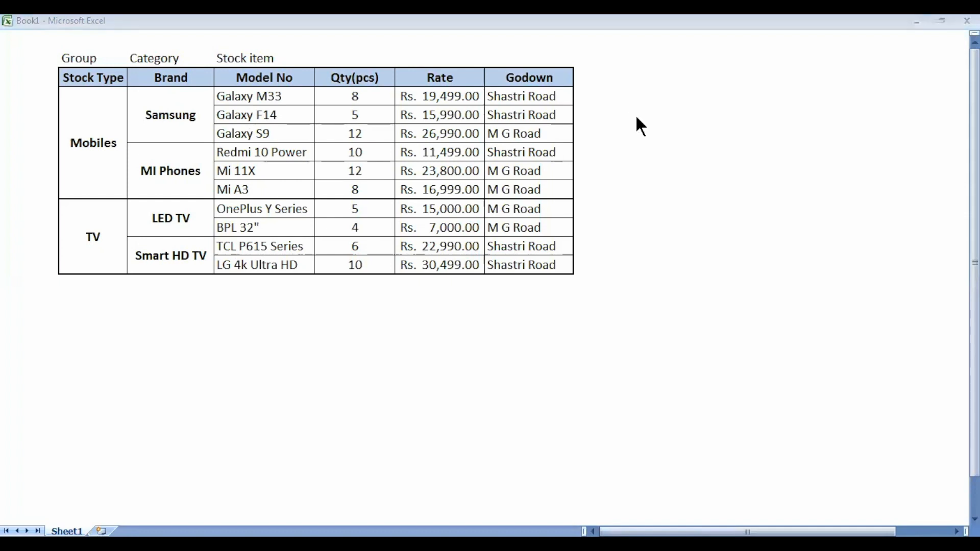
key(alt+Tab)
text(5)
key(Return)
key(Down)
key(Down)
key(Return)
key(Return)
Set Galaxy F14's opening rate to 15,990 per PCS and save the stock item.
text(15999)
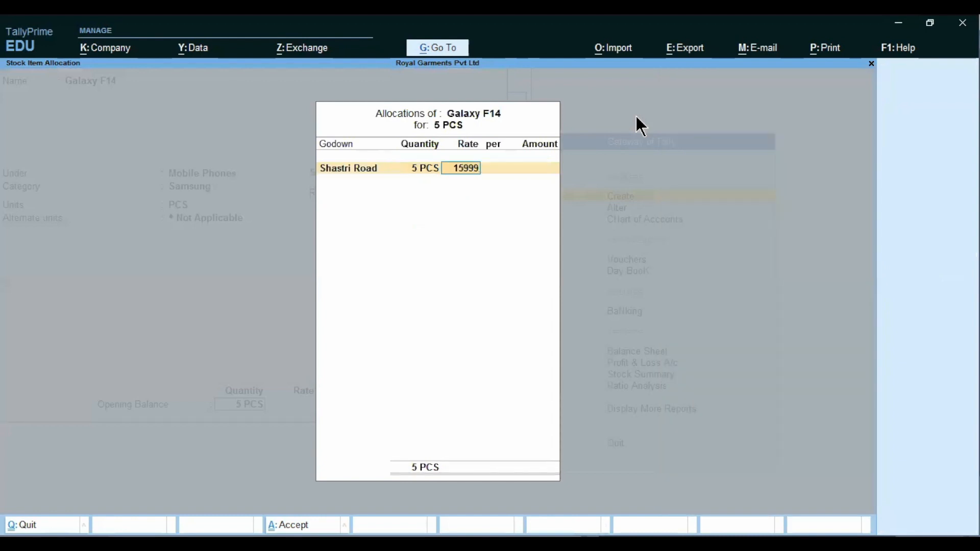
key(BackSpace)
text(0)
key(Return)
key(Return)
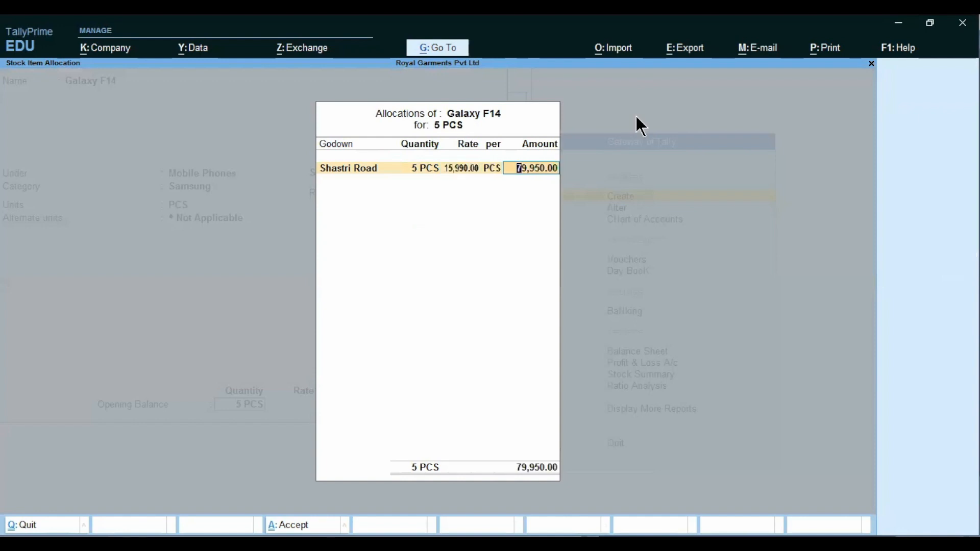
key(Return)
key(Return)
key(Return)
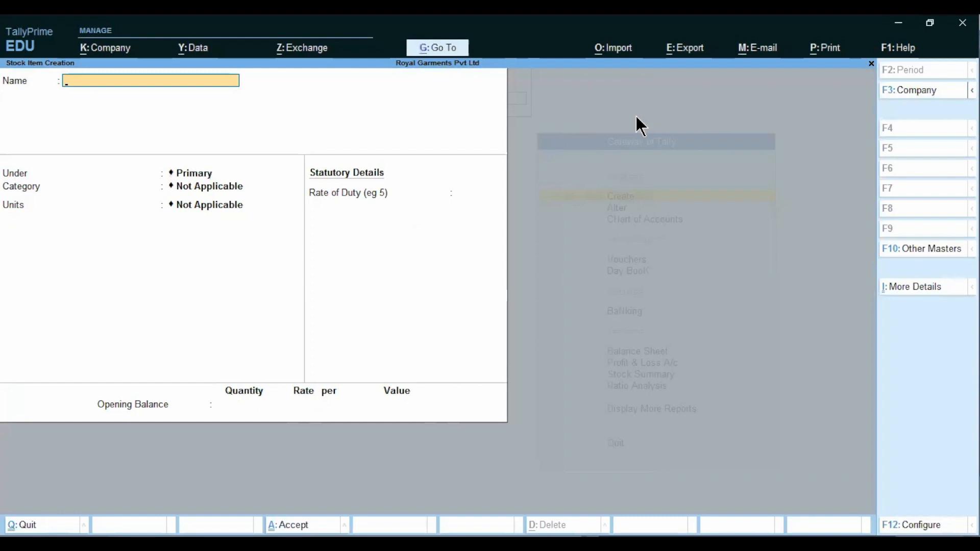
Switch to the Excel stock list and examine the Mi A3 row's quantity, rate and godown.
key(alt+Tab)
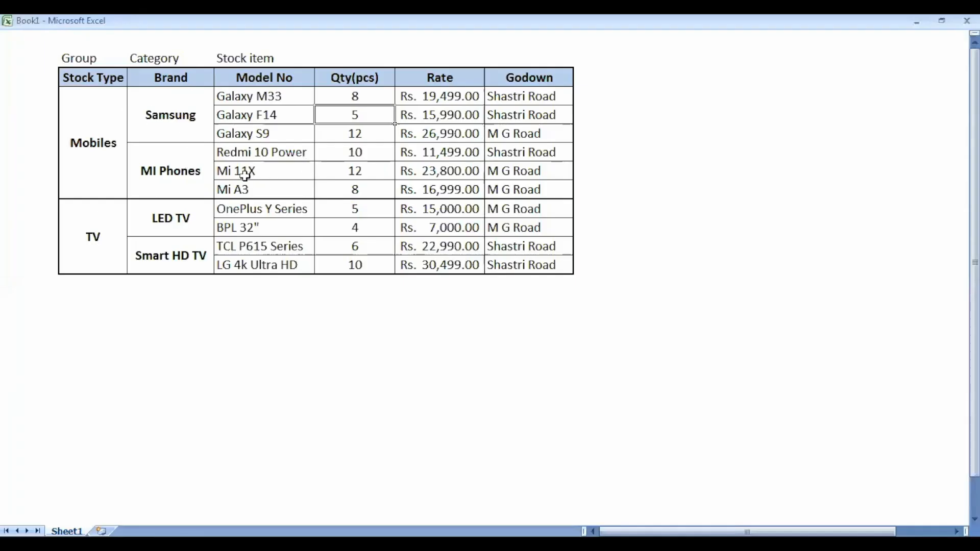
click(246, 187)
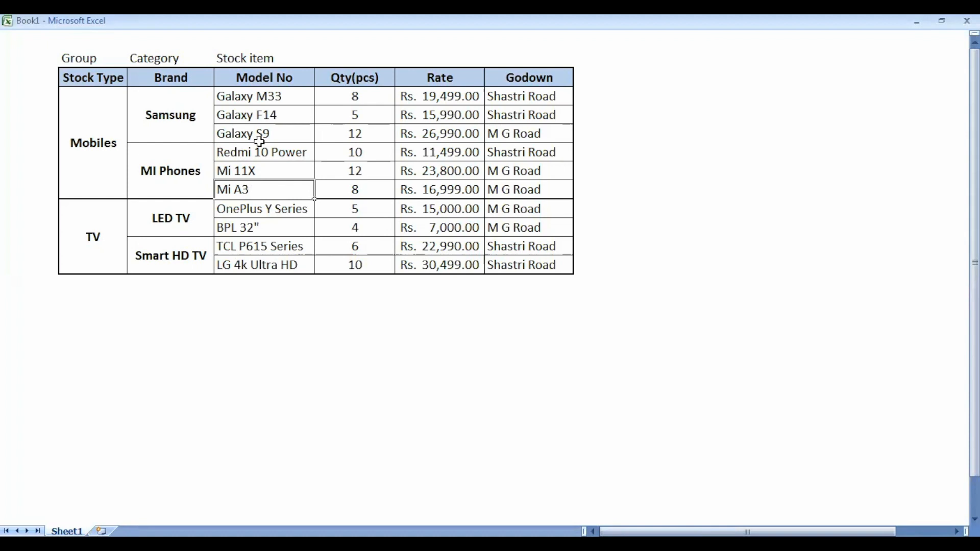
drag(266, 133, 276, 165)
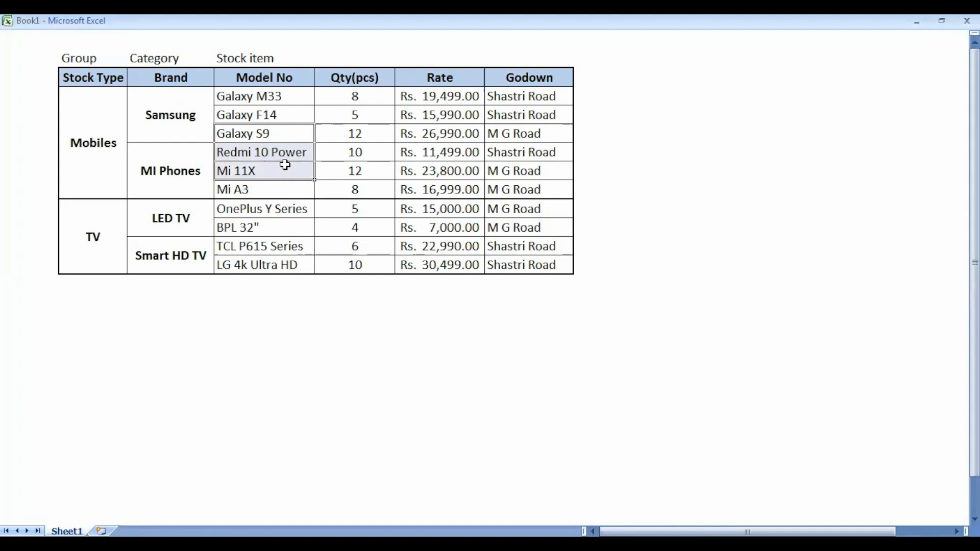
click(285, 164)
key(Down)
key(Down)
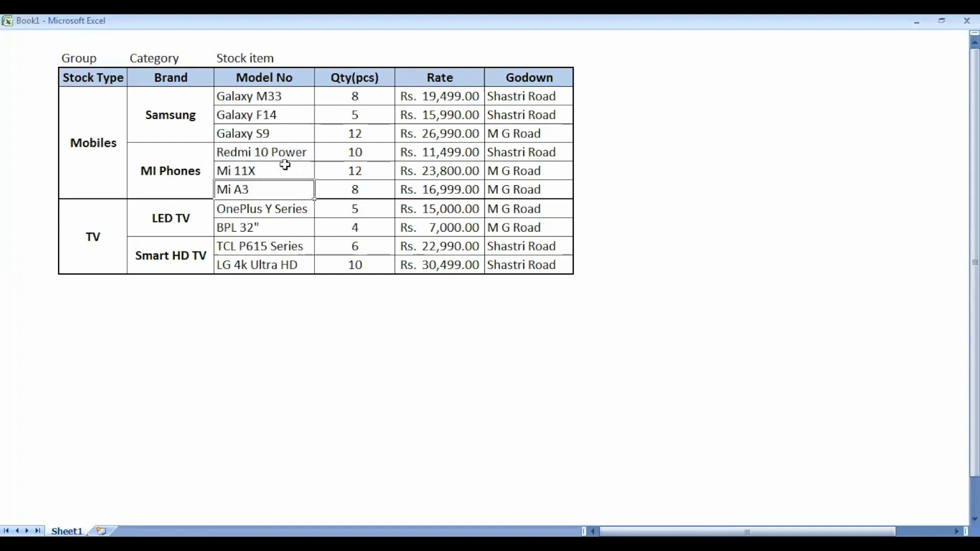
key(shift+Right)
key(shift+Right)
key(shift+Right)
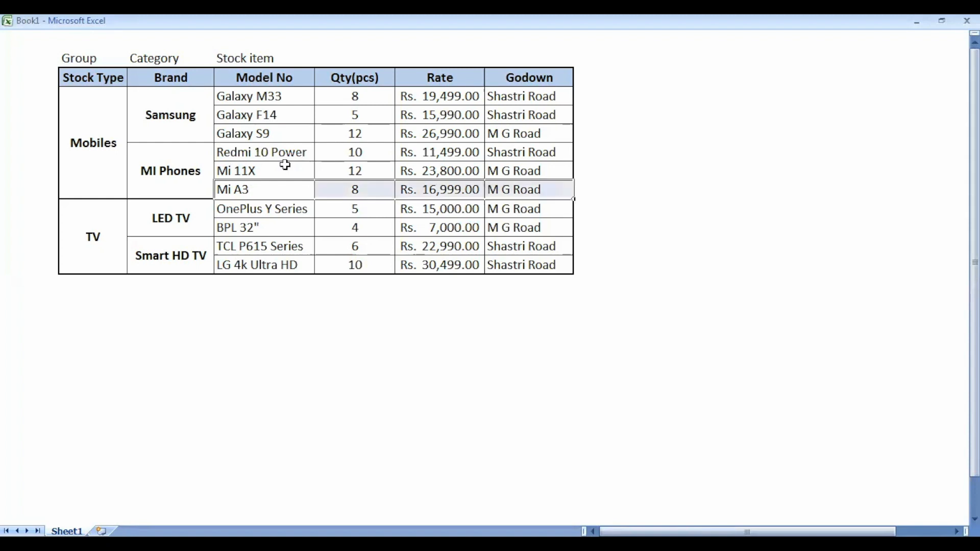
Return to TallyPrime, name the new stock item Mi A3 and place it under the Mobile Phones group.
key(alt+Tab)
text(M)
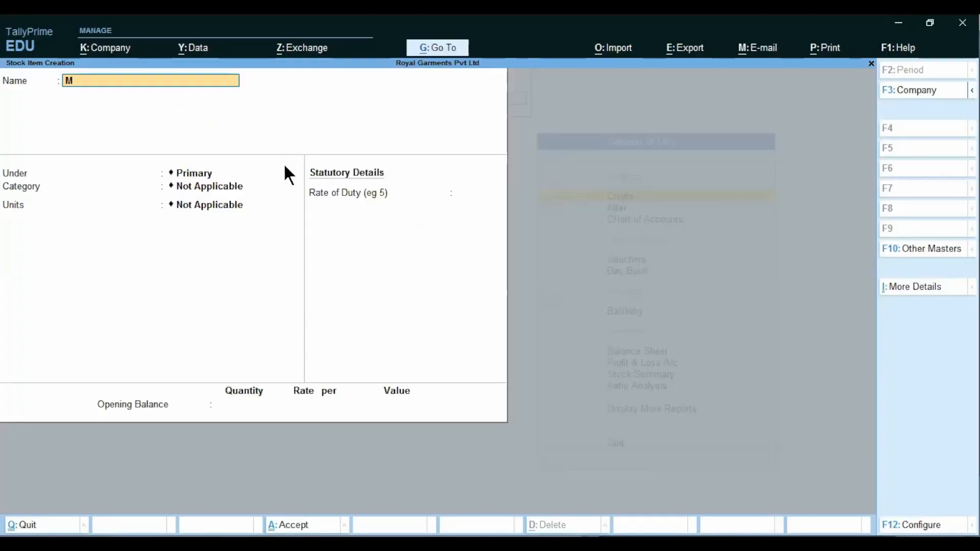
text(i A3)
key(Return)
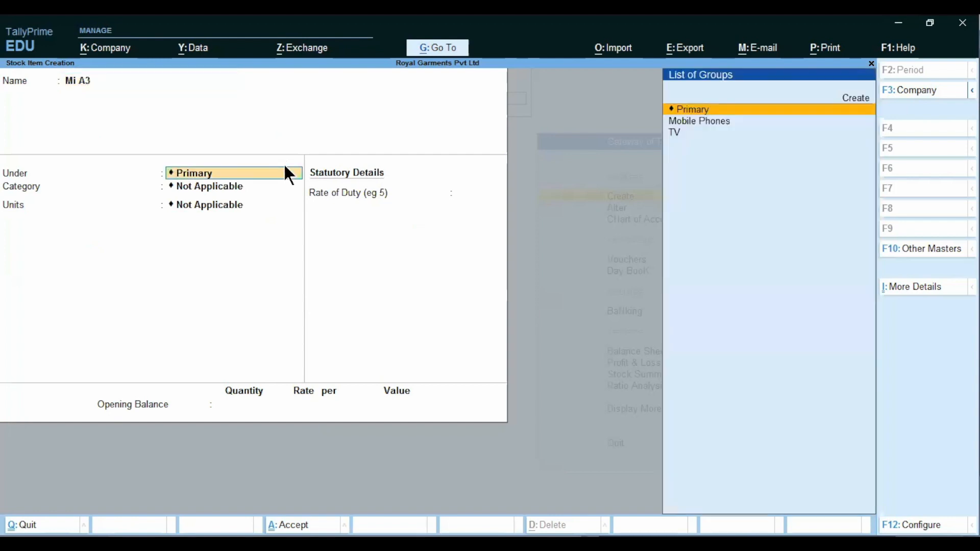
key(Down)
key(Return)
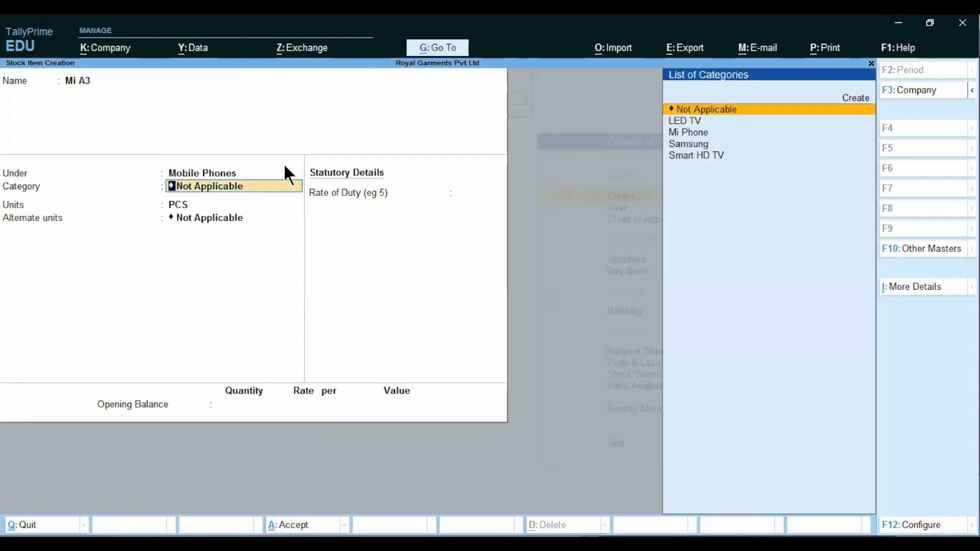
key(Down)
key(Down)
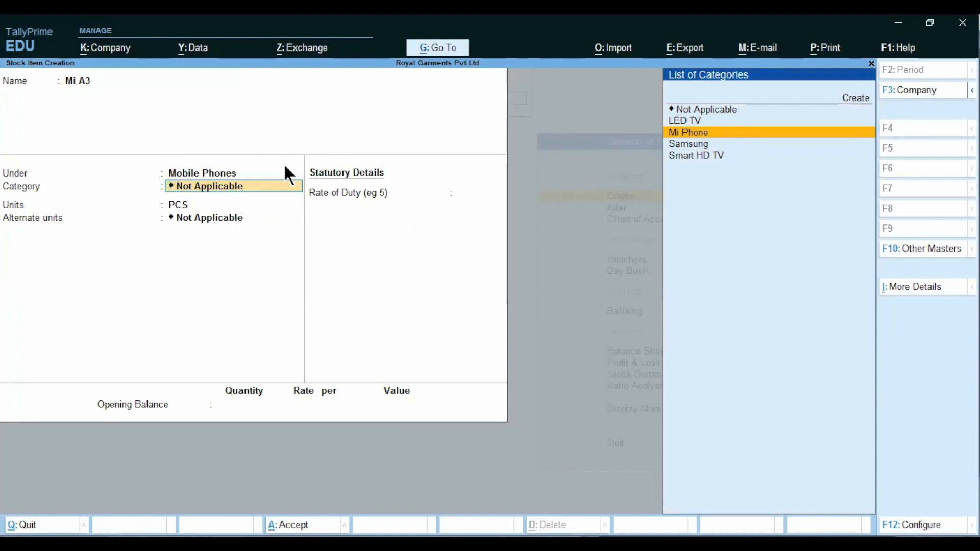
key(Up)
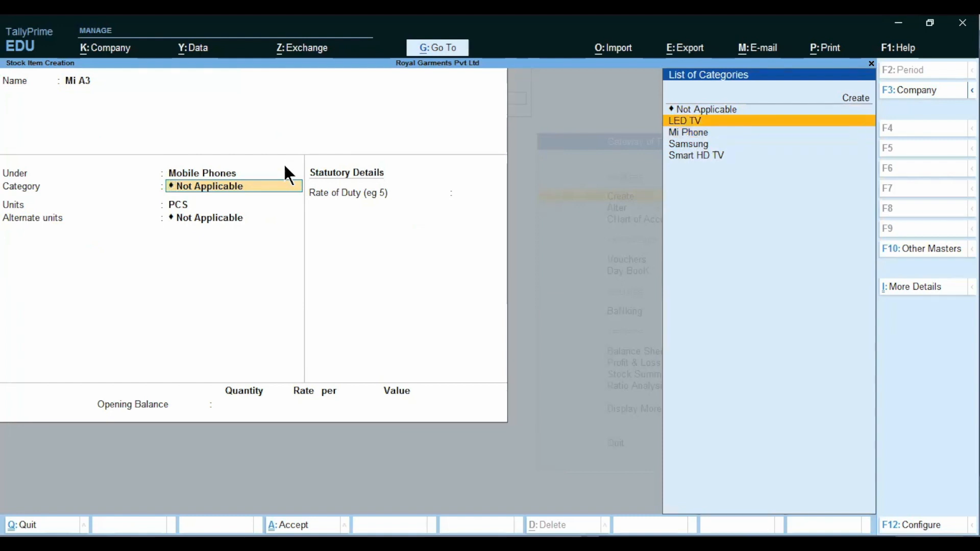
key(Up)
key(Up)
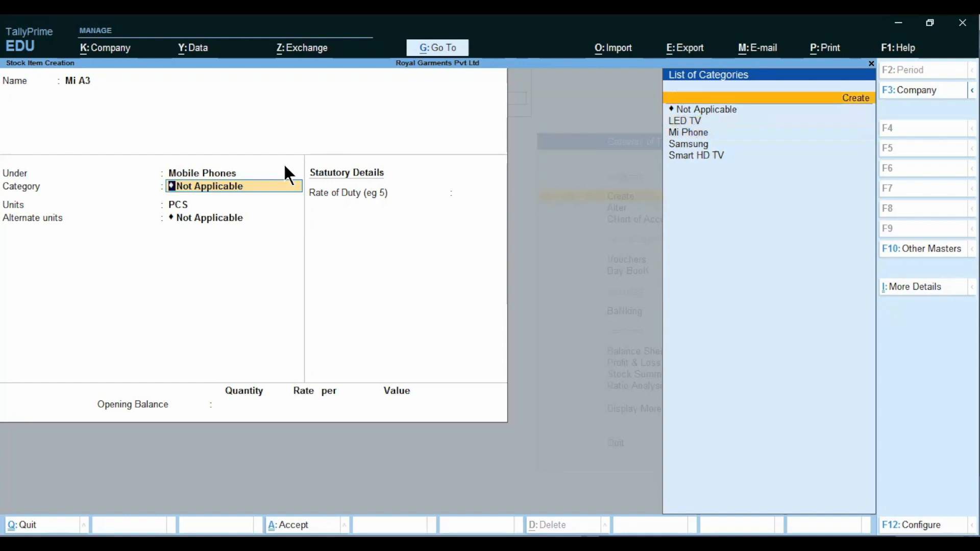
key(alt)
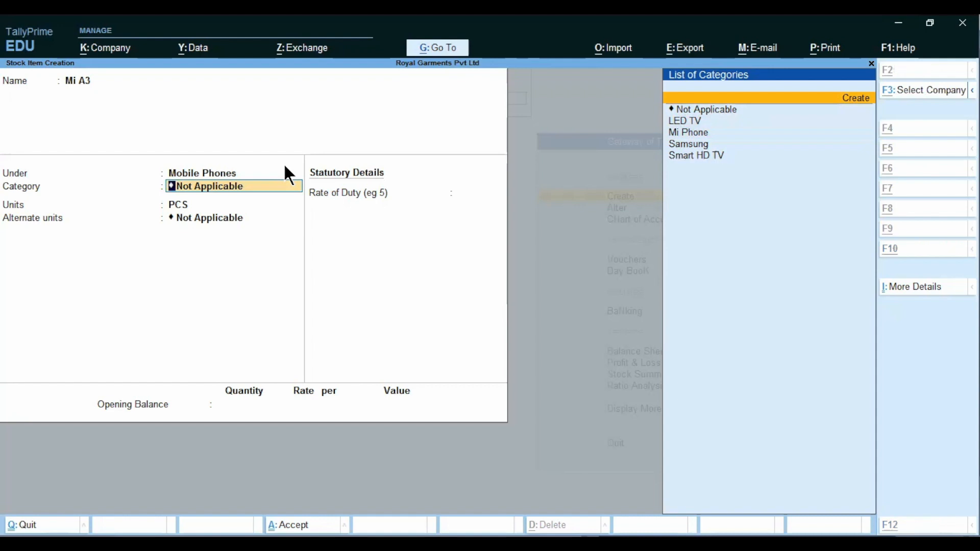
key(alt+c)
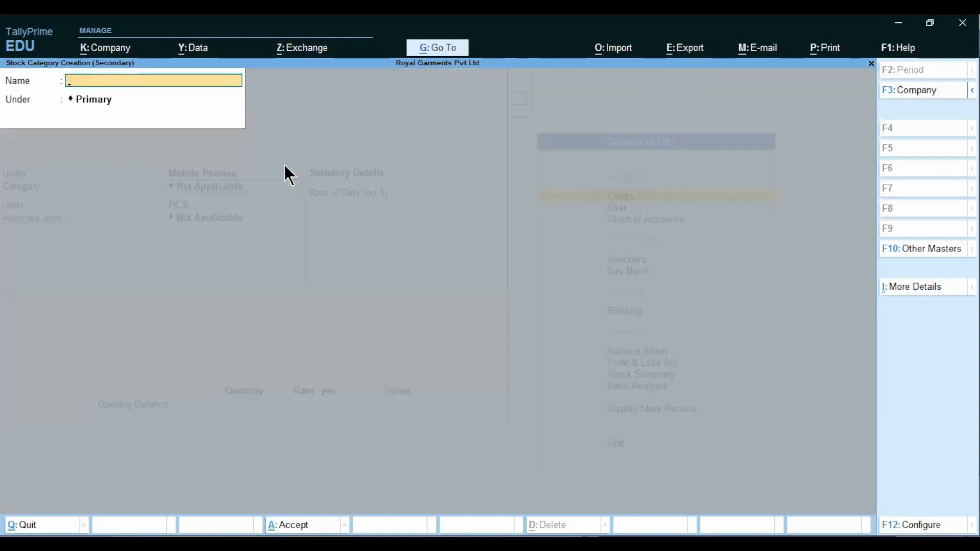
key(Escape)
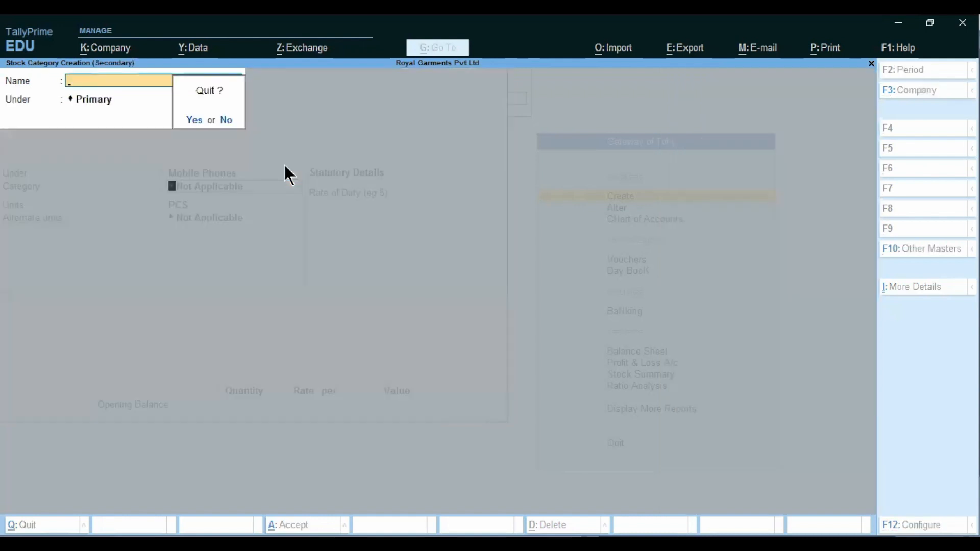
key(y)
Assign Mi A3 the Mi Phone category and PCS unit, keep alternate units Not Applicable and duty at 0, and proceed to the opening balance.
key(Down)
key(Down)
key(Down)
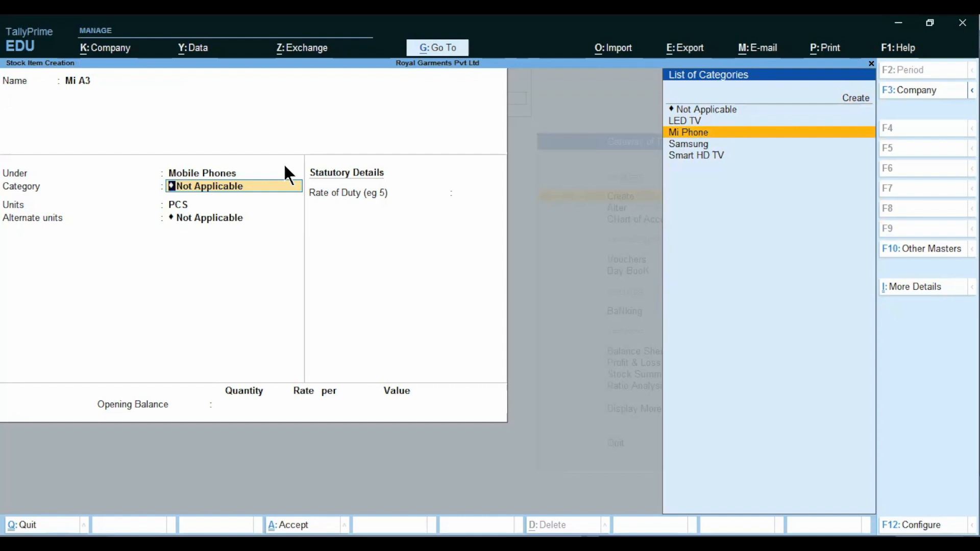
key(Return)
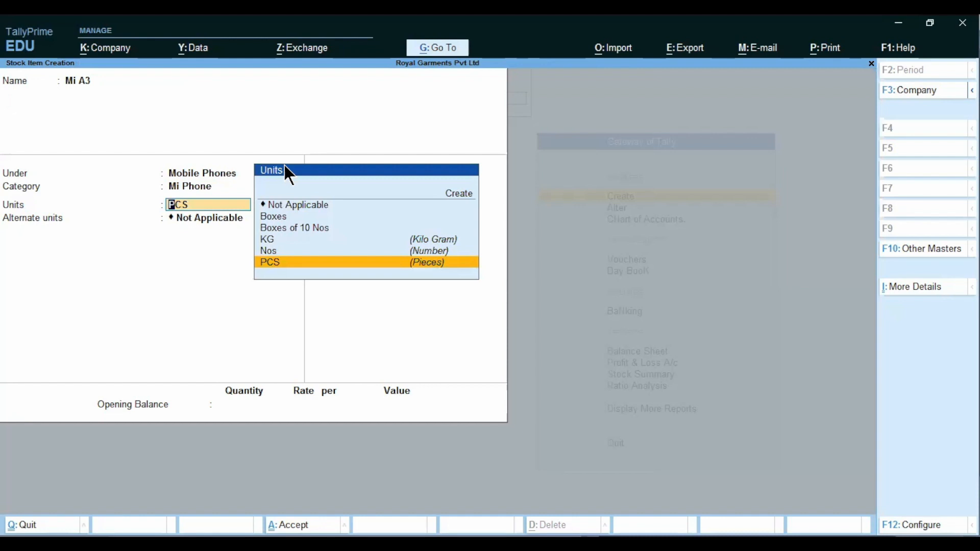
key(Return)
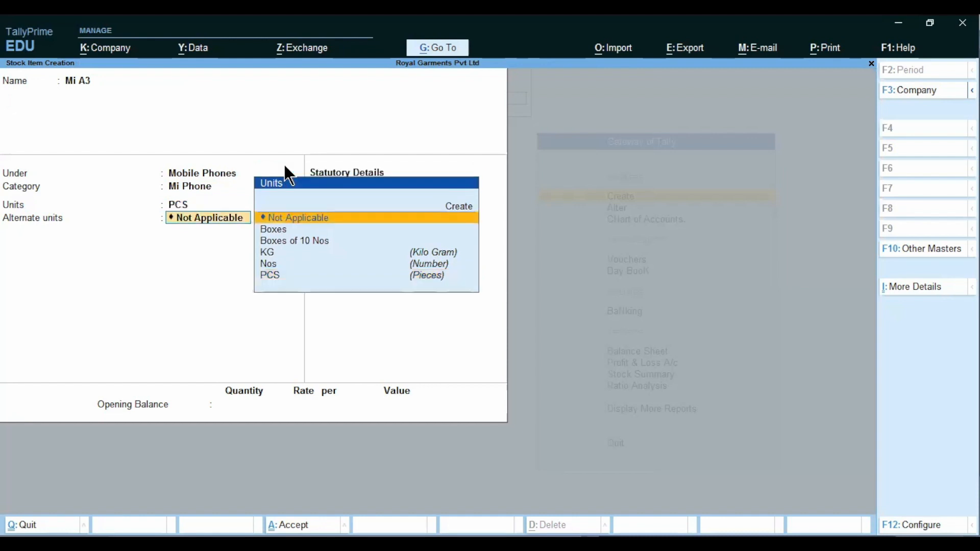
key(Return)
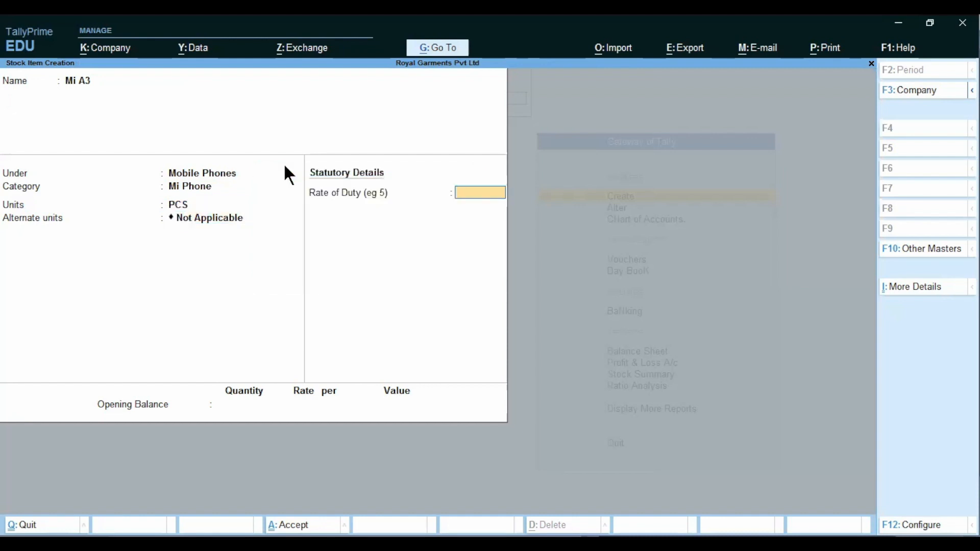
key(Return)
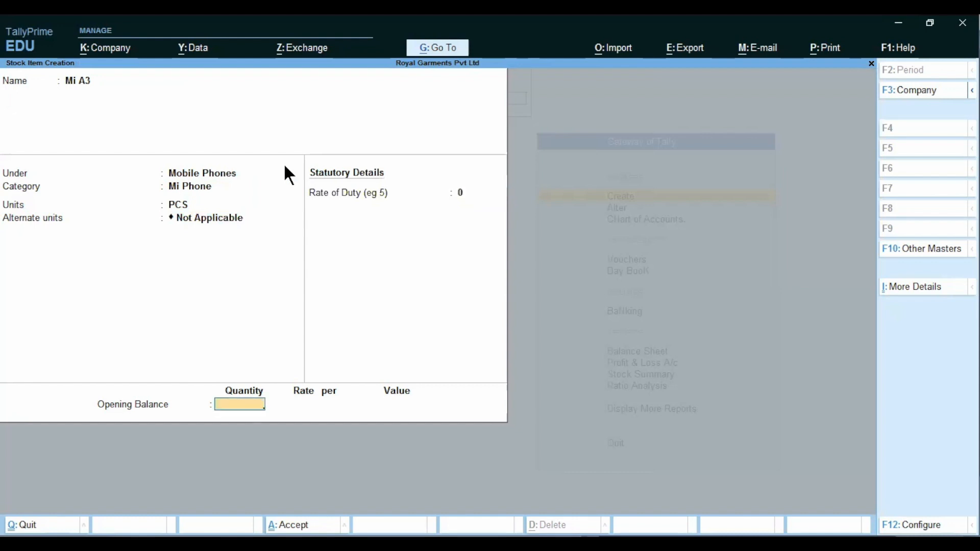
Check the Excel stock list, then in TallyPrime enter Mi A3's opening quantity as 8 PCS and allocate it to the M G Road godown.
key(alt+Tab)
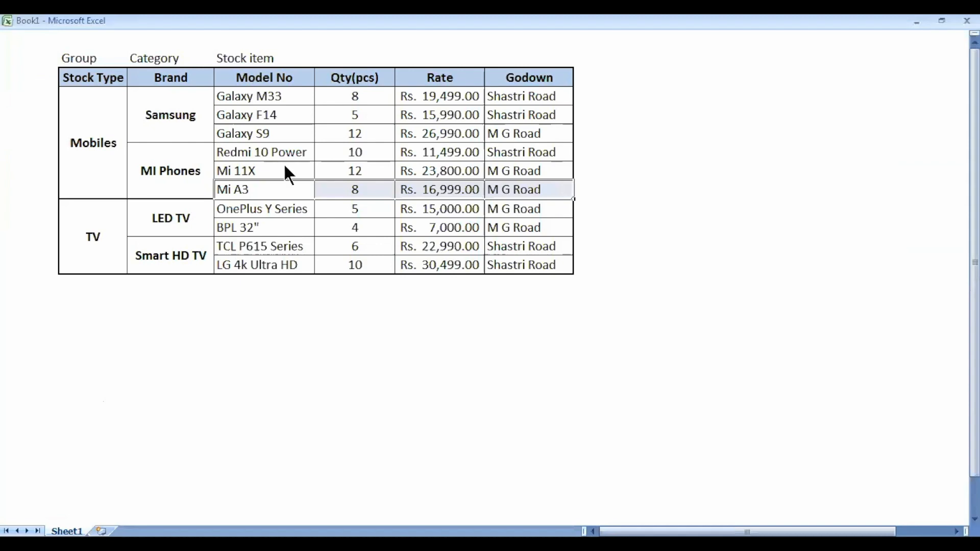
key(alt+Tab)
text(8)
key(Return)
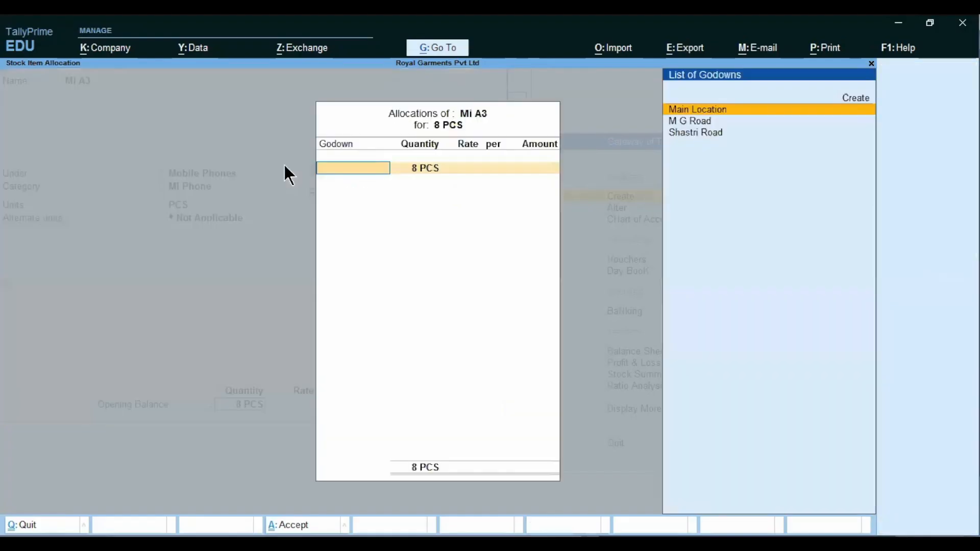
key(Down)
key(Return)
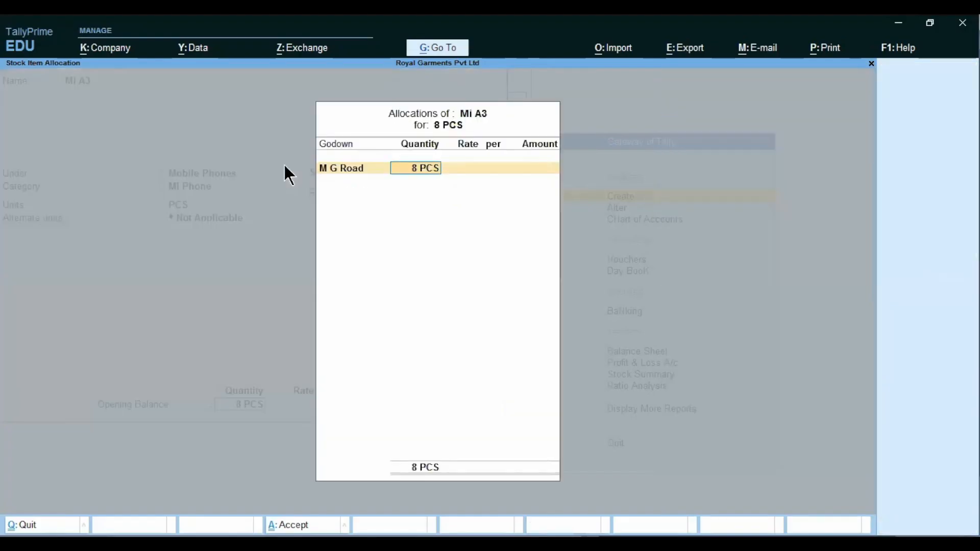
Set Mi A3's opening rate to 16,999 per PCS from the Excel stock list and save the stock item.
key(Return)
key(alt+Tab)
key(alt+Tab)
text(16,999)
key(Return)
key(Return)
key(Return)
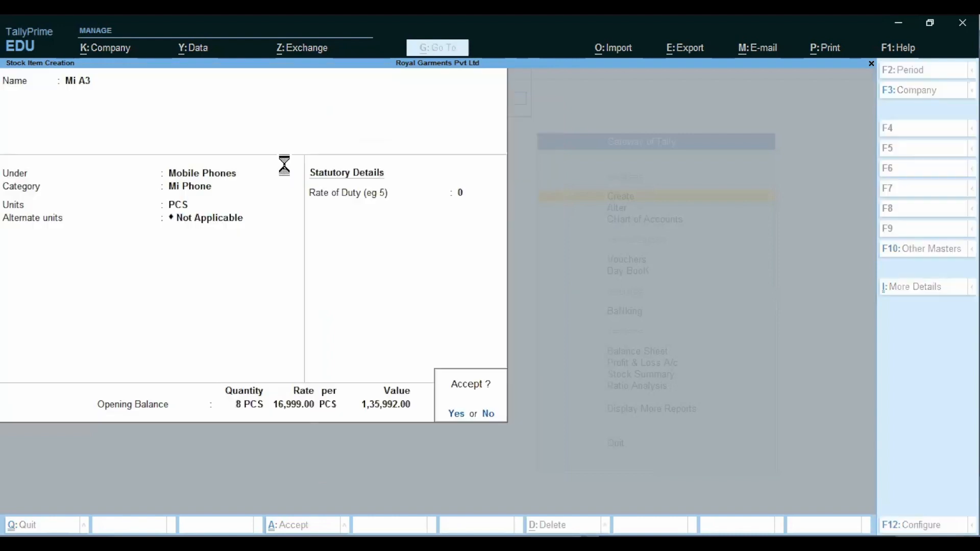
key(Return)
Look up the OnePlus Y Series row in the Excel stock list and name the new TallyPrime stock item OnePlus Y Series.
key(alt+Tab)
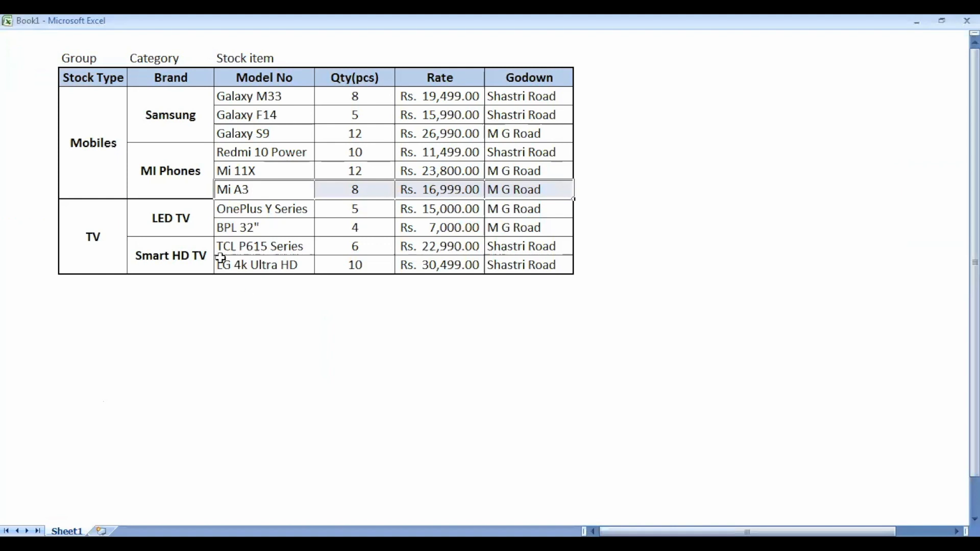
click(231, 208)
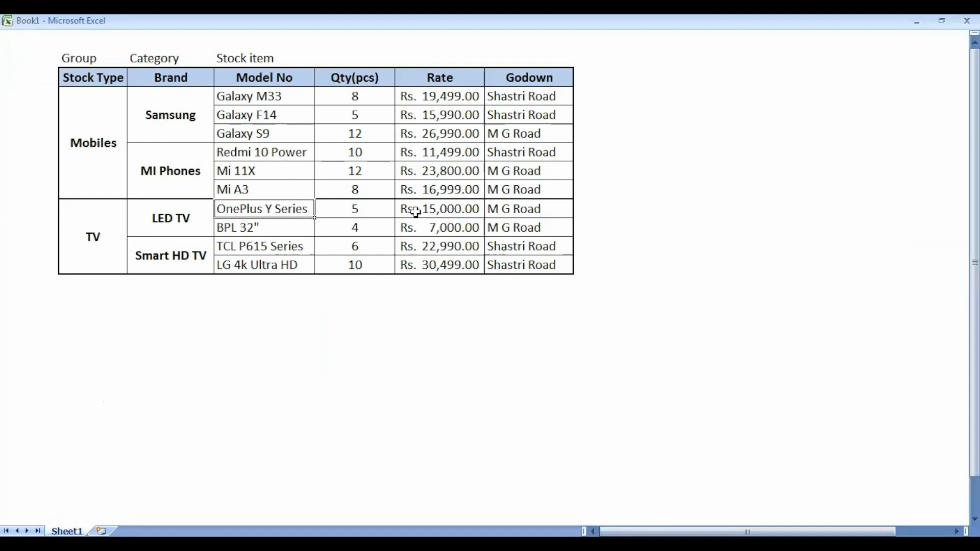
key(alt+Tab)
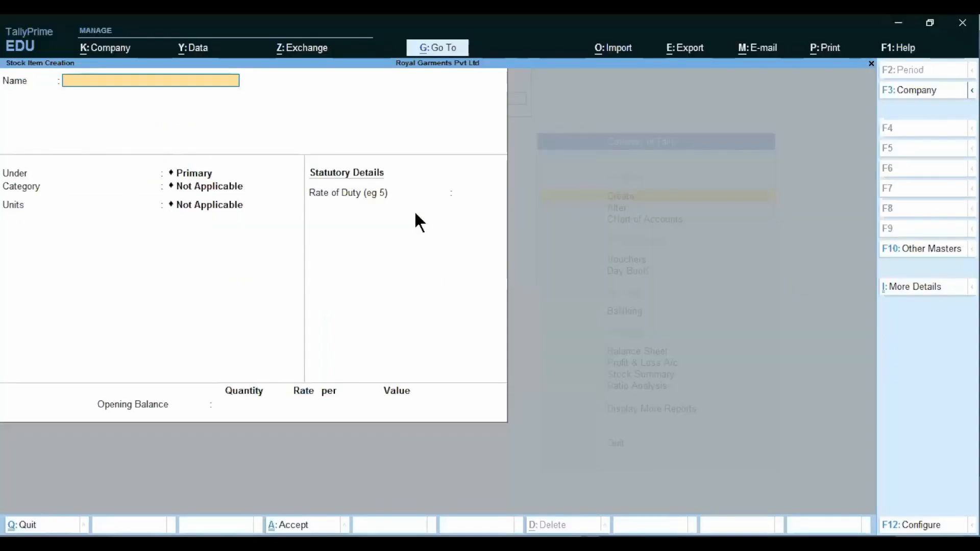
text(OnePlus Y Series)
key(Return)
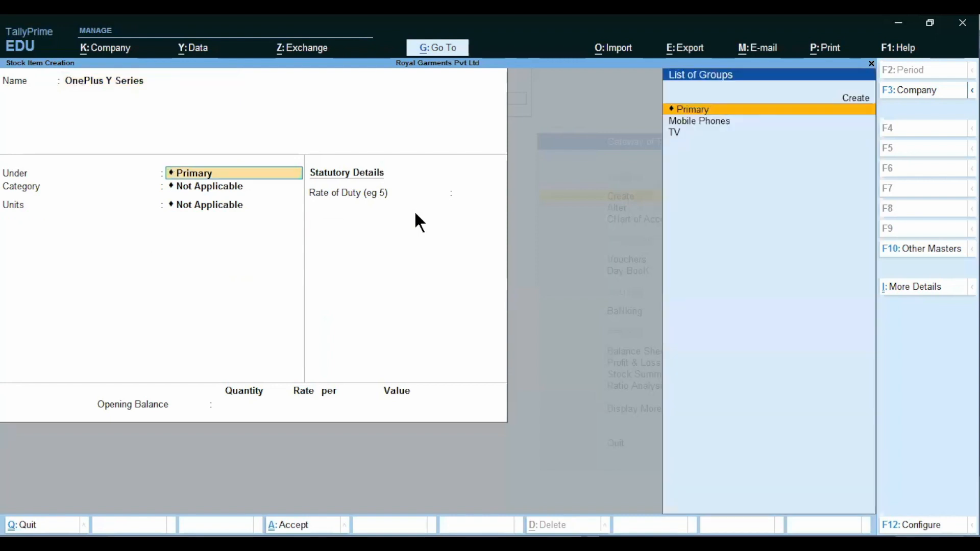
Place OnePlus Y Series under the TV group and assign it the LED TV category.
text(TV)
key(Return)
key(Down)
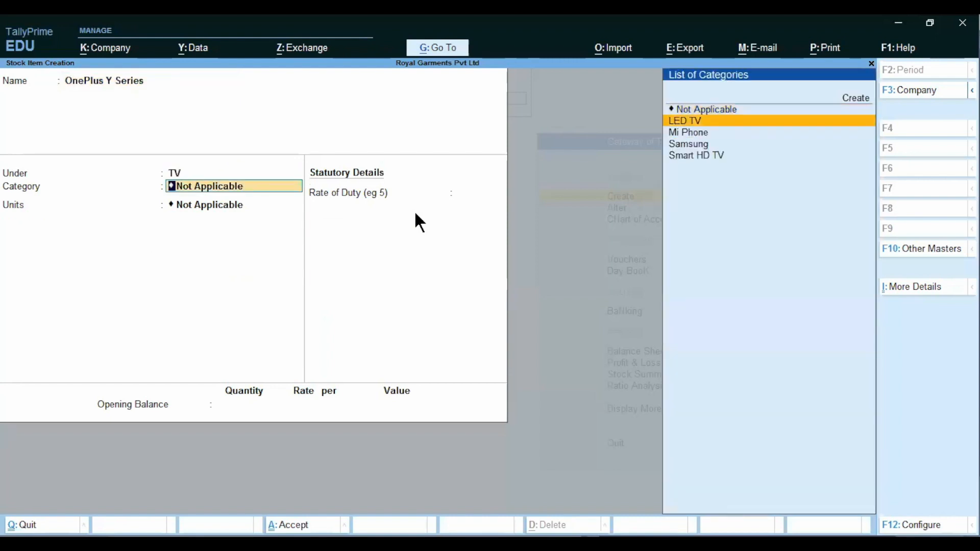
key(Return)
Set the unit of OnePlus Y Series to Nos.
key(Down)
key(Down)
key(Down)
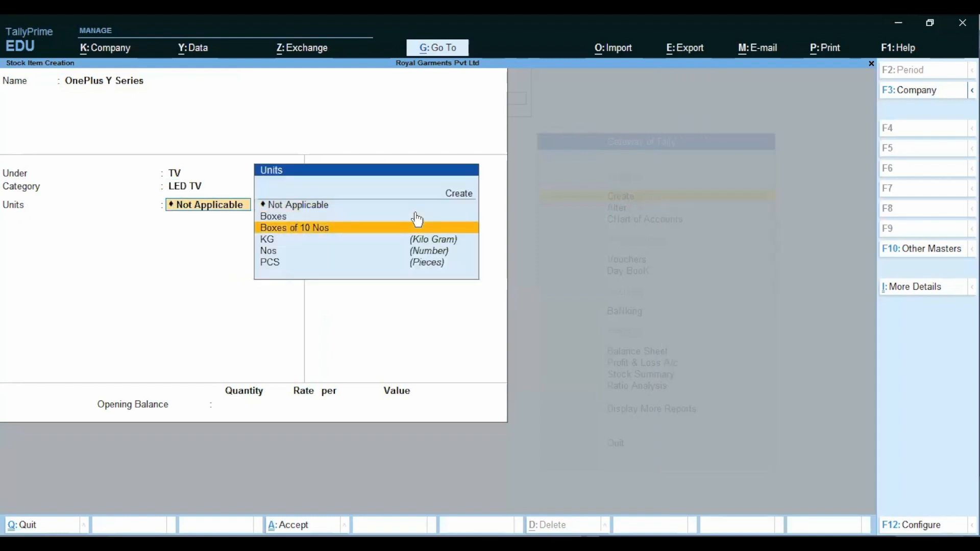
key(Down)
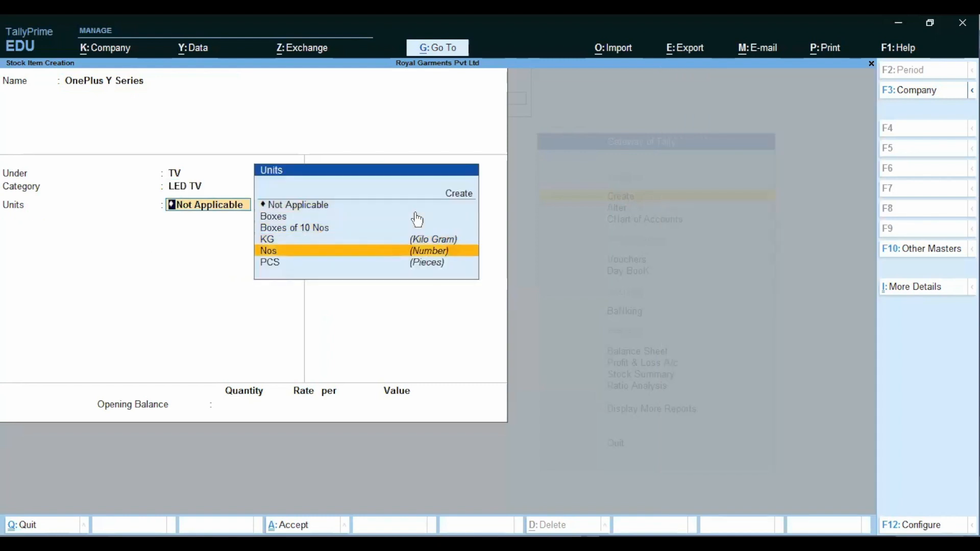
key(Return)
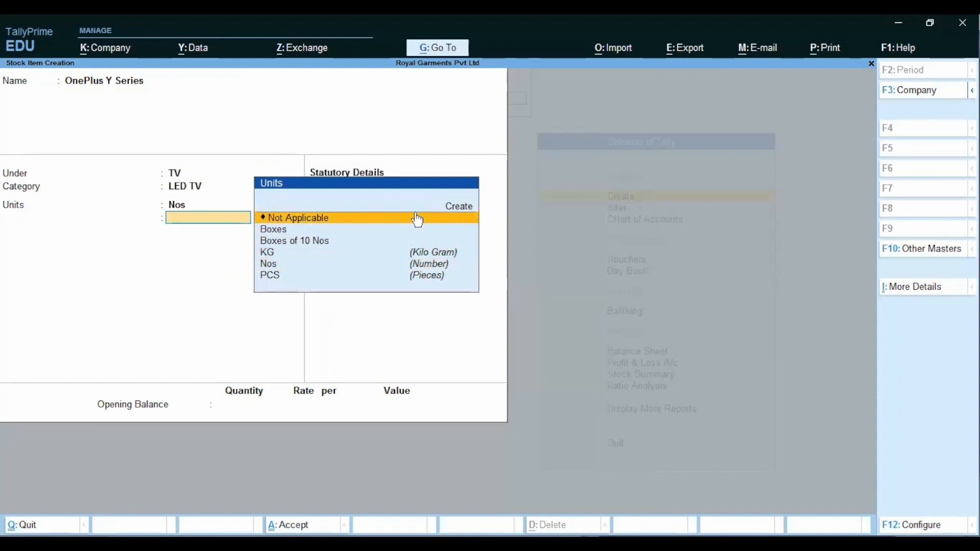
Check the unit in the Excel stock list, then set OnePlus Y Series to PCS with alternate units Not Applicable and duty 0.
key(alt+Tab)
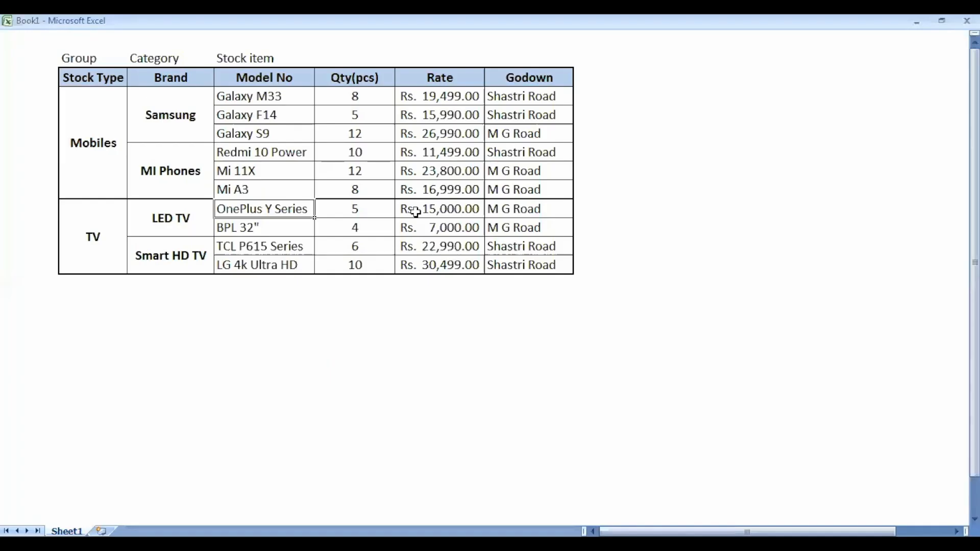
key(alt+Tab)
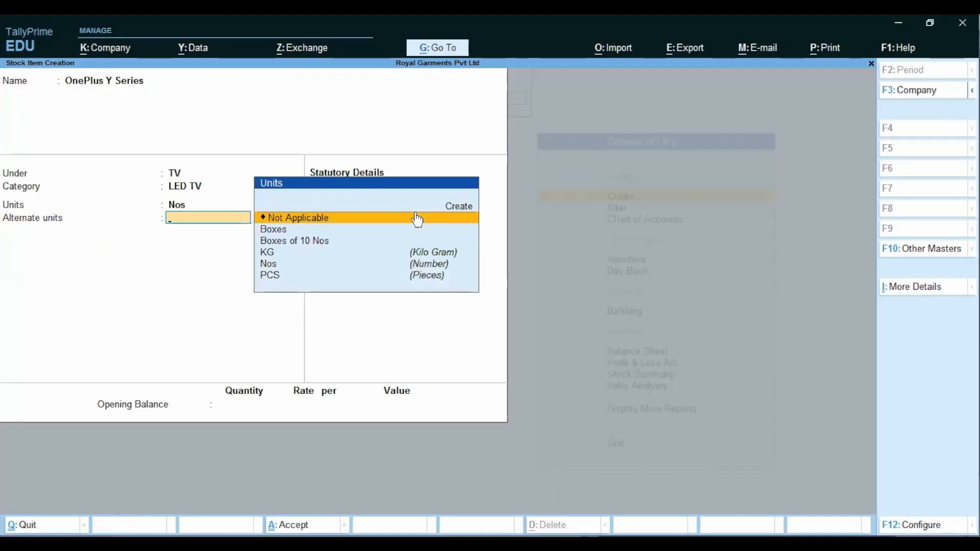
key(BackSpace)
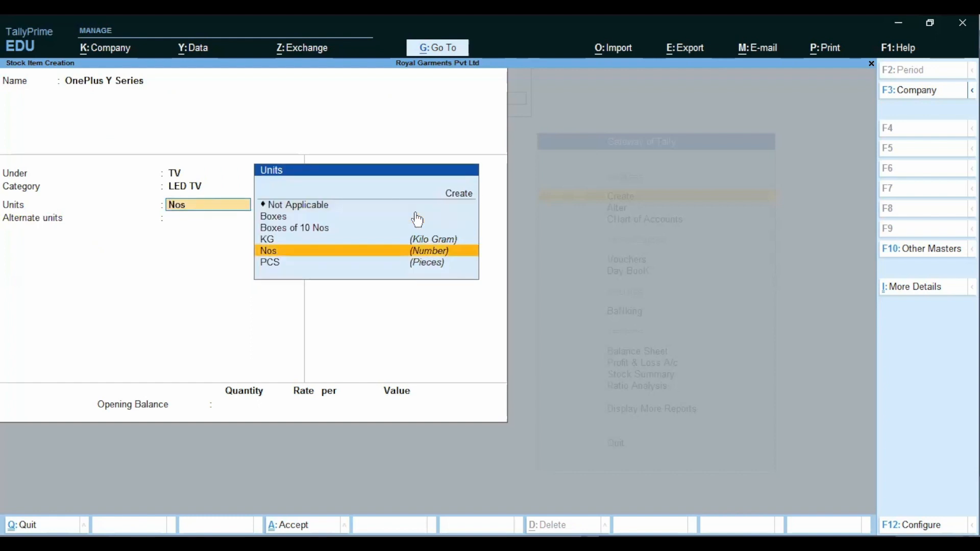
key(Down)
key(Return)
key(Return)
key(Return)
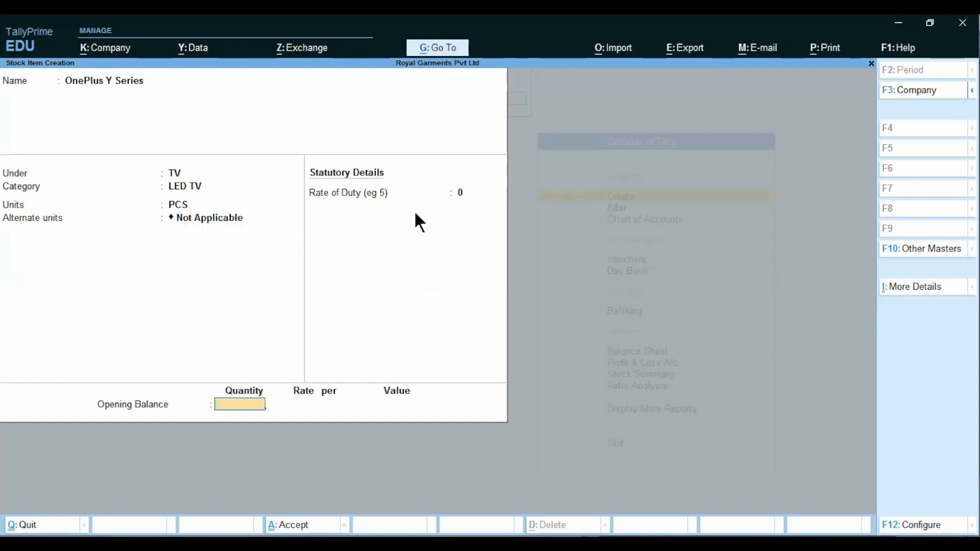
Check the quantity in Excel, then enter 5 PCS as OnePlus Y Series' opening quantity and allocate it to the M G Road godown.
key(alt+Tab)
key(Right)
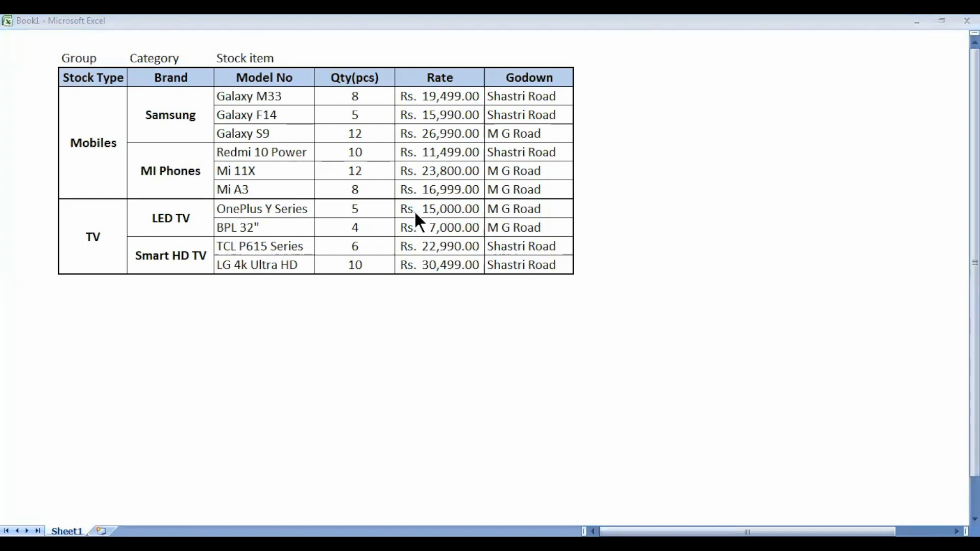
key(alt+Tab)
text(5)
key(Return)
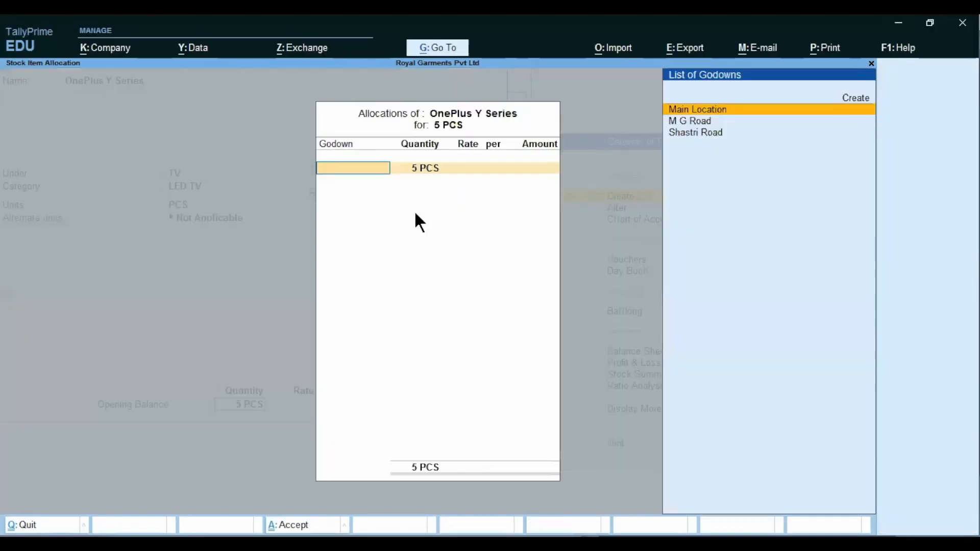
key(Down)
key(Return)
Set OnePlus Y Series' opening rate to 15,000 per PCS and save the stock item.
key(Return)
text(150000)
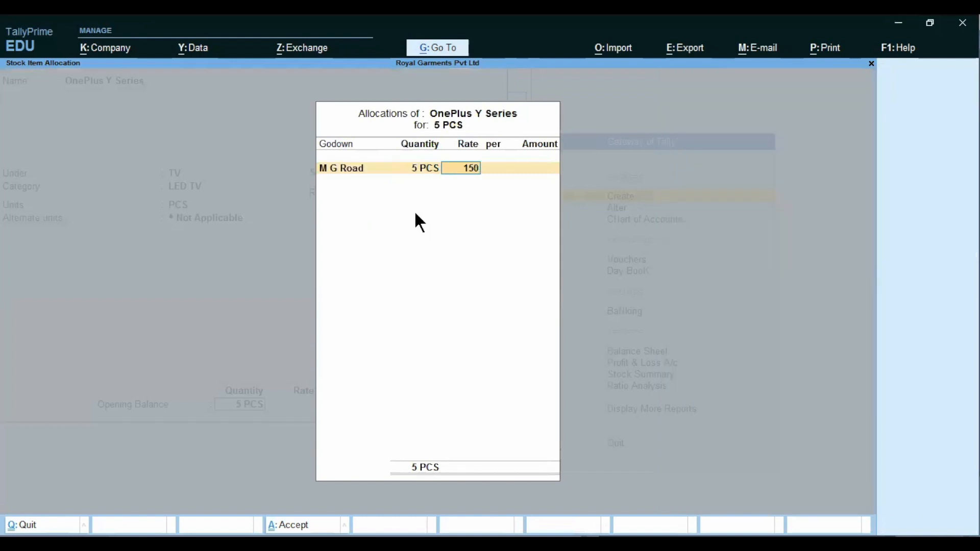
key(BackSpace)
key(Return)
key(Return)
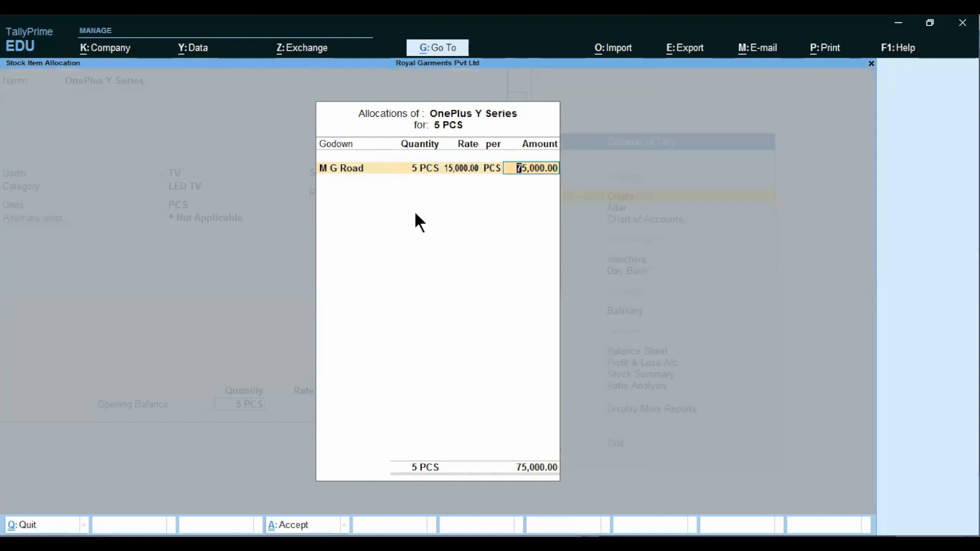
key(Return)
key(Return)
key(Return)
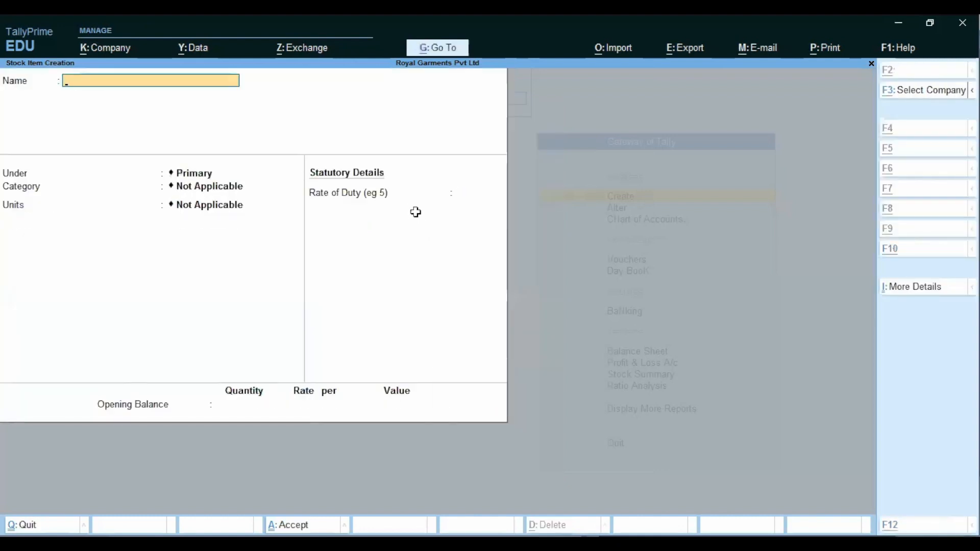
Switch to the Excel stock list and examine the LG 4k Ultra HD row's quantity, rate and godown.
key(alt+Tab)
key(Down)
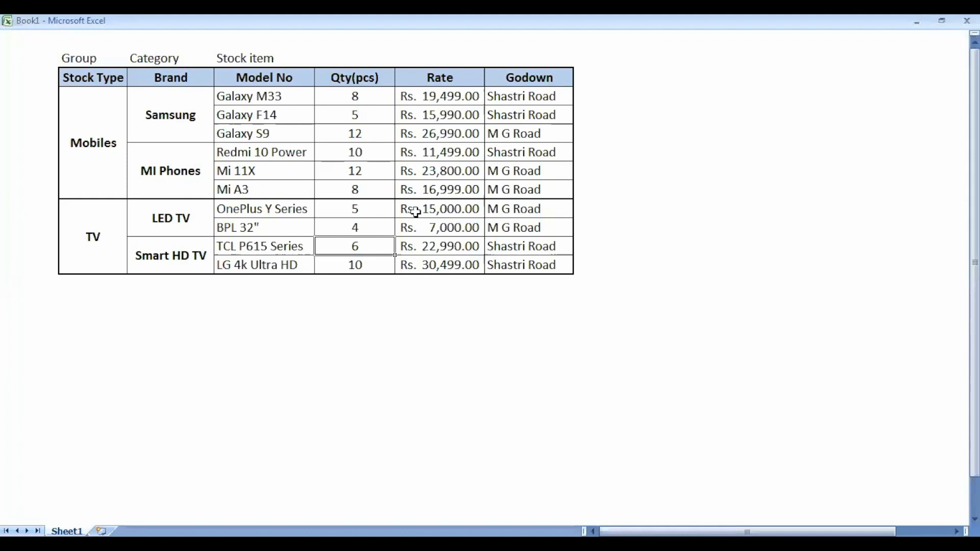
click(256, 265)
drag(256, 265, 500, 274)
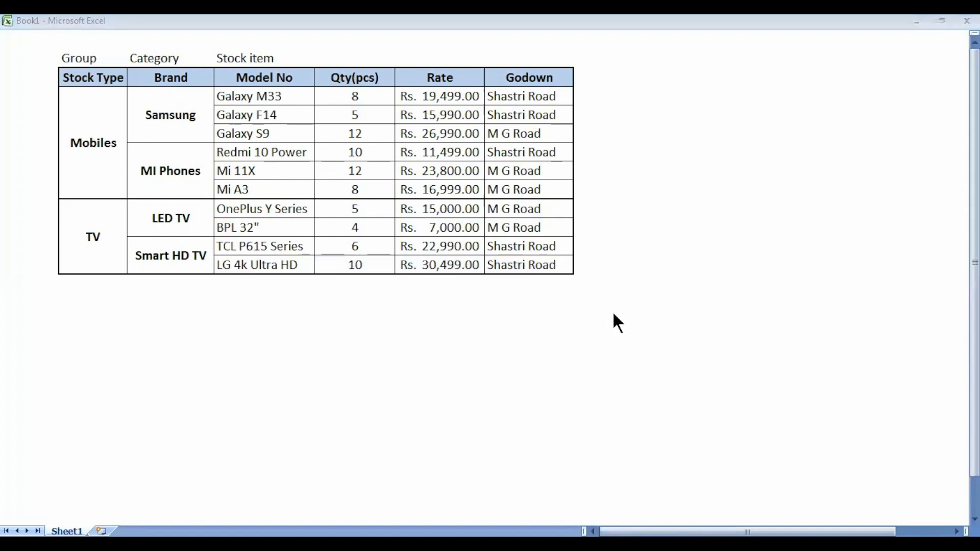
Return to TallyPrime and name the new stock item LG 4K Ultra HD.
key(alt+Tab)
text(LG)
text( 4)
text(K)
text( UI)
text(tra HD)
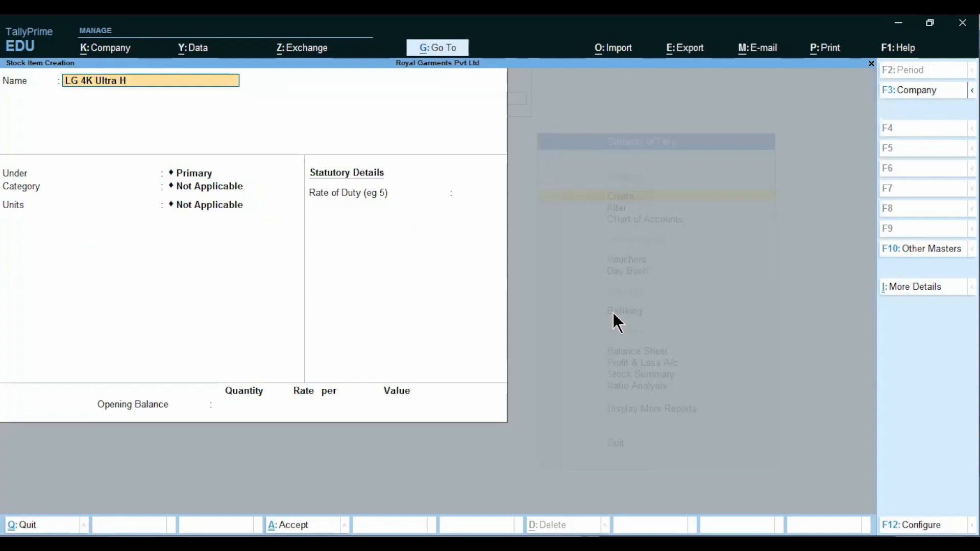
key(Return)
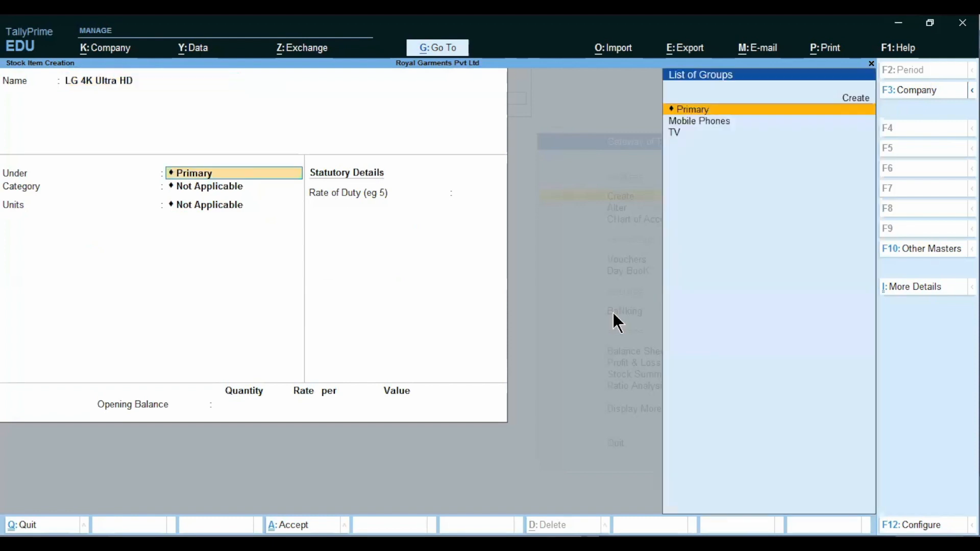
Place LG 4K Ultra HD under the TV group and assign it the Smart HD TV category.
key(Down)
key(Down)
key(Return)
key(Down)
key(Down)
key(Down)
key(Down)
key(Return)
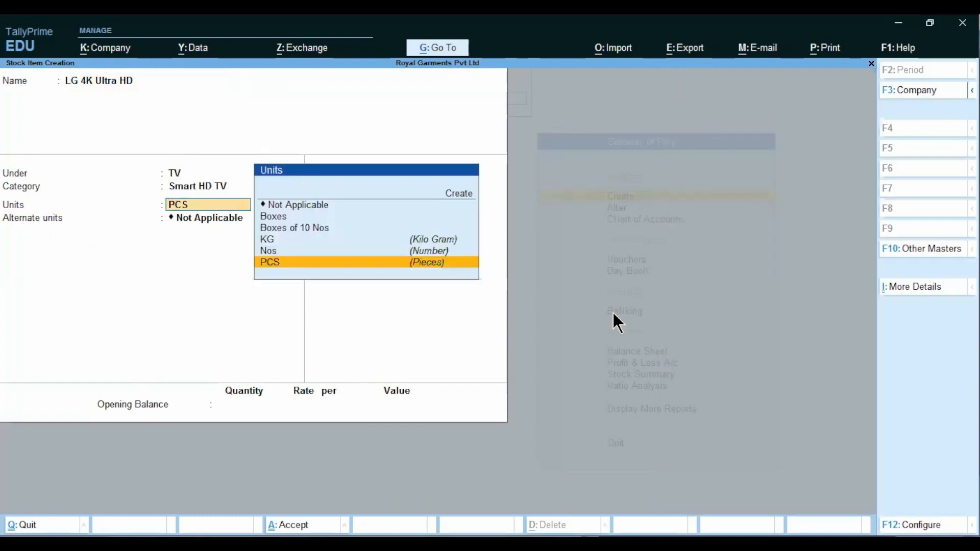
Use PCS as LG 4K Ultra HD's unit, keep alternate units Not Applicable and duty at 0, and proceed to the opening balance.
key(Return)
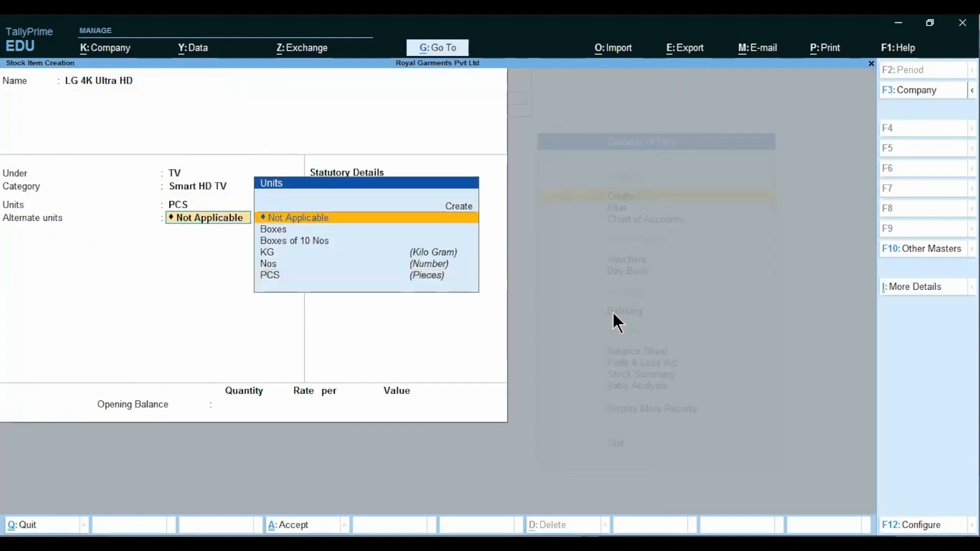
key(Return)
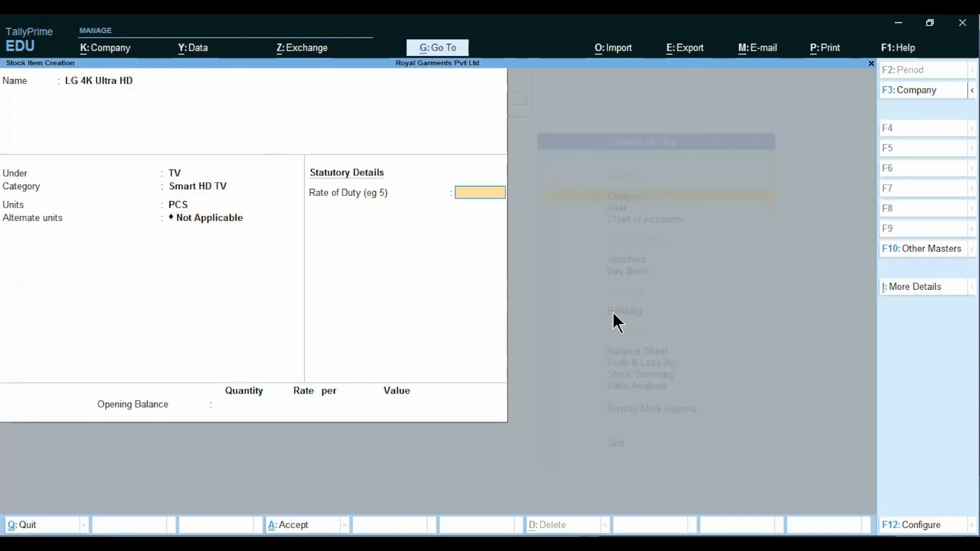
key(Return)
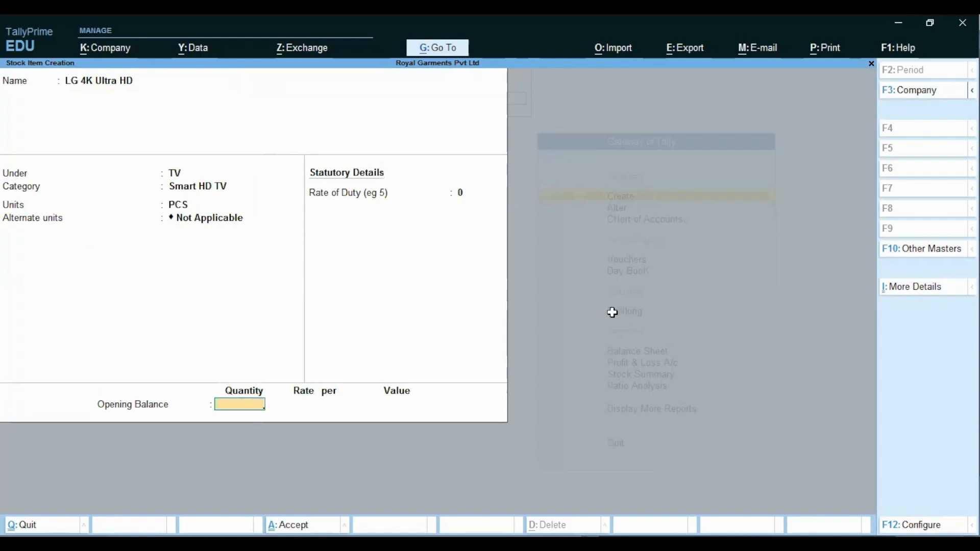
Check the quantity in Excel, then enter 10 PCS as LG 4K Ultra HD's opening quantity and allocate it to the Shastri Road godown.
key(alt+Tab)
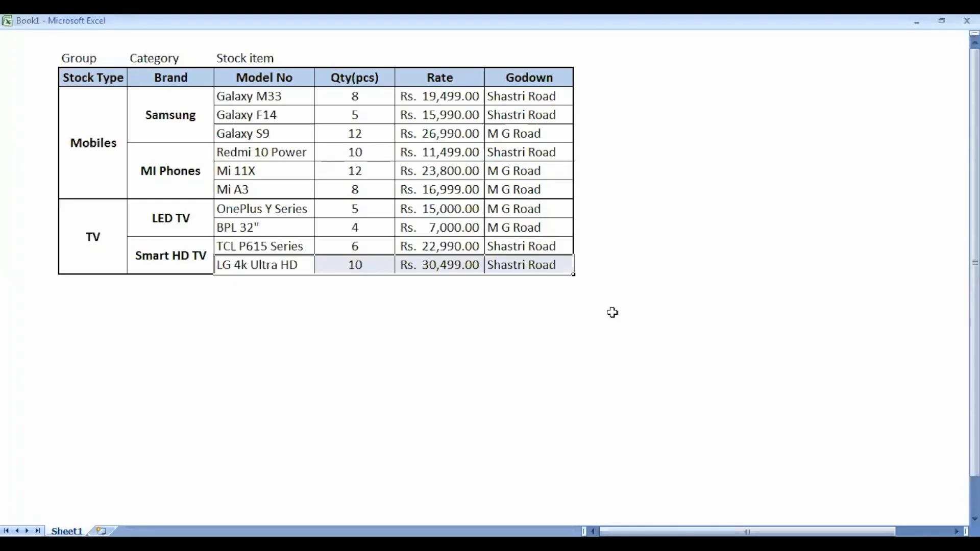
key(alt+Tab)
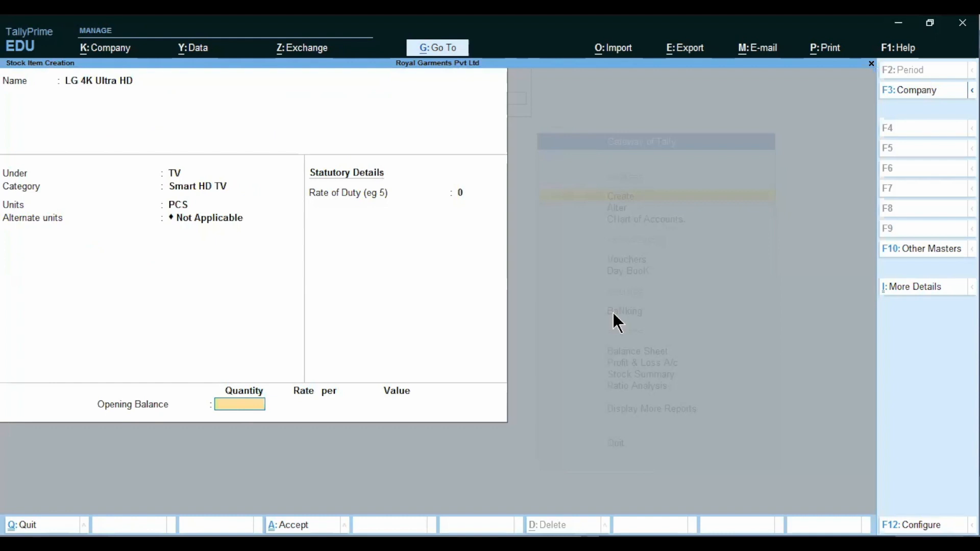
text(0)
key(Return)
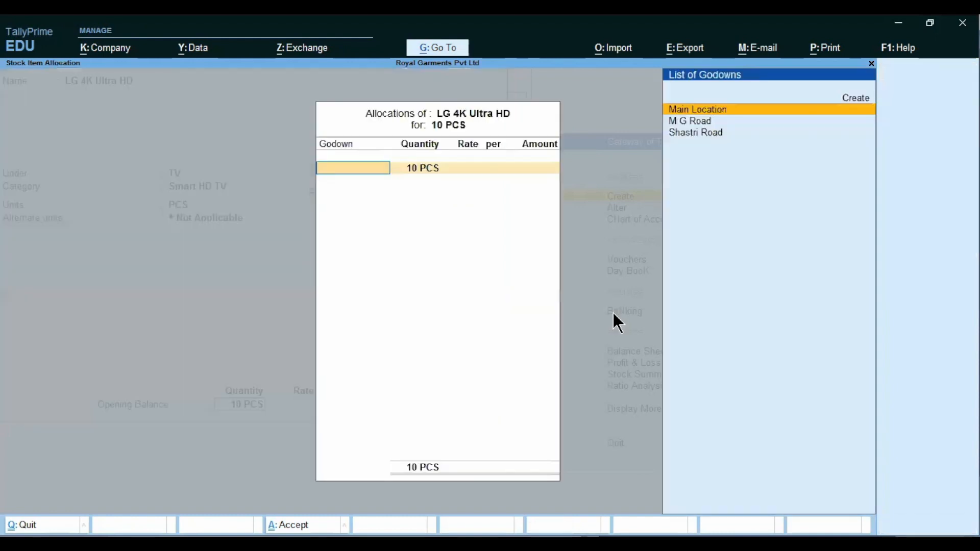
key(Down)
key(Down)
key(Return)
key(Return)
Set LG 4K Ultra HD's opening rate to 30,499 per PCS, checking it against the Excel stock list, and save the stock item.
text(20)
key(BackSpace)
key(BackSpace)
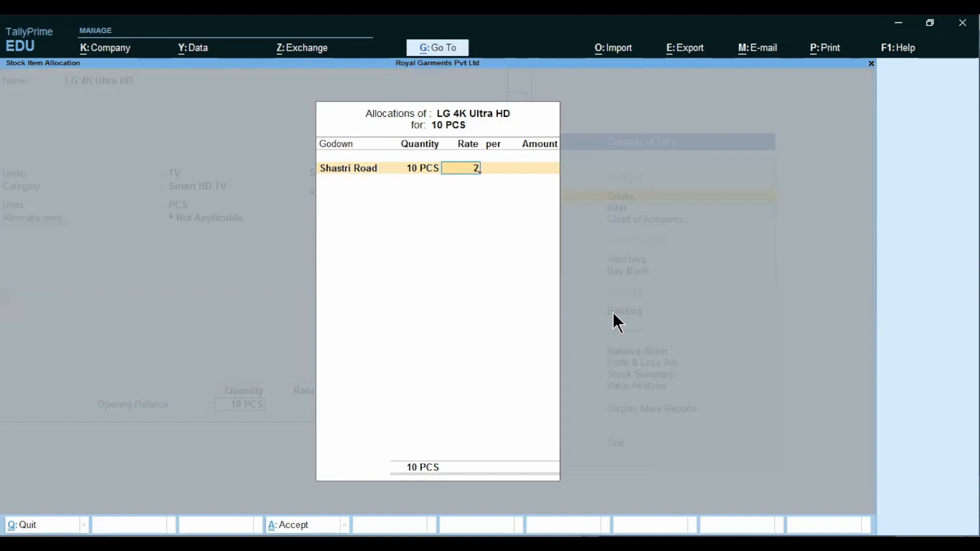
text(30499)
key(alt+Tab)
key(alt+Tab)
key(Return)
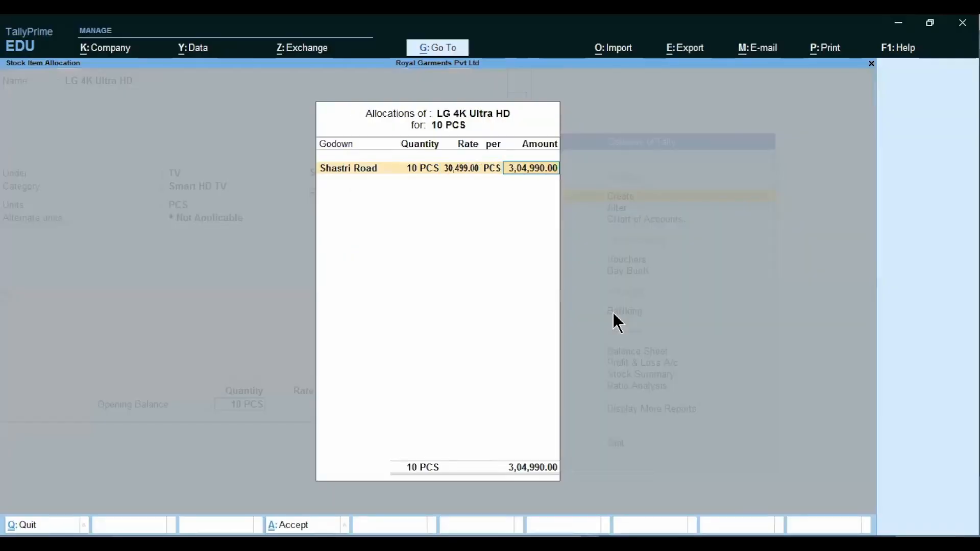
key(Return)
key(Return)
key(Return)
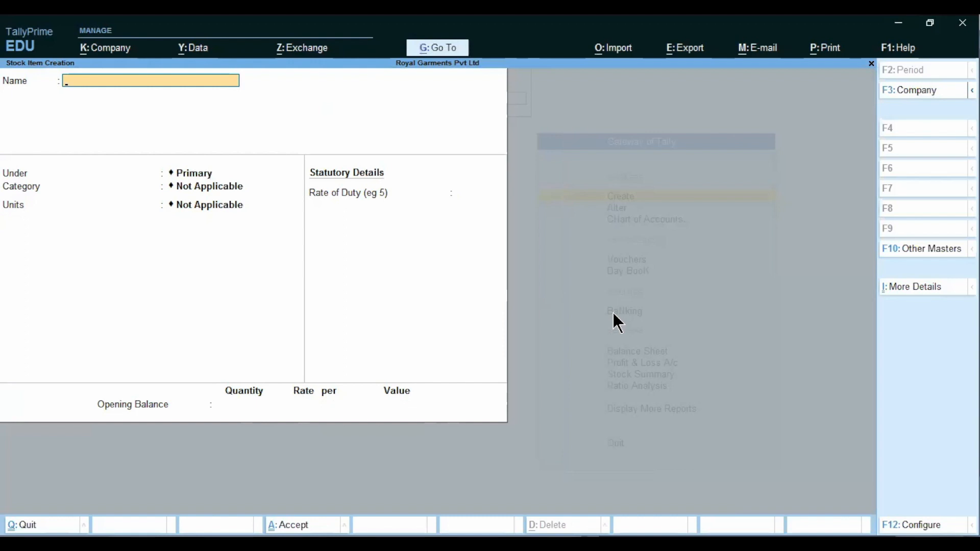
Leave stock item creation and bring up the list of existing stock items for alteration.
key(Escape)
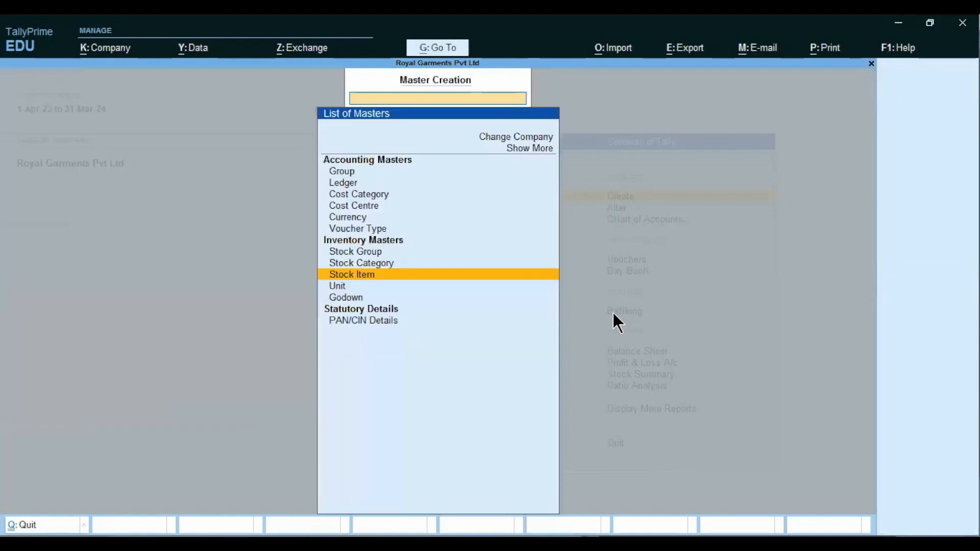
key(Escape)
key(Down)
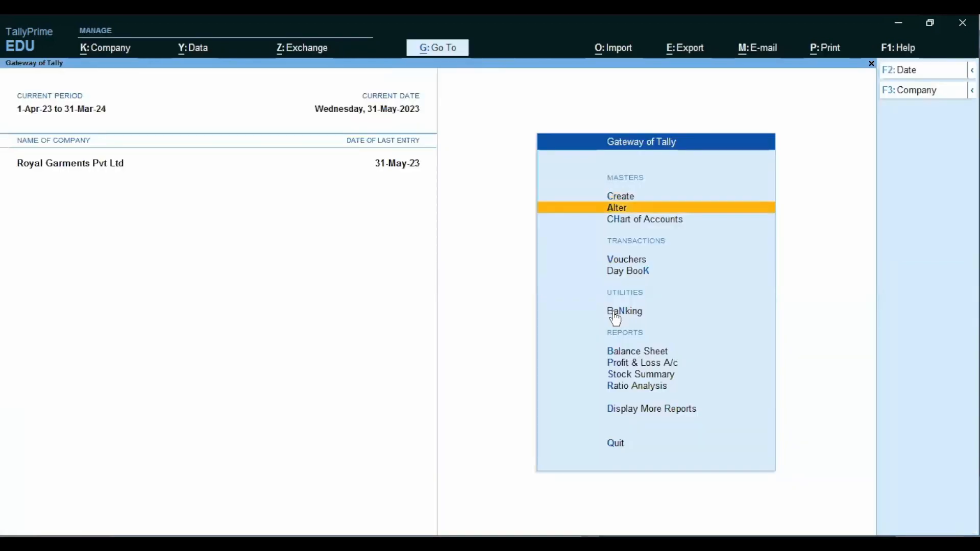
key(Return)
key(Down)
key(Down)
key(Down)
key(Down)
key(Down)
key(Down)
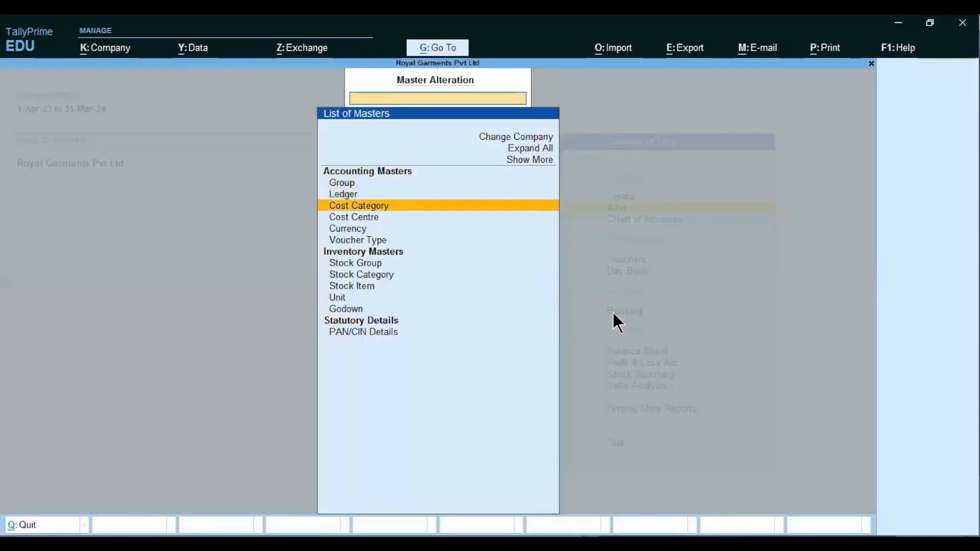
key(Down)
key(Down)
key(Return)
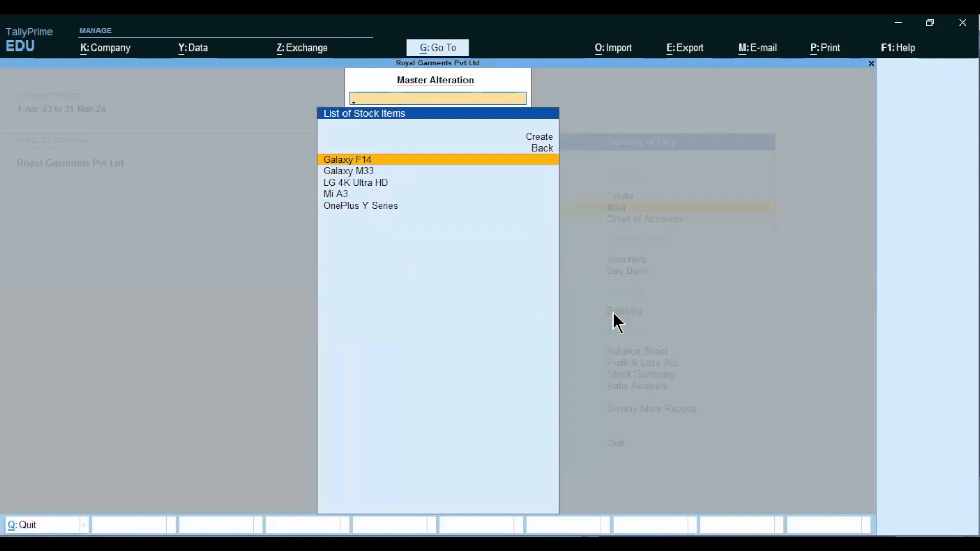
Open Galaxy F14 for alteration to review its details, and return to the Gateway of Tally without changing it.
key(Return)
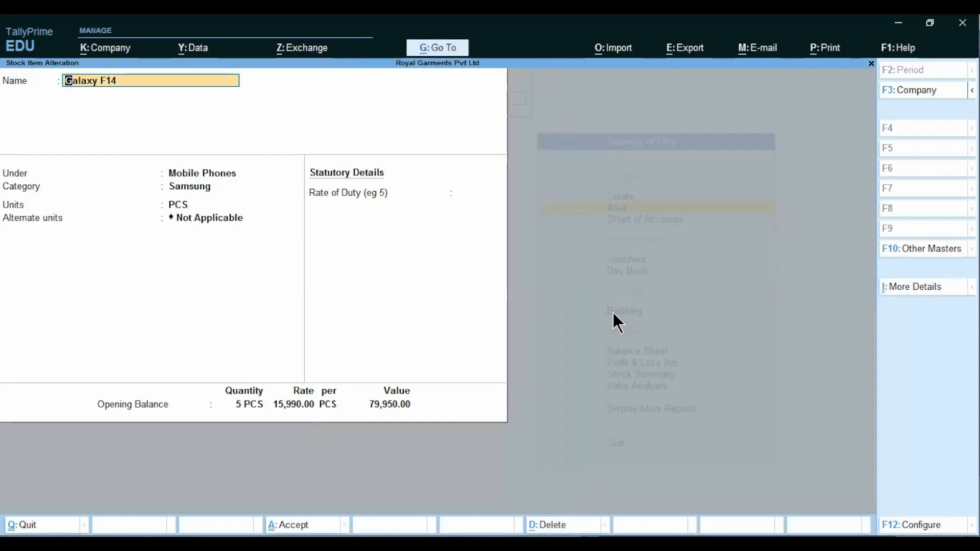
key(BackSpace)
key(Escape)
key(Escape)
key(Escape)
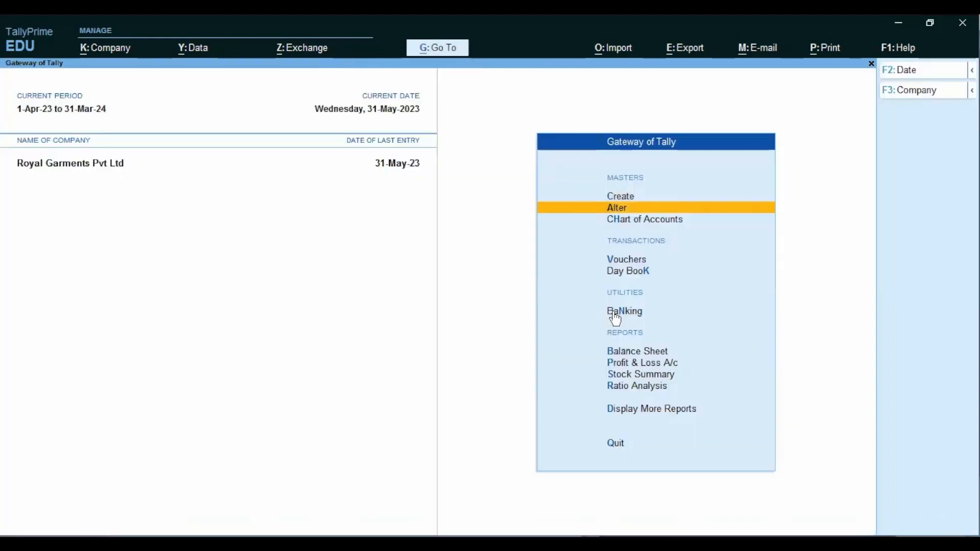
Review the stock list in Excel and the Stock Report slide in the presentation, and switch back to TallyPrime.
key(alt+Tab)
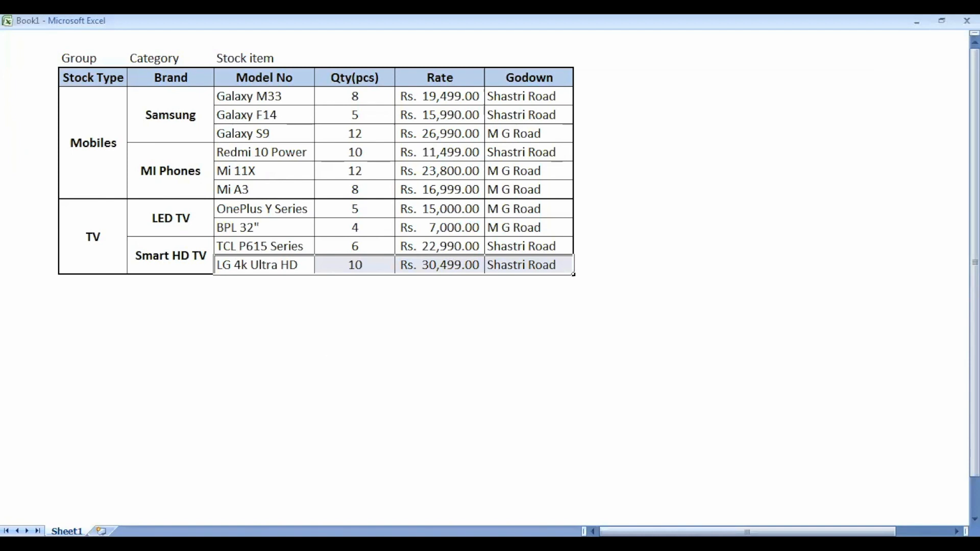
key(alt+Tab)
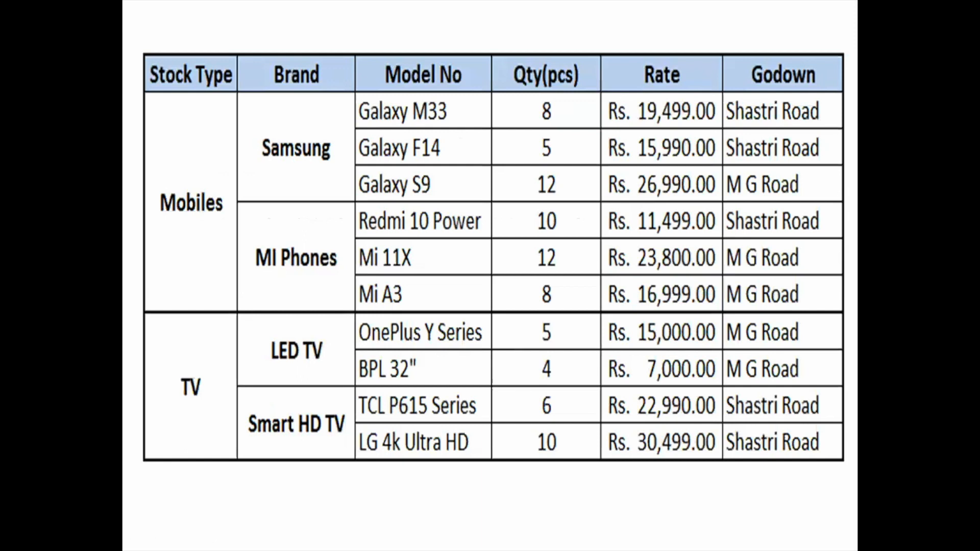
key(Right)
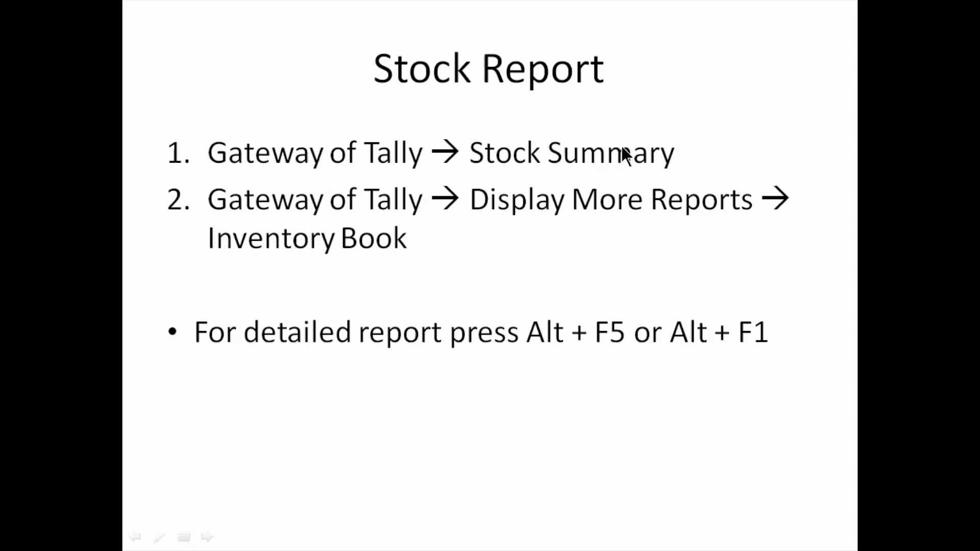
key(alt+Tab)
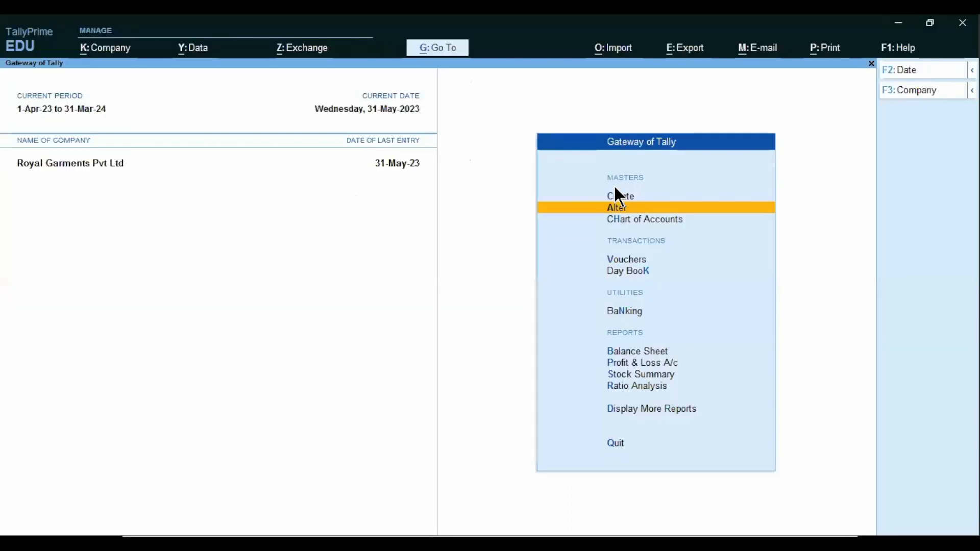
Open the Stock Summary report to examine the closing quantity, rate and value of each stock group.
key(Down)
key(Down)
key(Down)
key(Down)
key(Down)
key(Down)
key(Down)
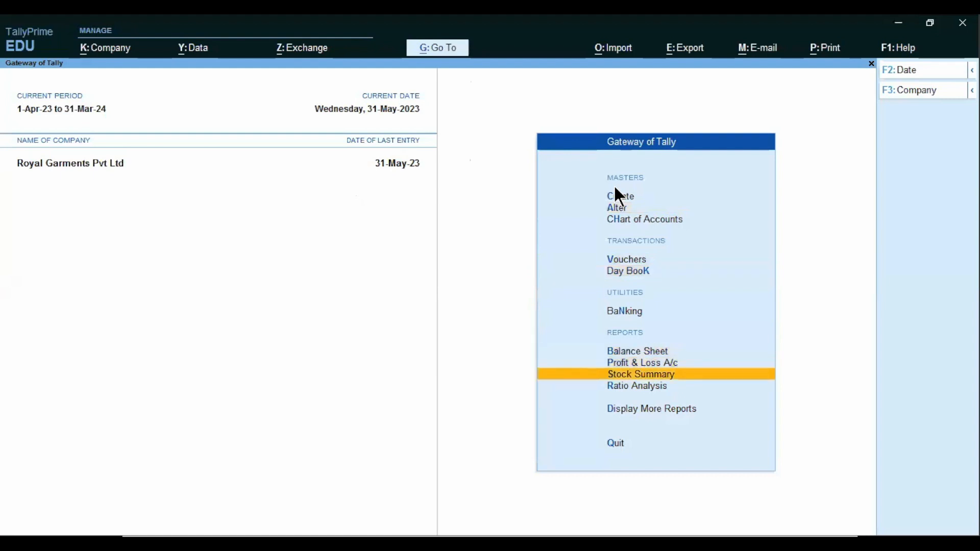
key(Return)
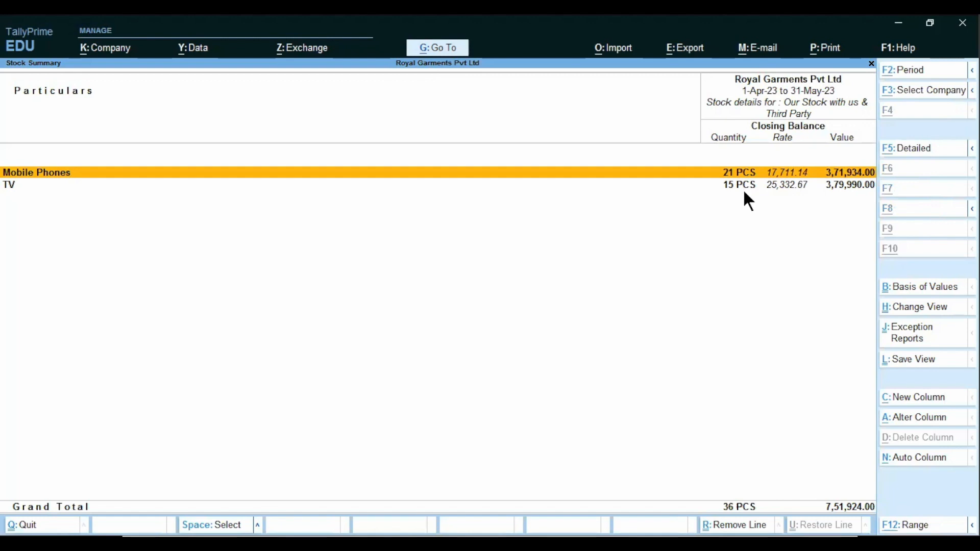
Check the detailed-report instructions on the Stock Report slide and expand the Stock Summary to show the items in each group.
key(alt+Tab)
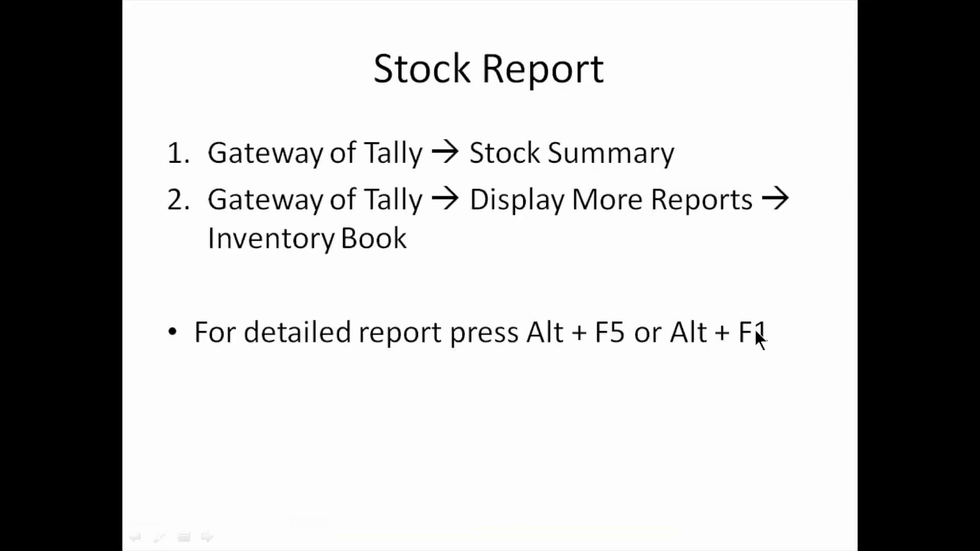
key(alt+Tab)
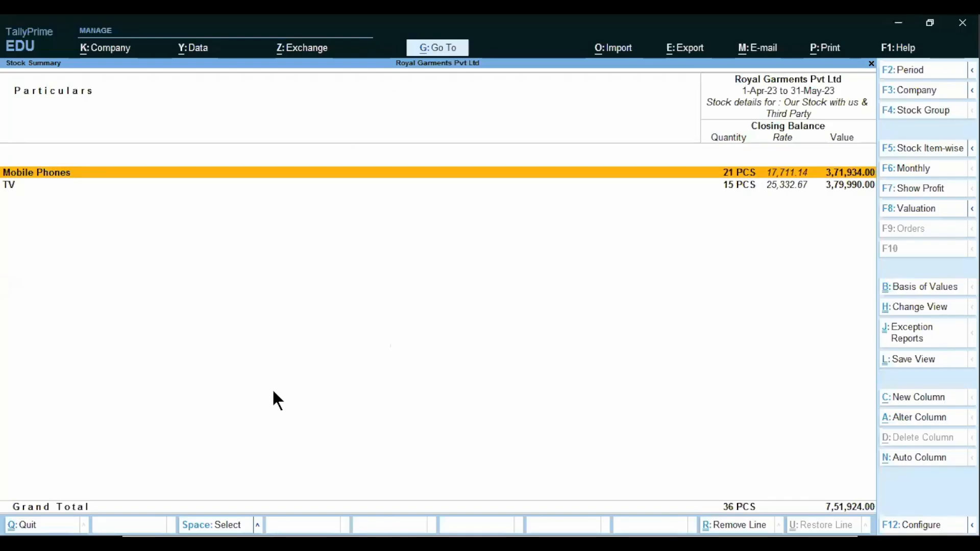
key(alt)
key(alt+F5)
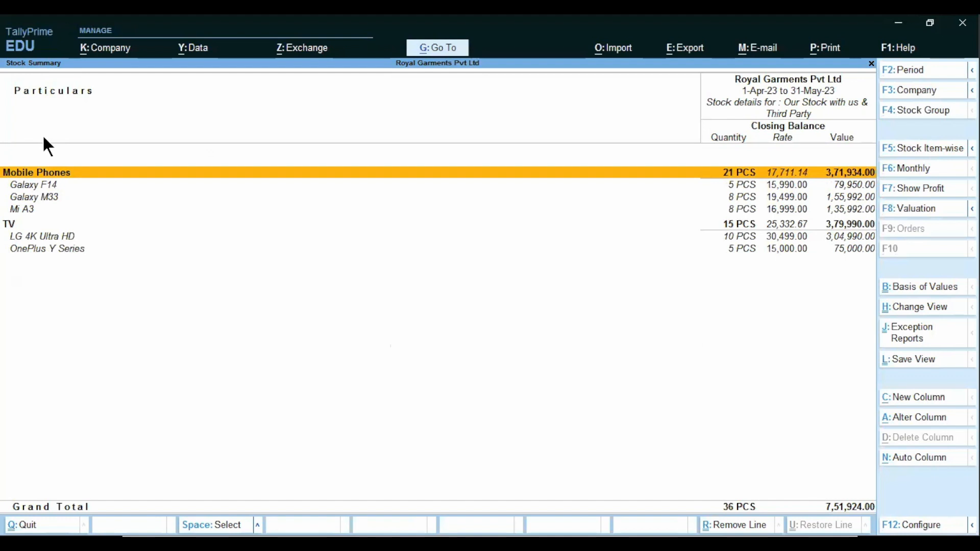
Examine the individual items under Mobile Phones and TV and the grand total in the detailed Stock Summary, and close the report.
key(Down)
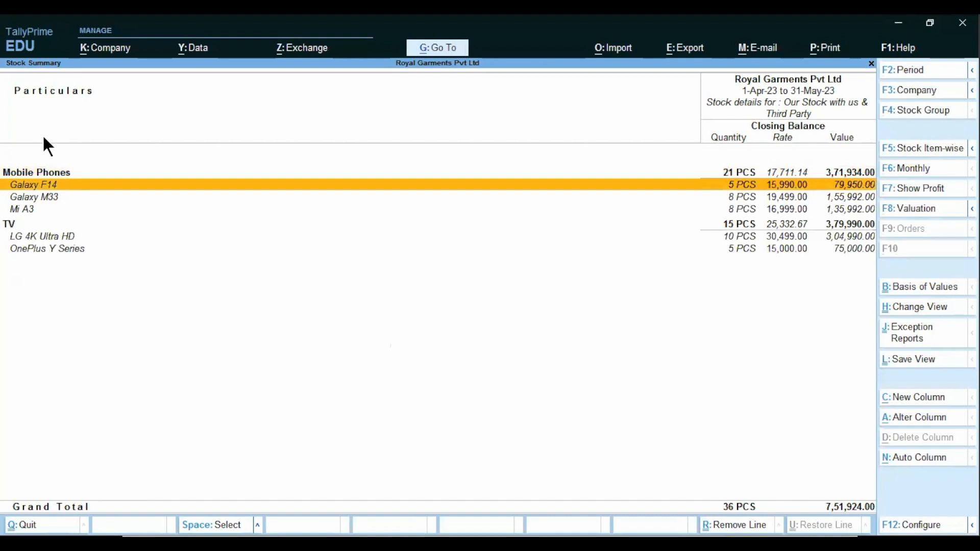
key(Down)
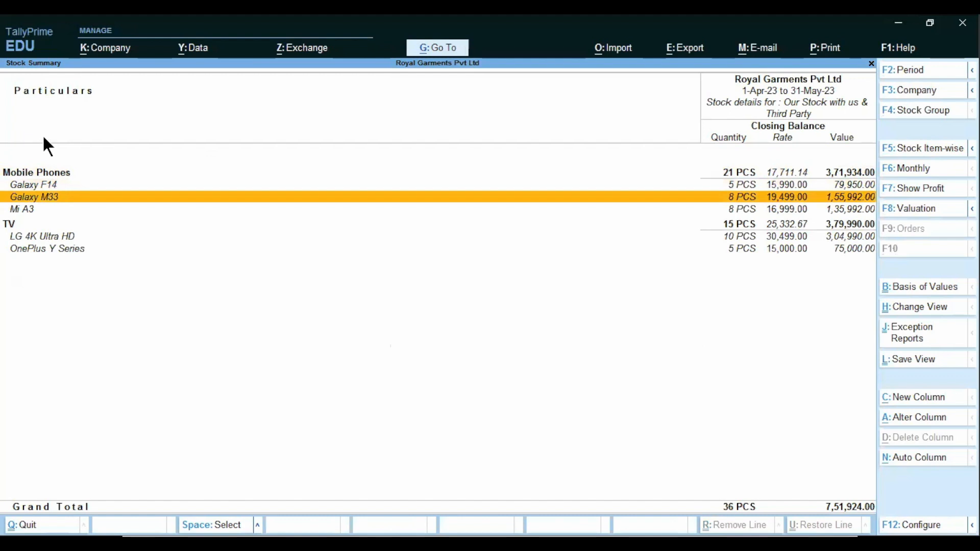
key(Down)
key(Down)
key(Down)
key(Up)
key(Up)
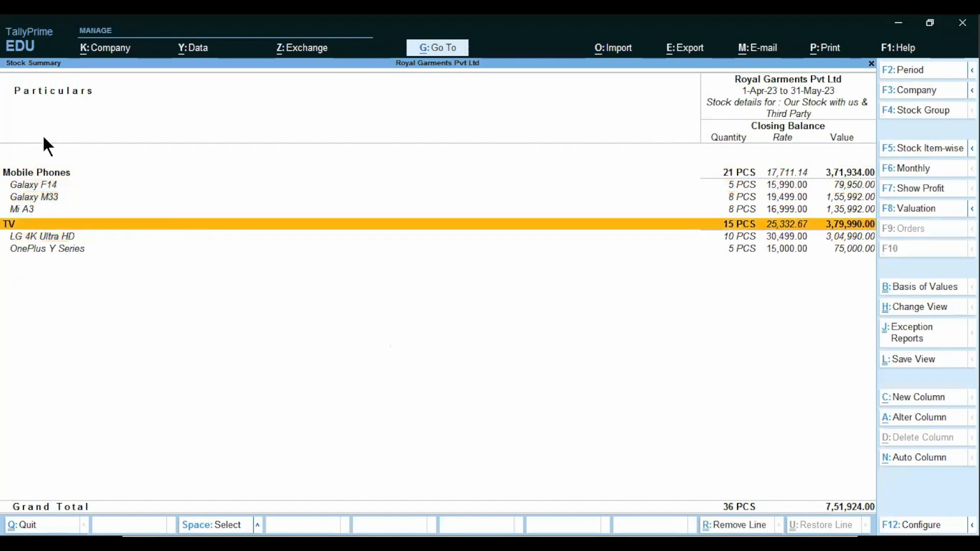
key(Up)
key(Up)
key(Up)
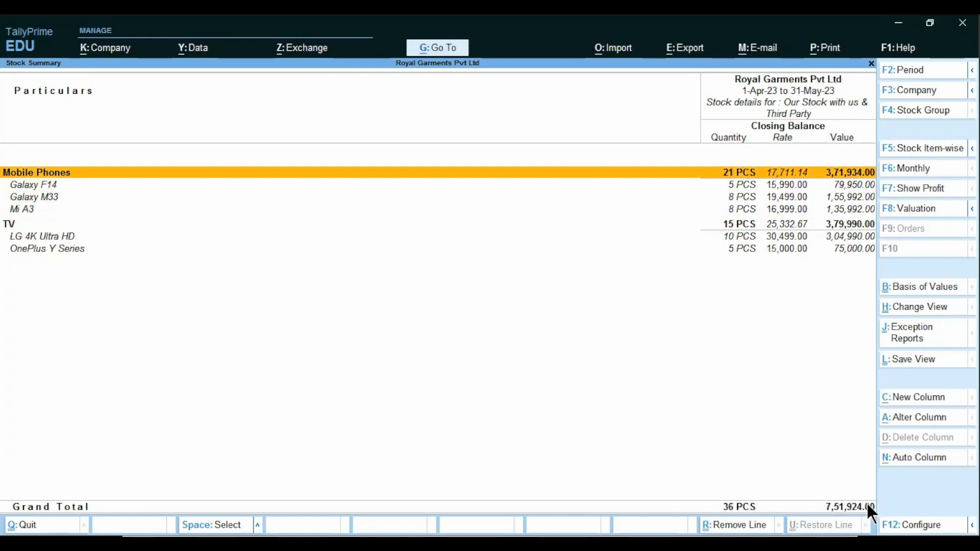
key(Escape)
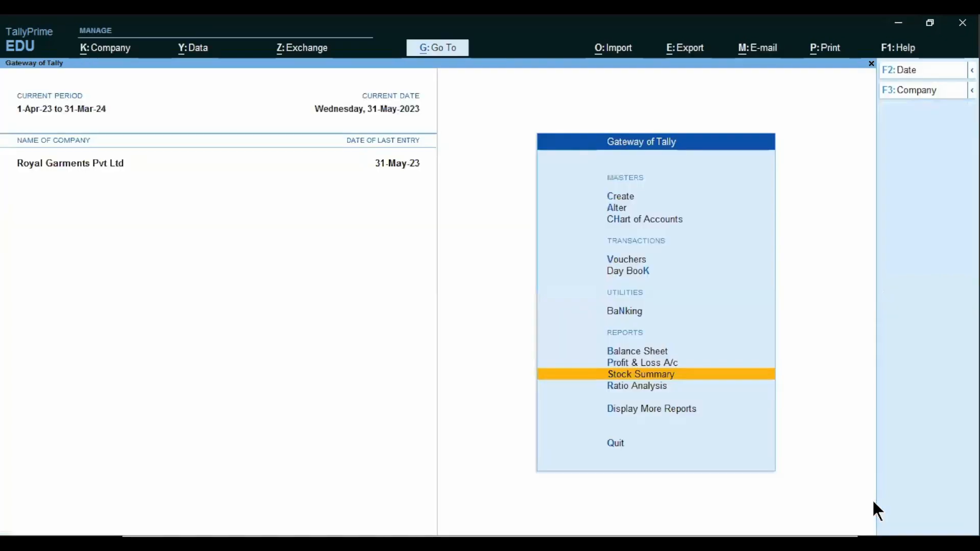
Open the Balance Sheet, drill down through Current Assets to Closing Stock to check its value, and return to the Gateway of Tally.
key(Up)
key(Up)
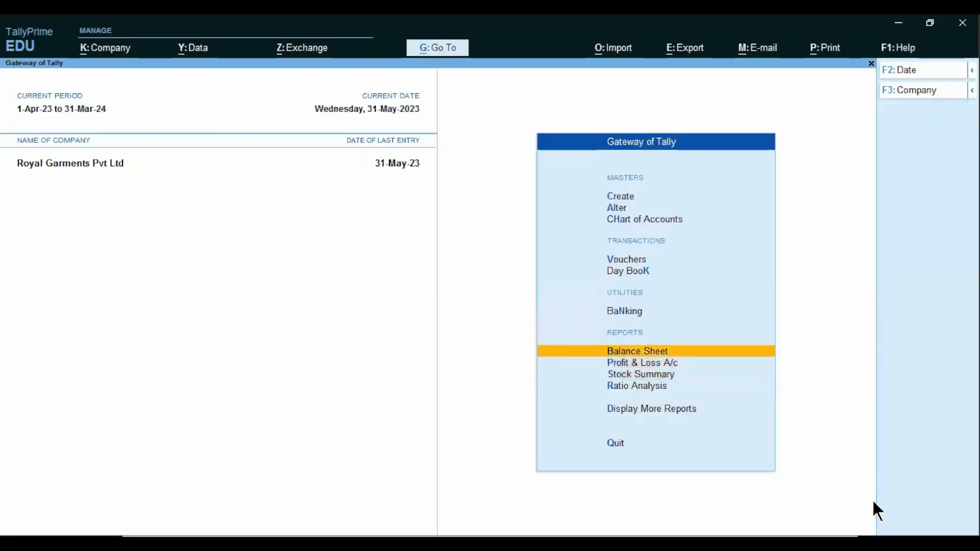
key(Return)
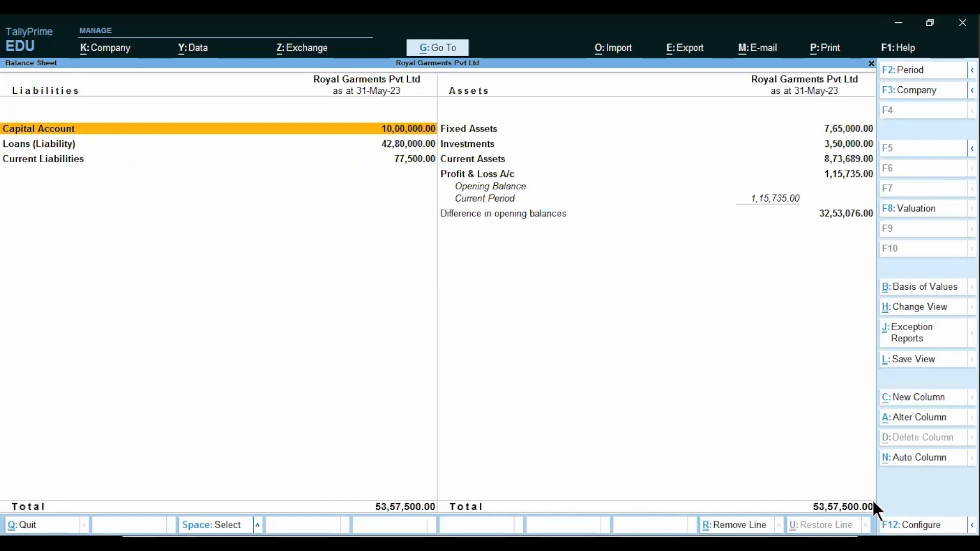
key(Right)
key(Down)
key(Down)
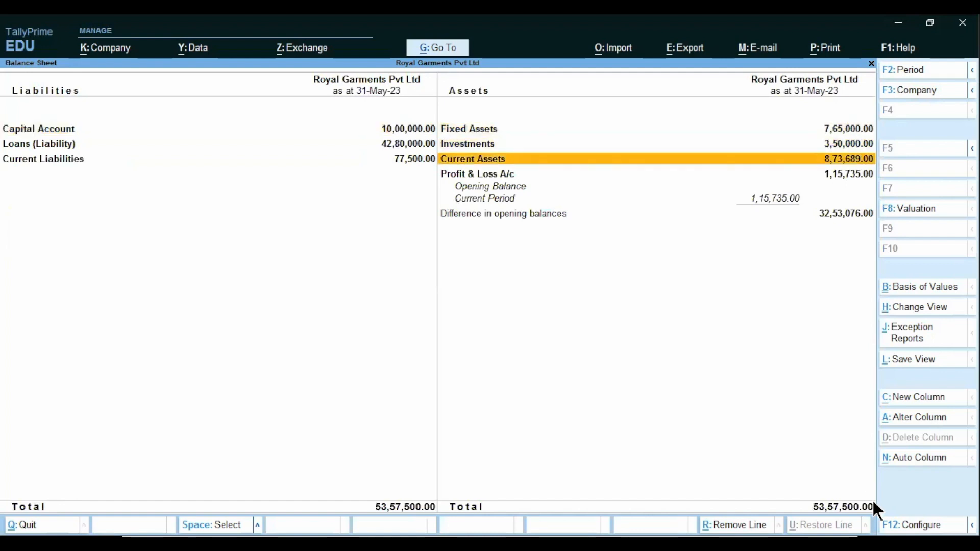
key(Return)
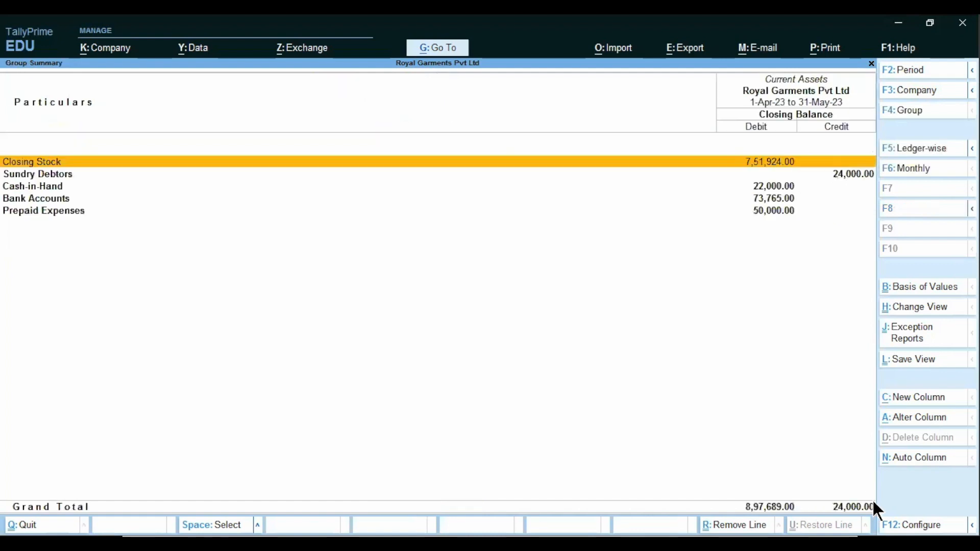
key(Return)
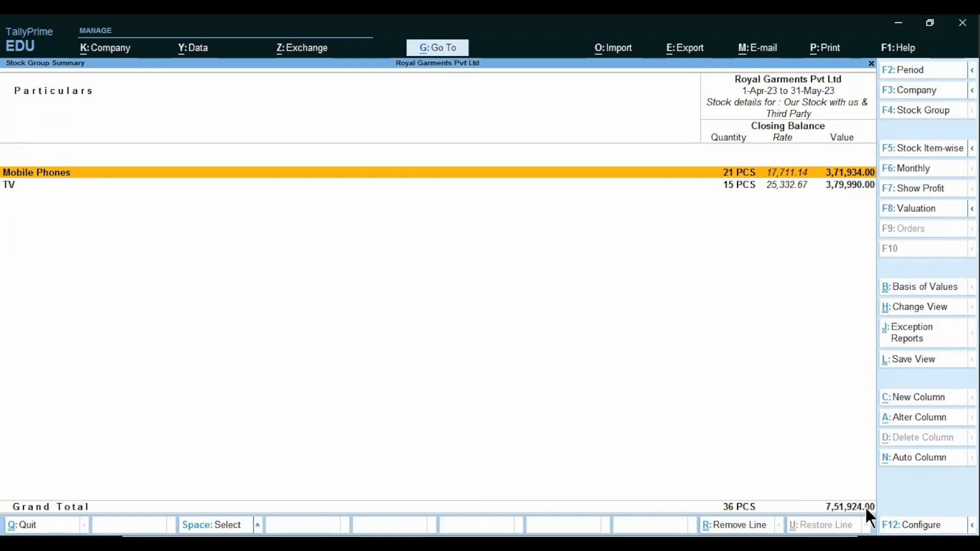
key(Escape)
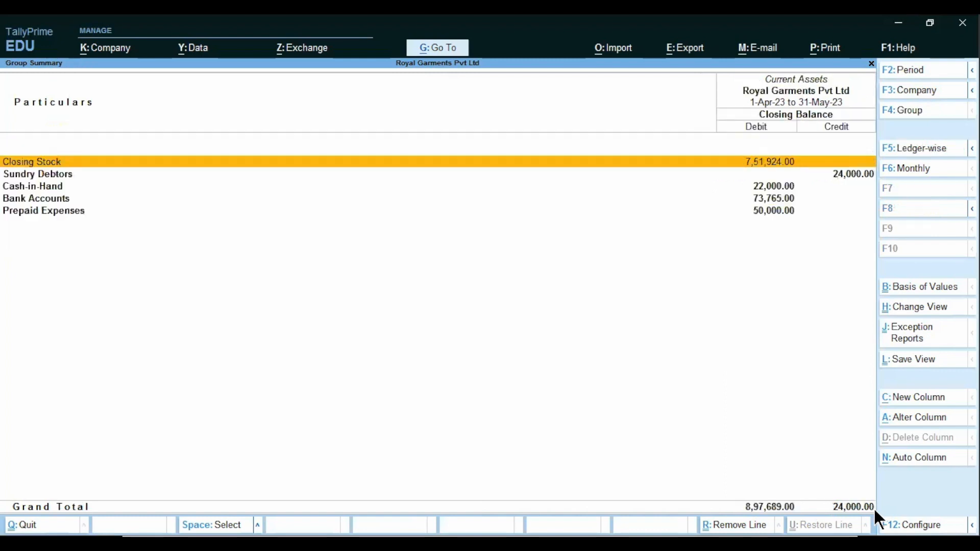
key(Escape)
key(Escape)
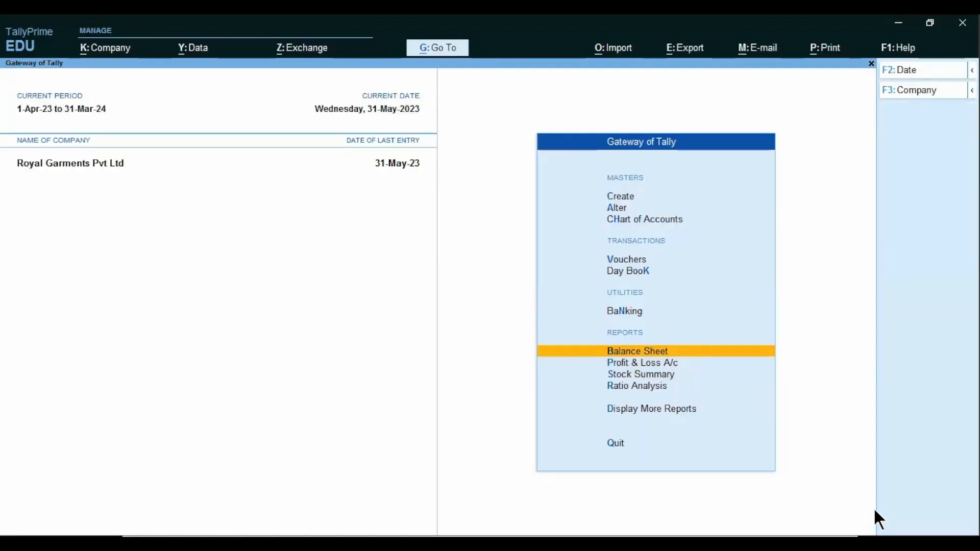
Open Inventory Books under Display More Reports.
key(Down)
key(Down)
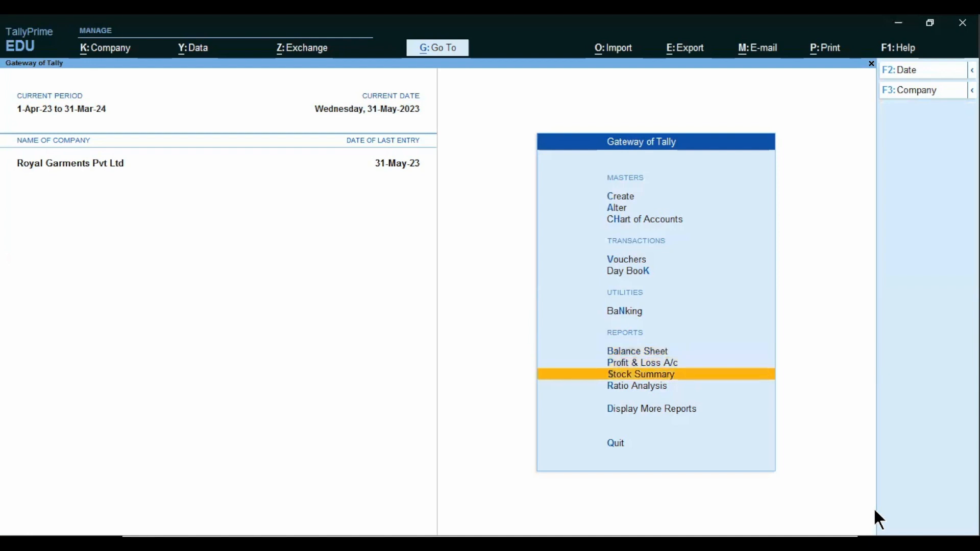
key(Down)
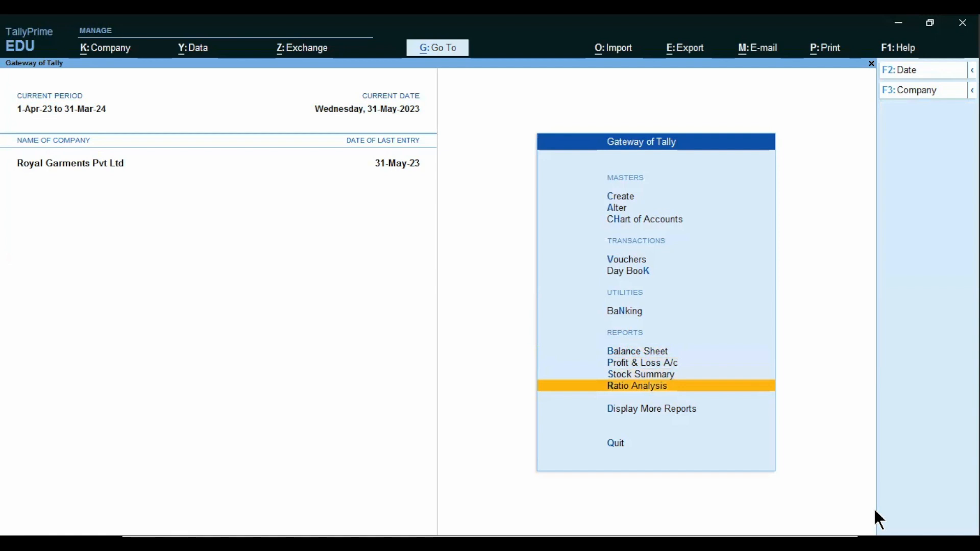
key(Down)
key(Return)
key(Down)
key(Down)
key(Down)
key(Down)
key(Down)
key(Down)
key(Down)
key(Up)
key(Return)
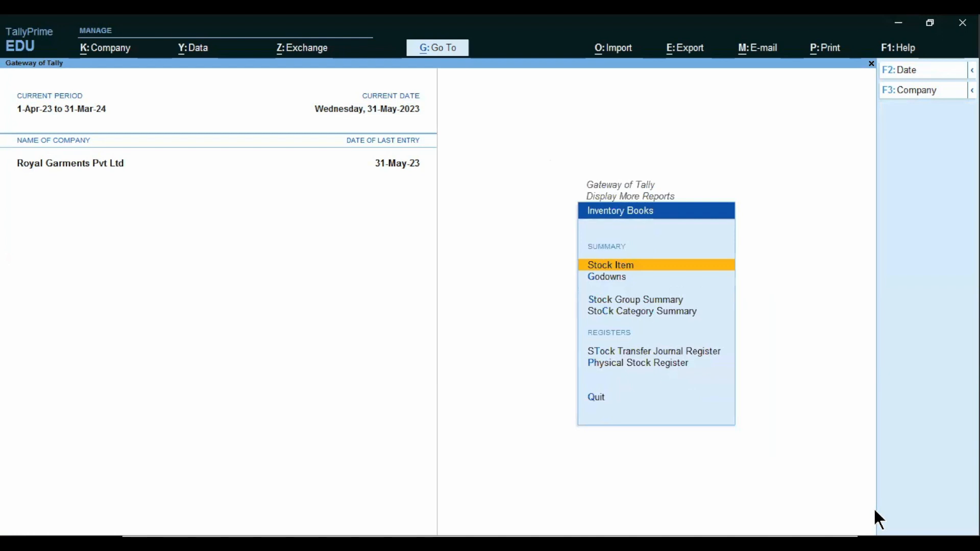
Look over the available inventory books and open the Stock Item monthly summary for Mi A3.
key(Down)
key(Down)
key(Down)
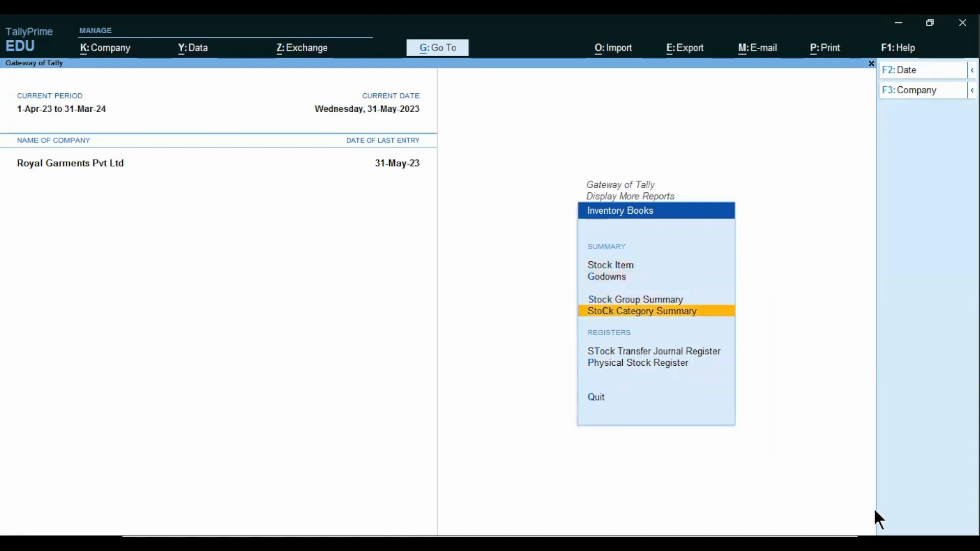
key(Up)
key(Up)
key(Up)
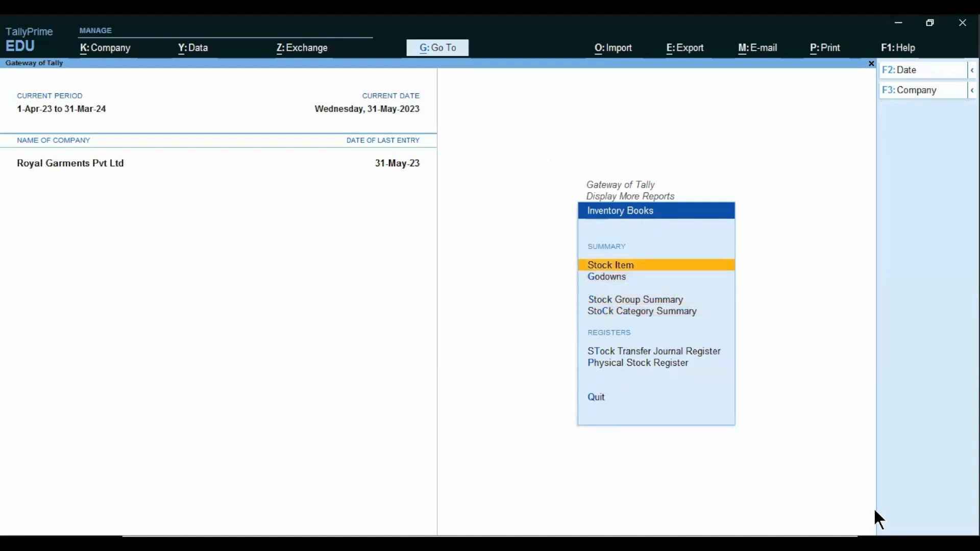
key(Return)
key(Down)
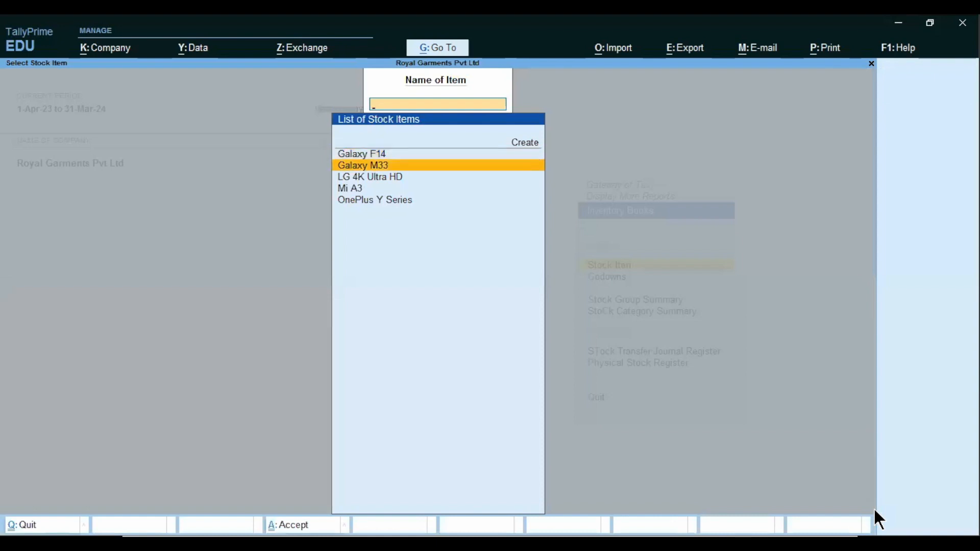
key(Down)
key(Down)
key(Down)
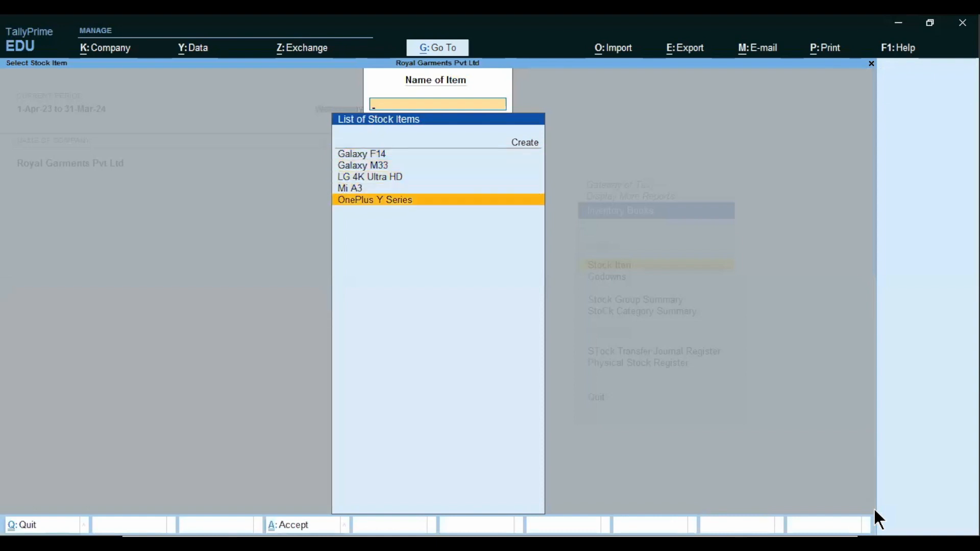
key(Up)
key(Return)
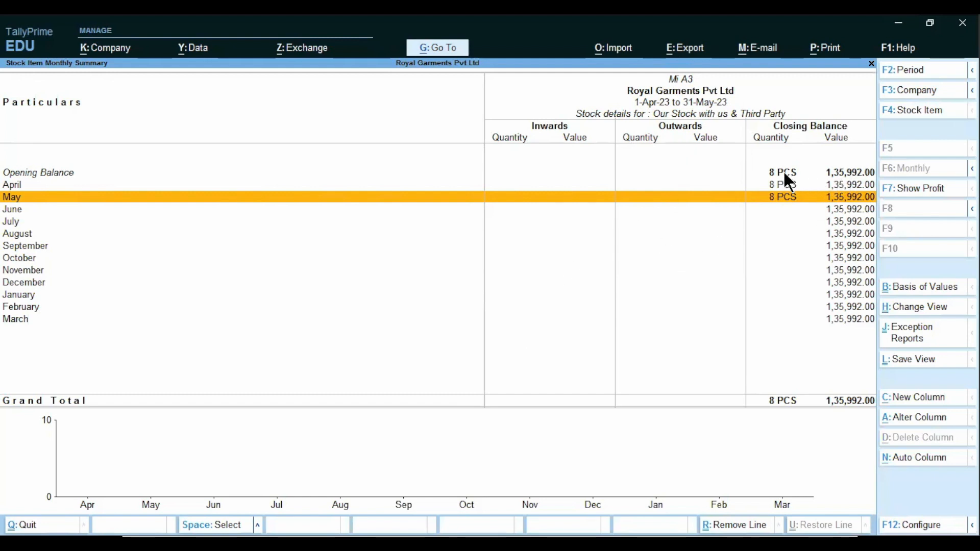
Close the Mi A3 monthly summary and open the Godown Summary for M G Road from Inventory Books.
key(F4)
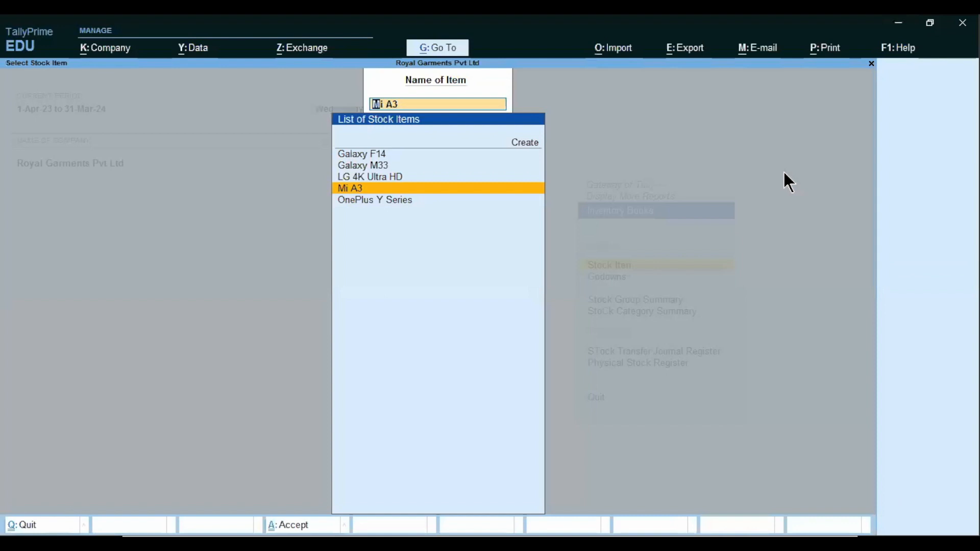
key(Escape)
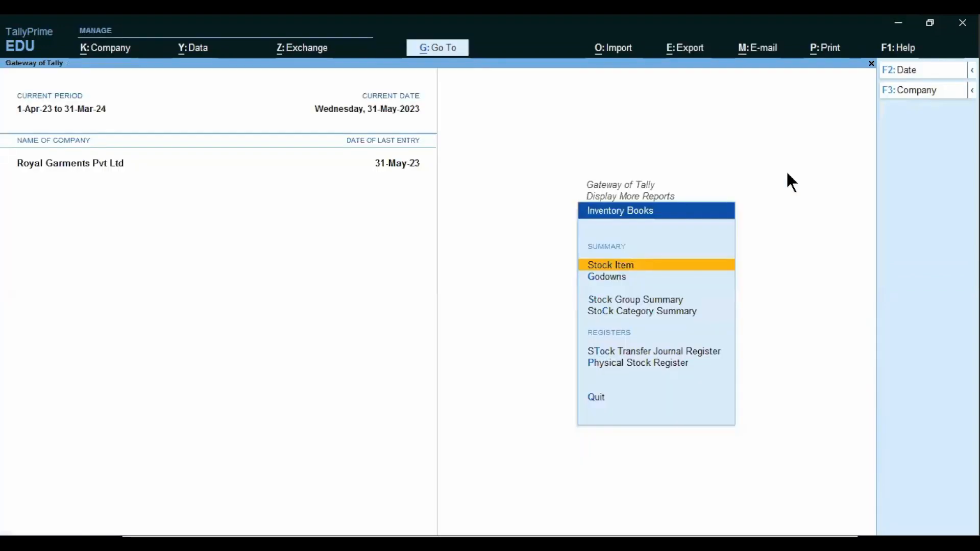
key(Down)
key(Return)
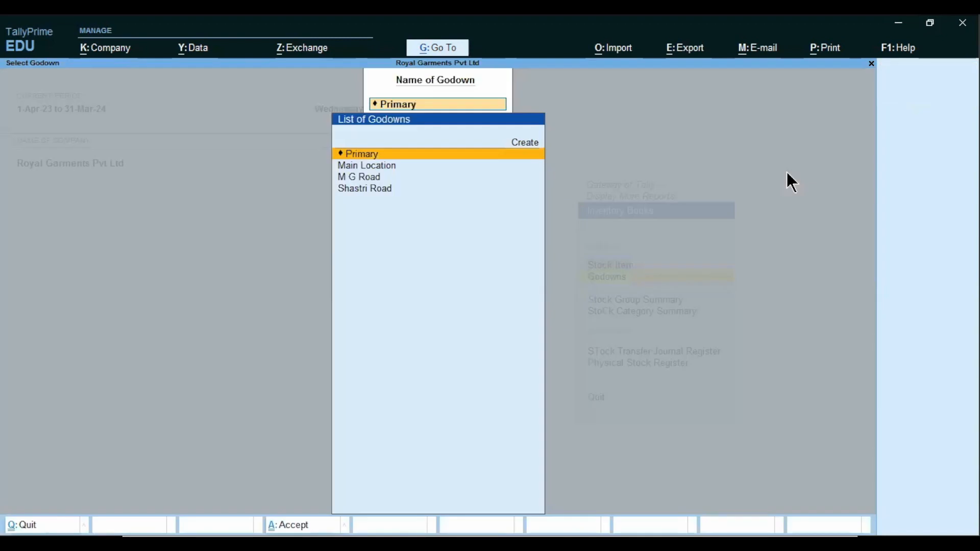
key(Down)
key(Down)
key(Return)
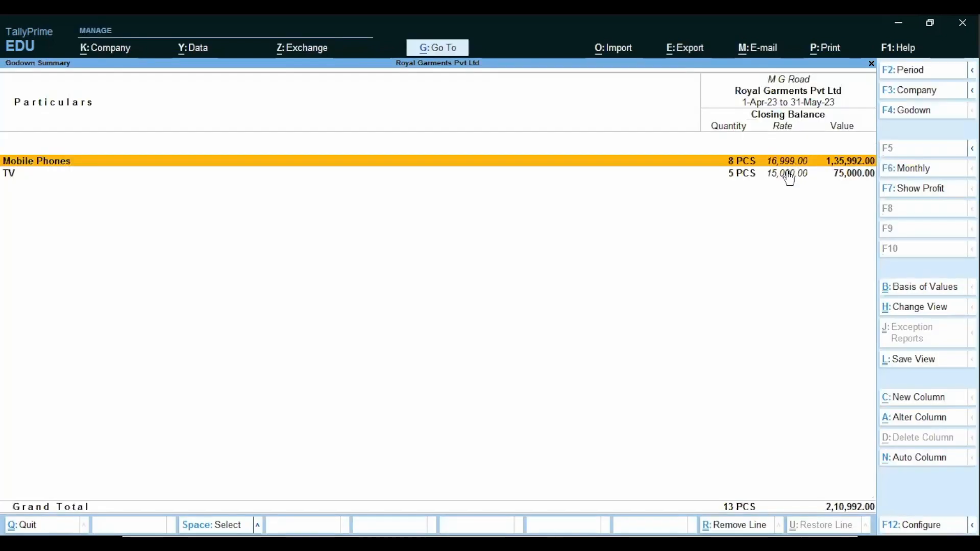
Drill down into Mobile Phones in the M G Road Godown Summary and return to the group list.
key(Down)
key(Up)
click(787, 166)
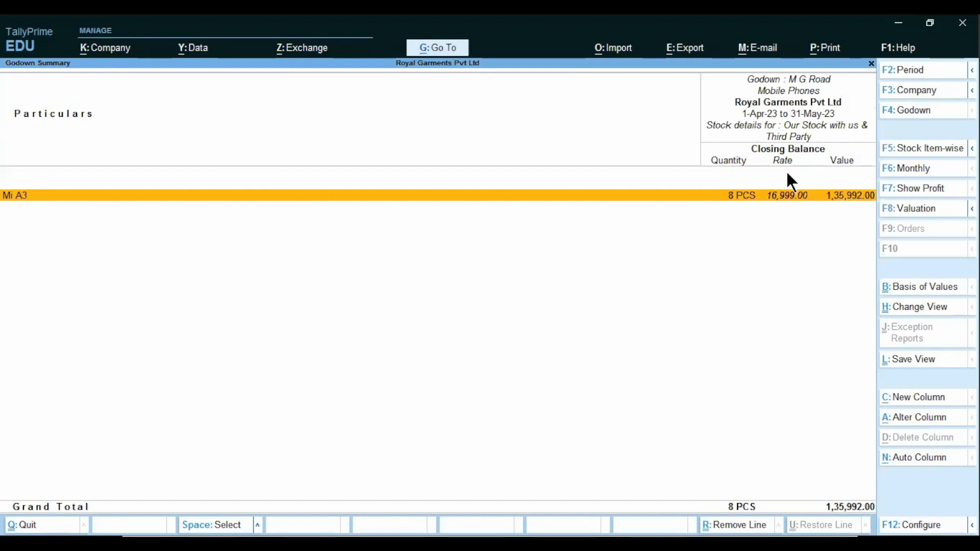
key(Escape)
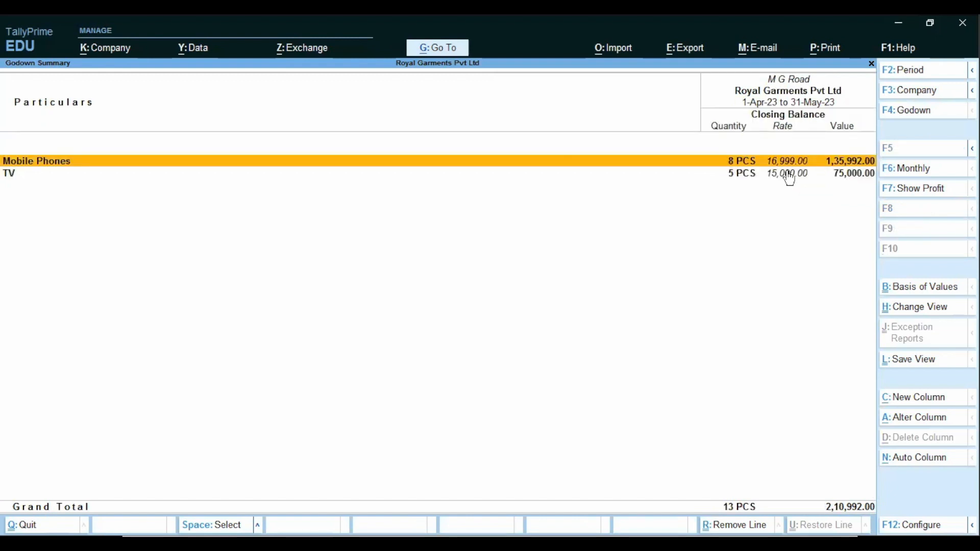
Show the M G Road Godown Summary in detailed mode to check its items, and return to Inventory Books.
key(alt)
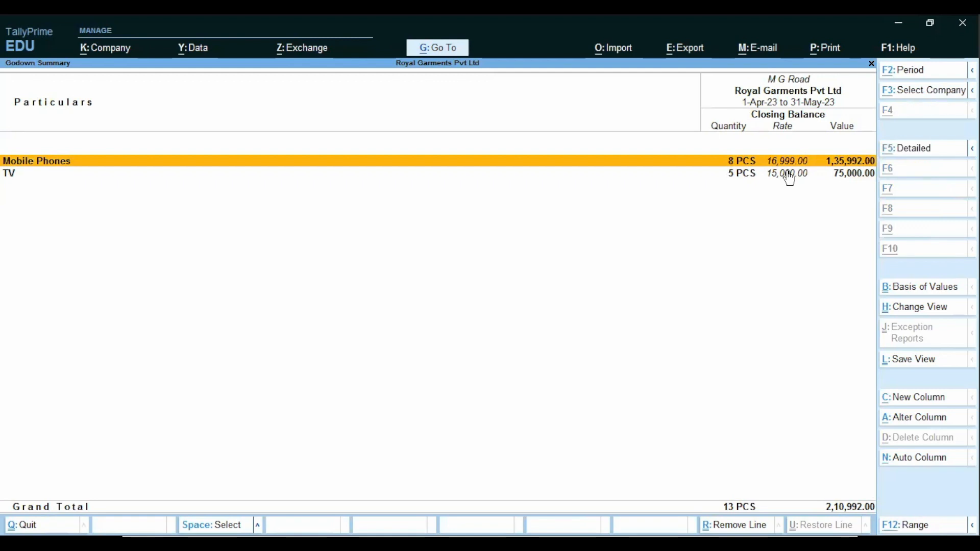
key(alt+F5)
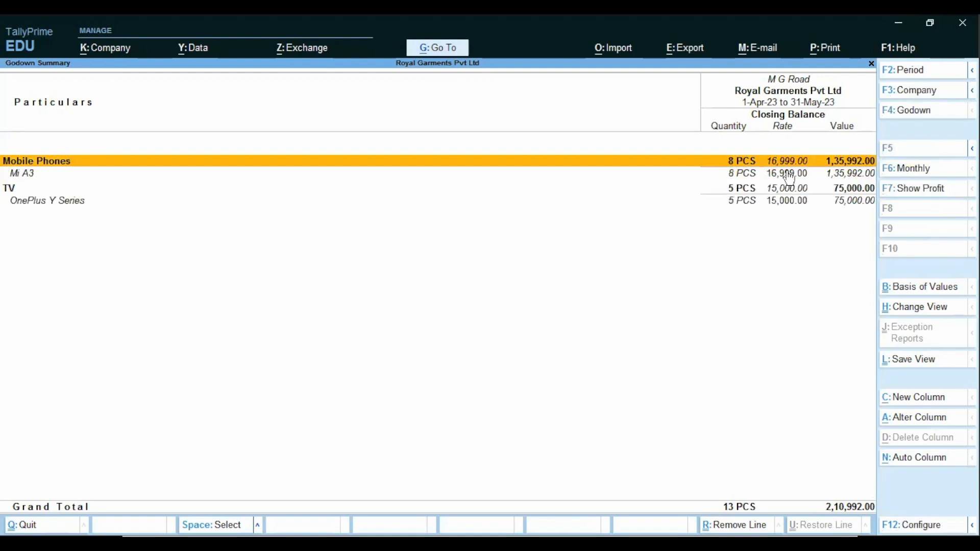
key(Escape)
key(Escape)
key(Escape)
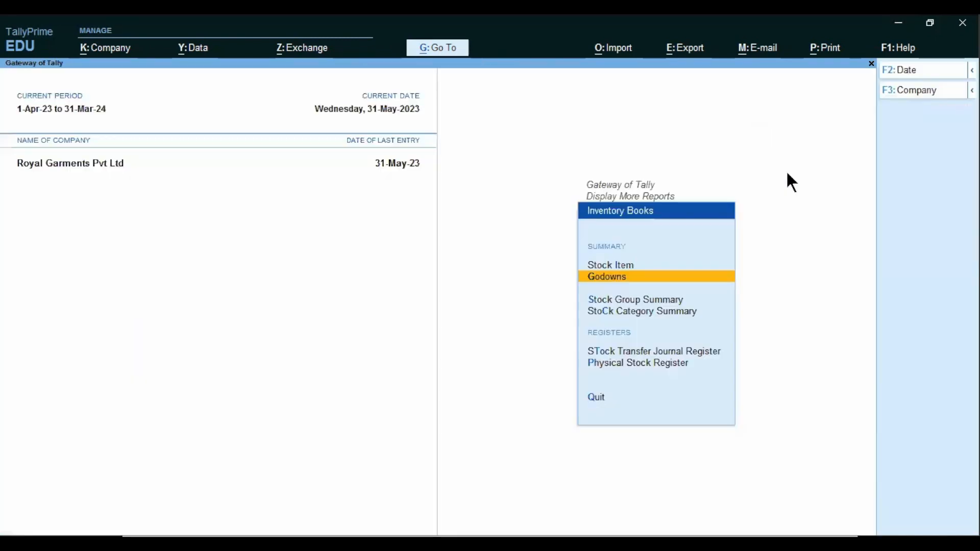
View the Stock Group Summary for Mobile Phones and return to Inventory Books.
key(Down)
key(Return)
key(Down)
key(Return)
key(Escape)
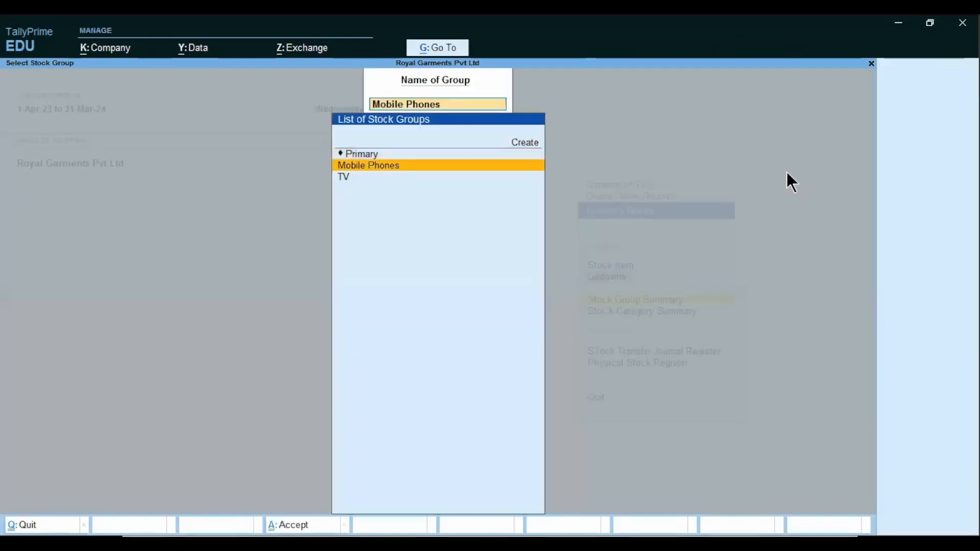
key(Escape)
View the Stock Category Summary for LED TV and return to Inventory Books.
key(Down)
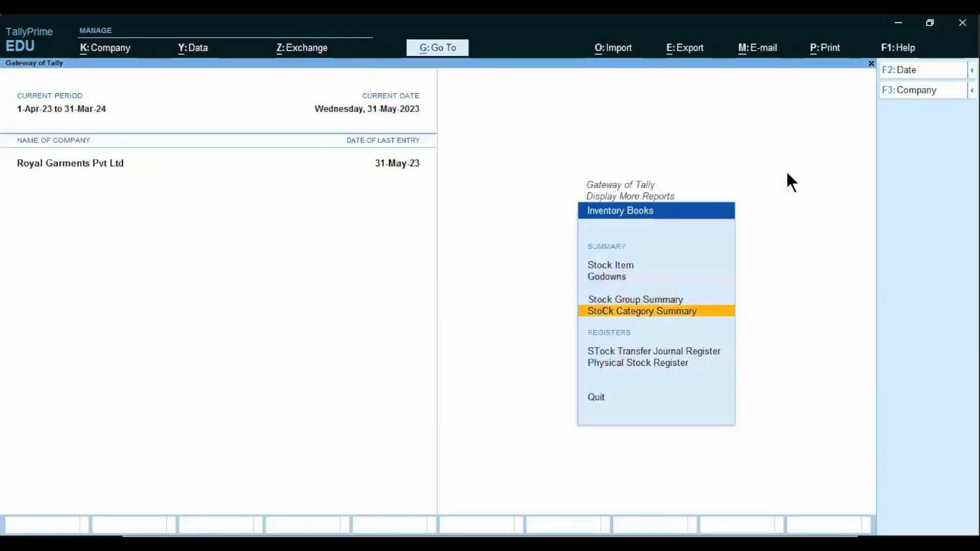
key(Return)
key(Down)
key(Return)
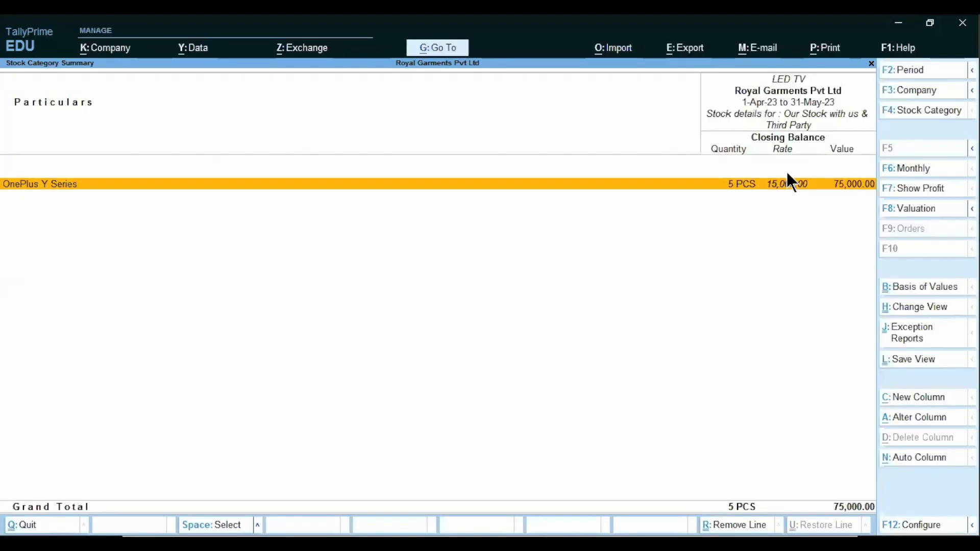
key(Escape)
key(Escape)
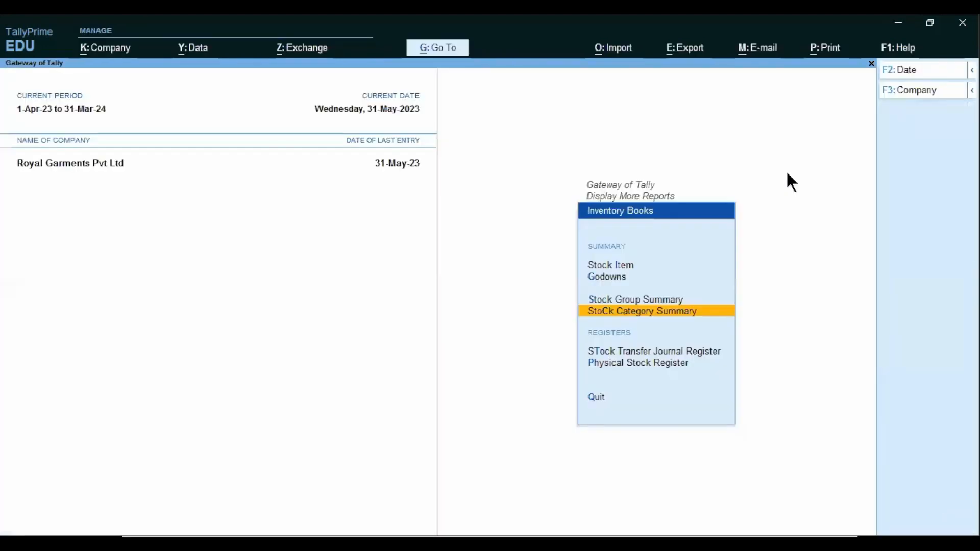
Switch to the presentation and advance to the Stock Transfer slide to read how a Stock Journal is opened.
key(Down)
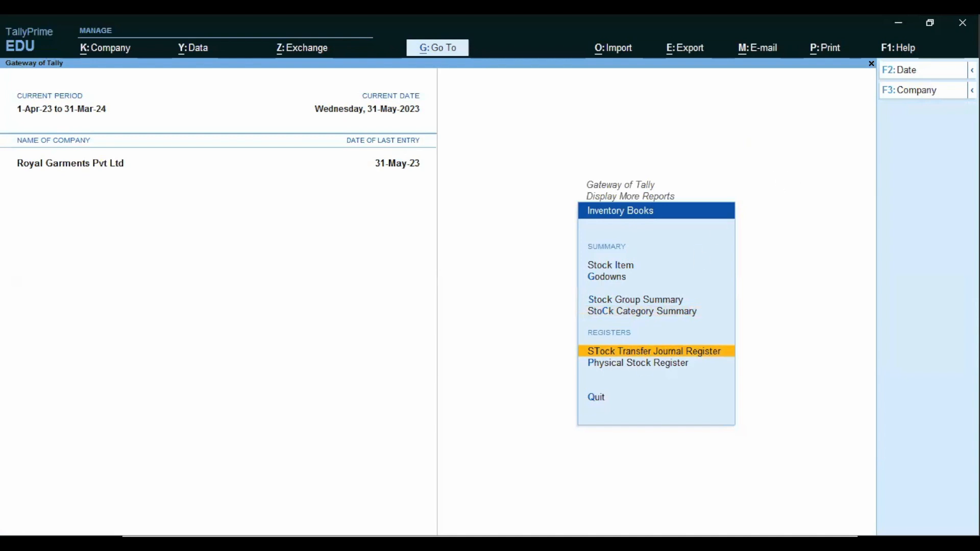
key(alt+Tab)
key(Right)
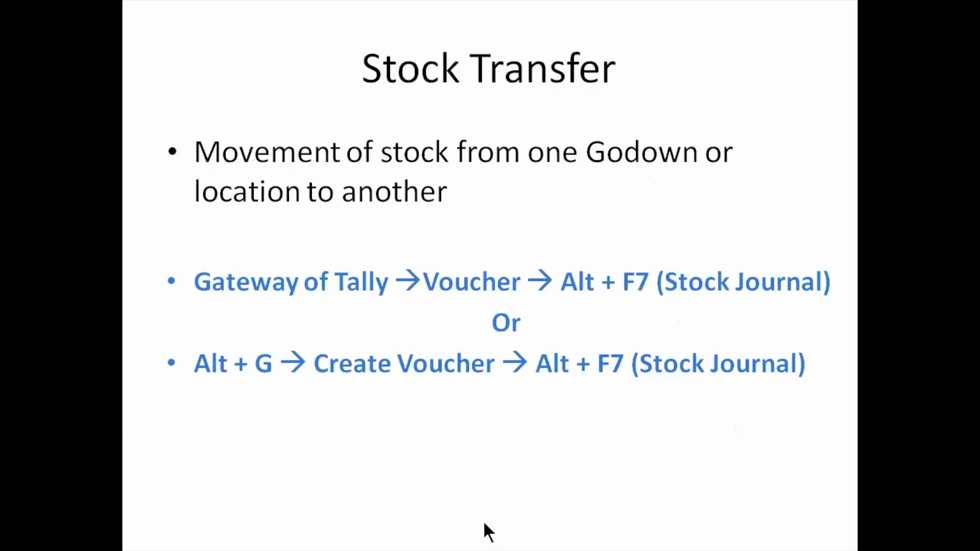
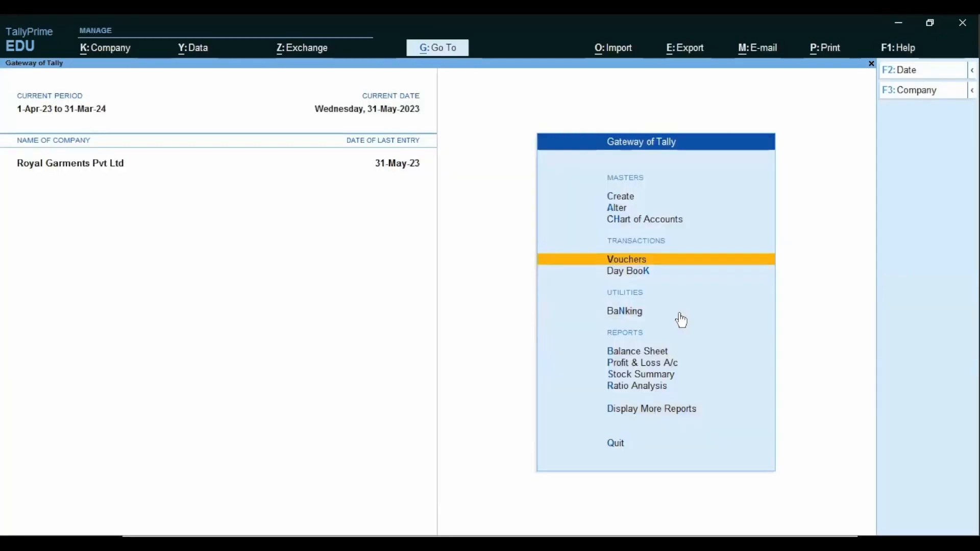
Start a new Stock Journal voucher and set its date to 2-Apr-23.
key(Return)
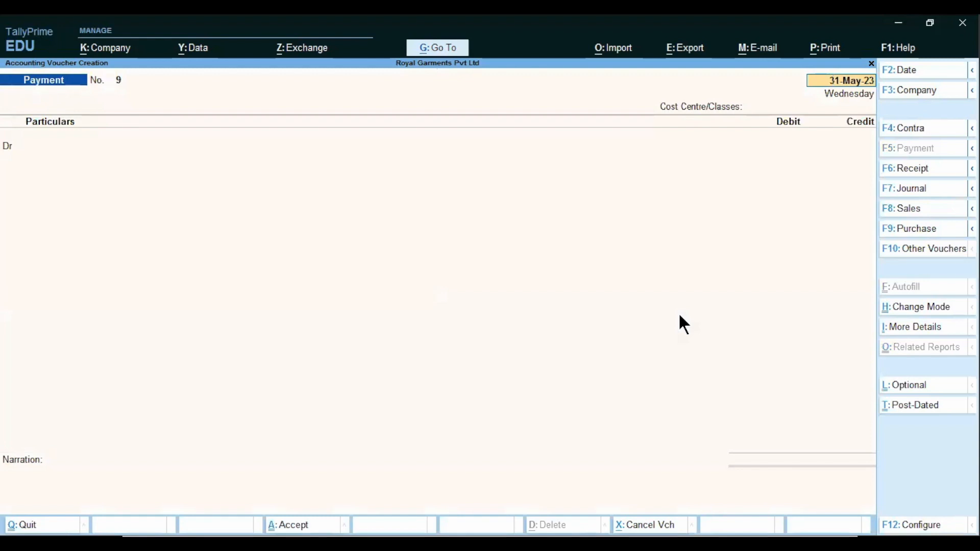
key(alt)
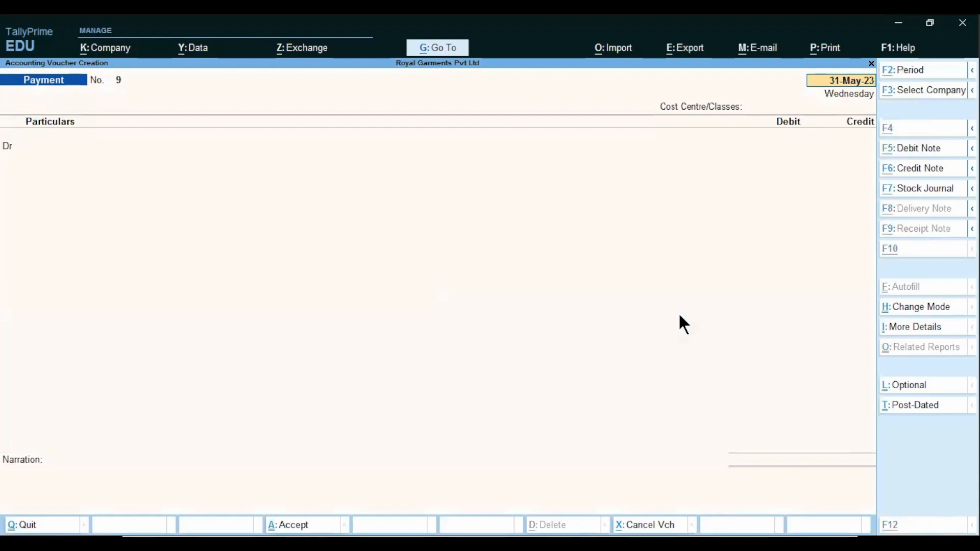
key(alt+F7)
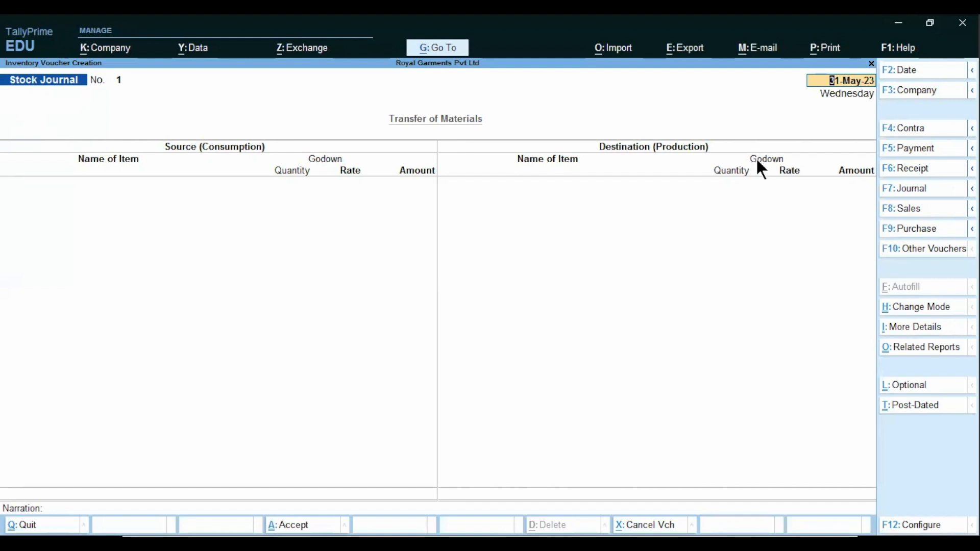
key(alt)
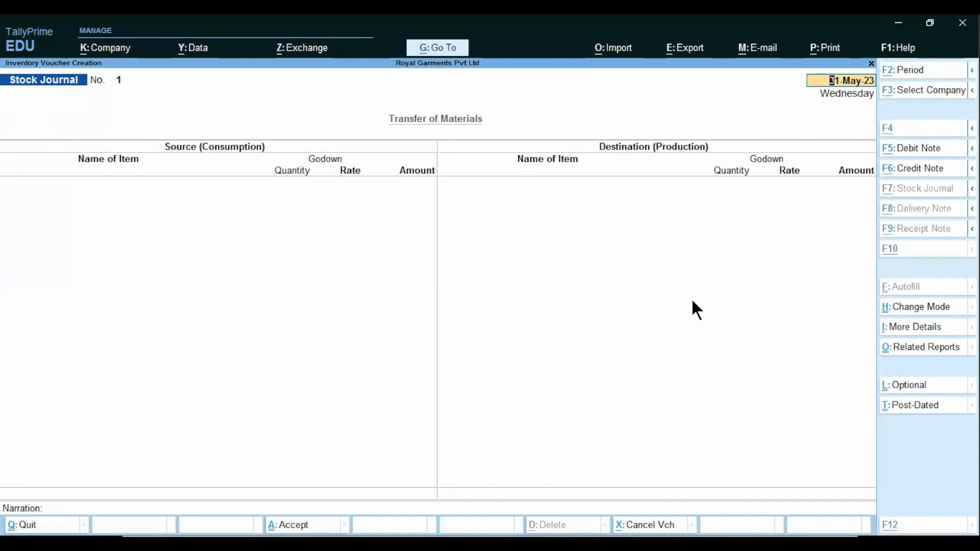
key(alt+Tab)
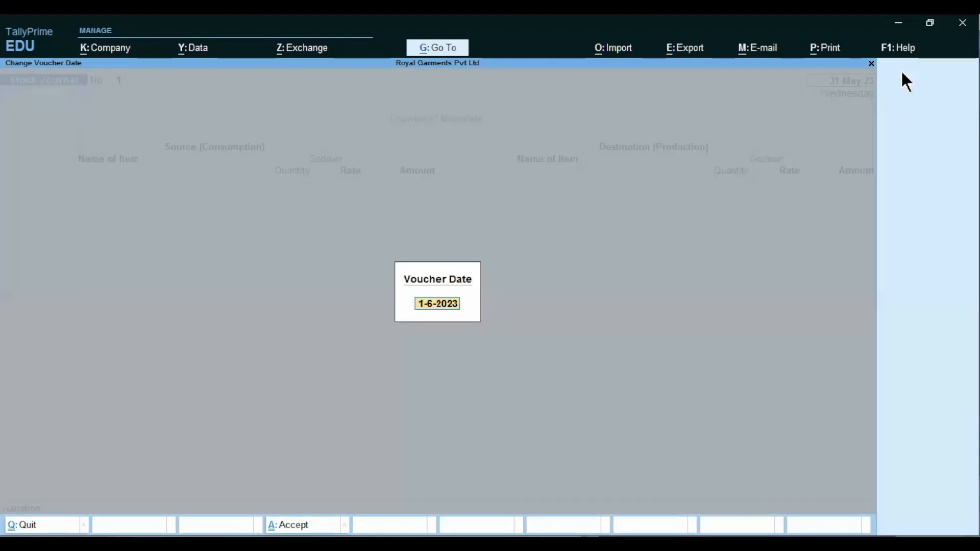
click(901, 70)
text(2/4)
key(Return)
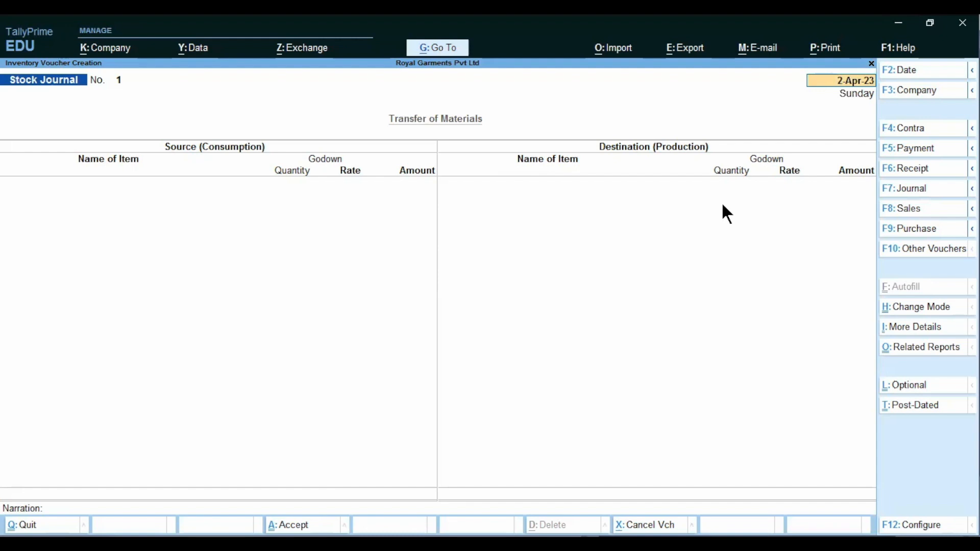
Enter Galaxy F14 as a source item from the Shastri Road godown with a quantity of 2 PCS, keeping the suggested rate.
key(Return)
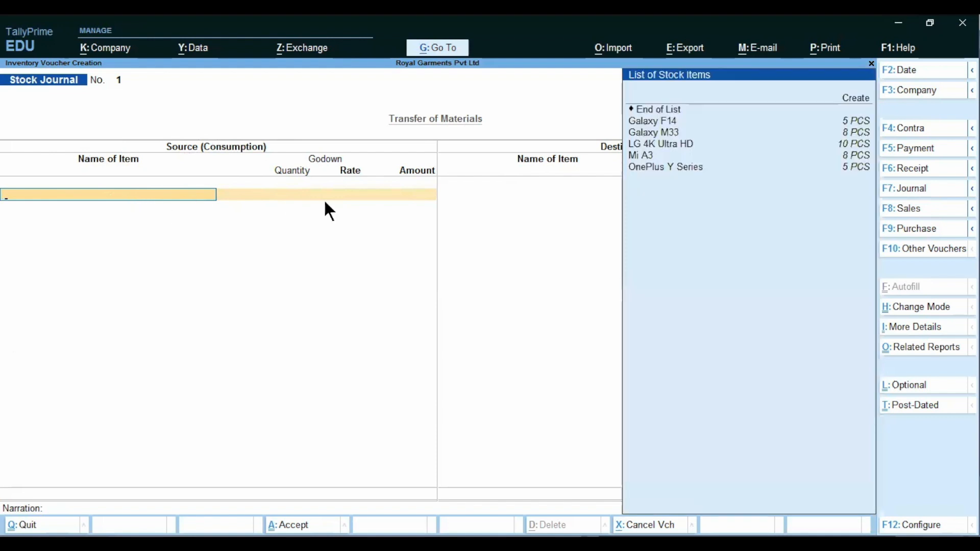
key(Down)
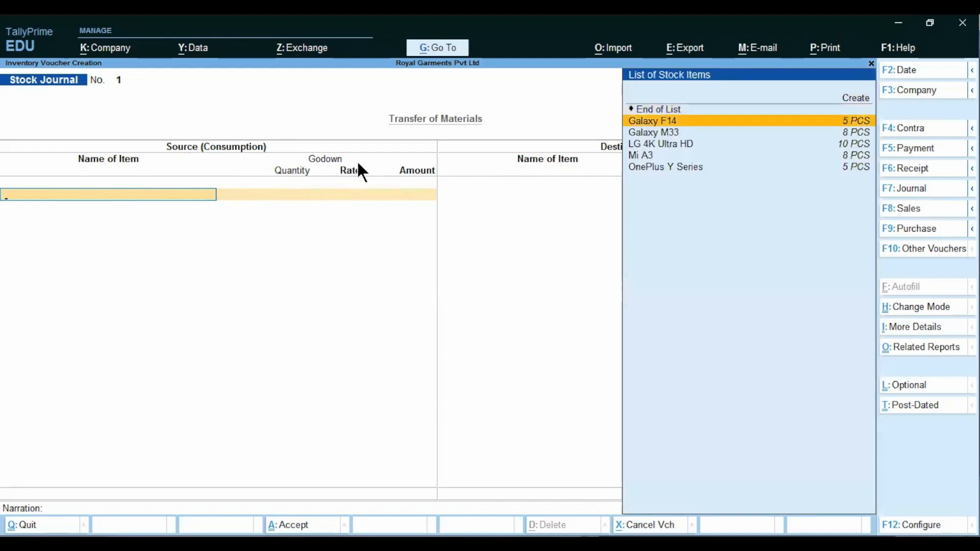
key(Return)
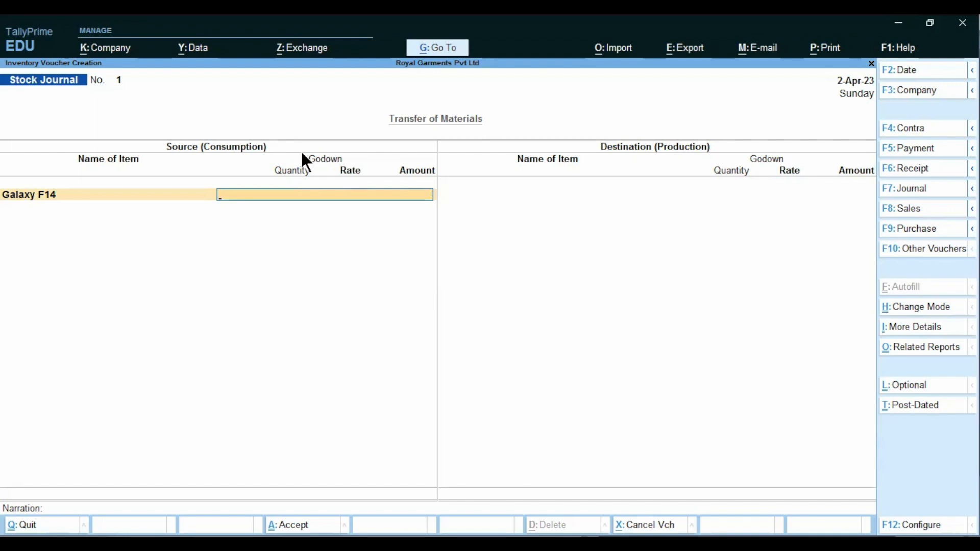
key(space)
key(Down)
key(Down)
key(Down)
key(Down)
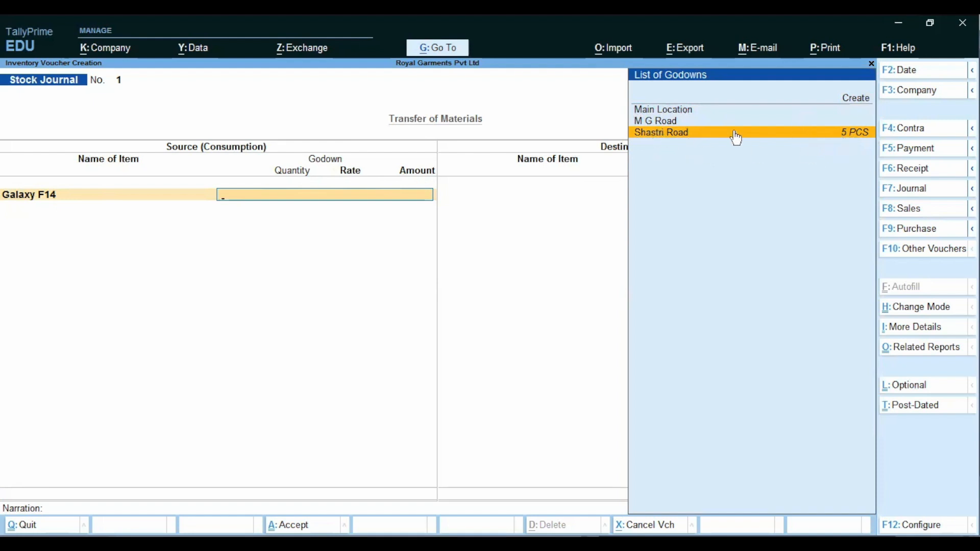
click(851, 136)
text(2)
key(Return)
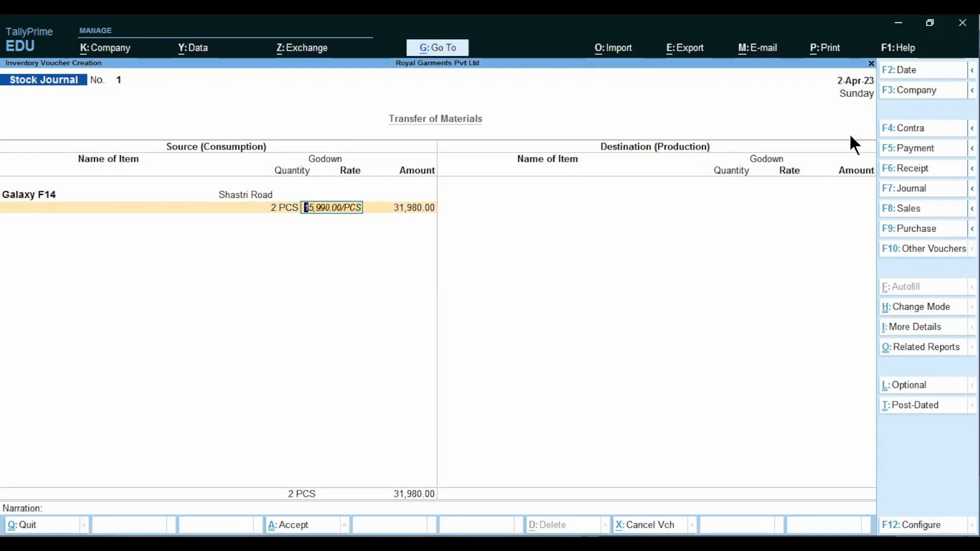
key(Return)
key(Return)
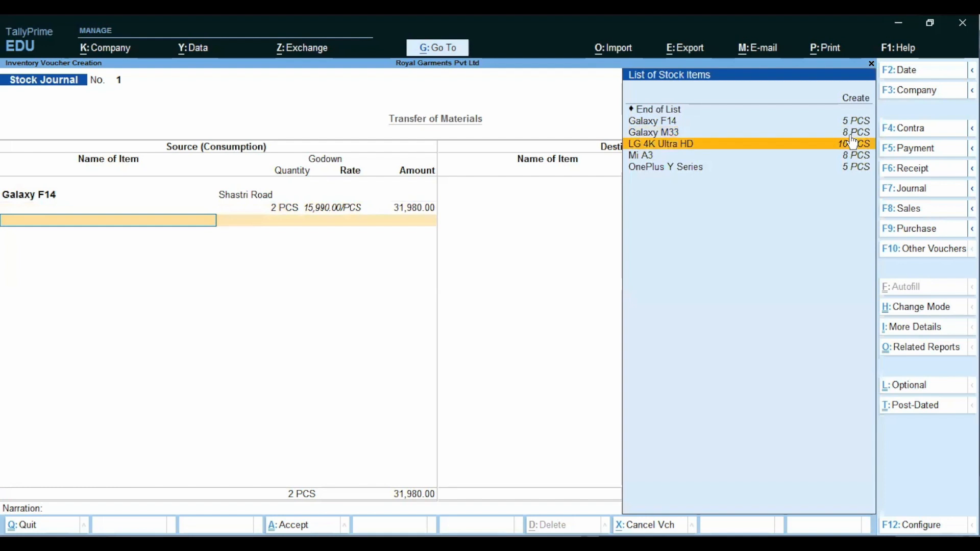
Add 2 PCS of LG 4K Ultra HD from Shastri Road at the suggested rate and end the source list.
click(852, 143)
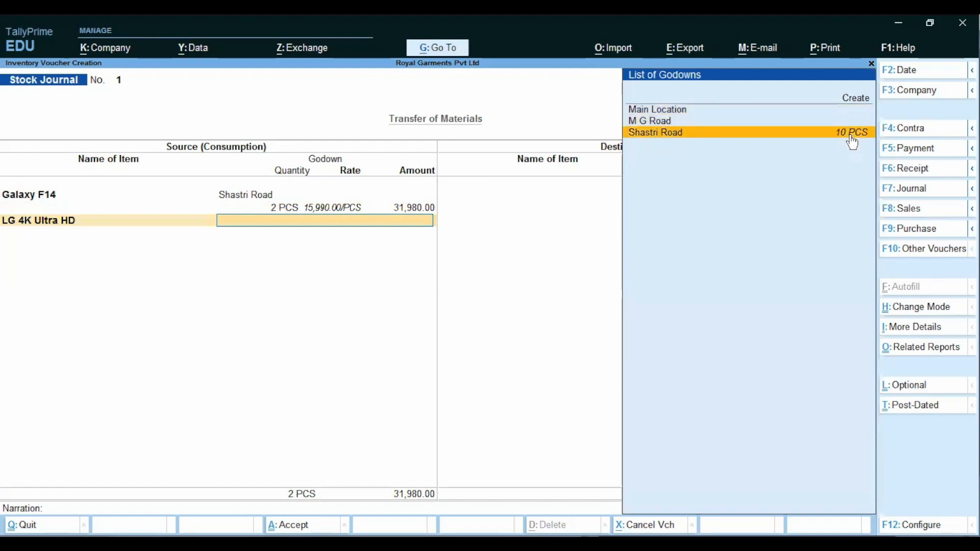
click(852, 134)
text(2)
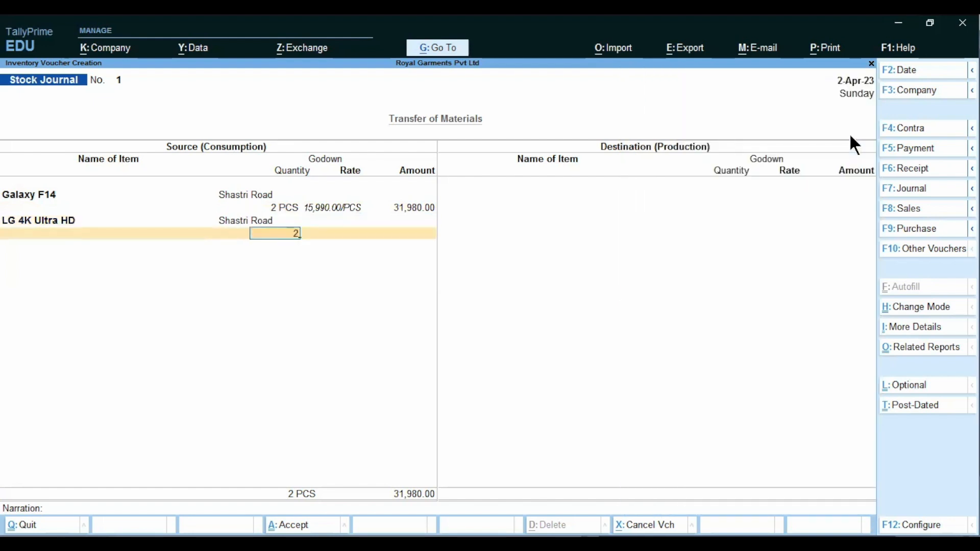
key(Return)
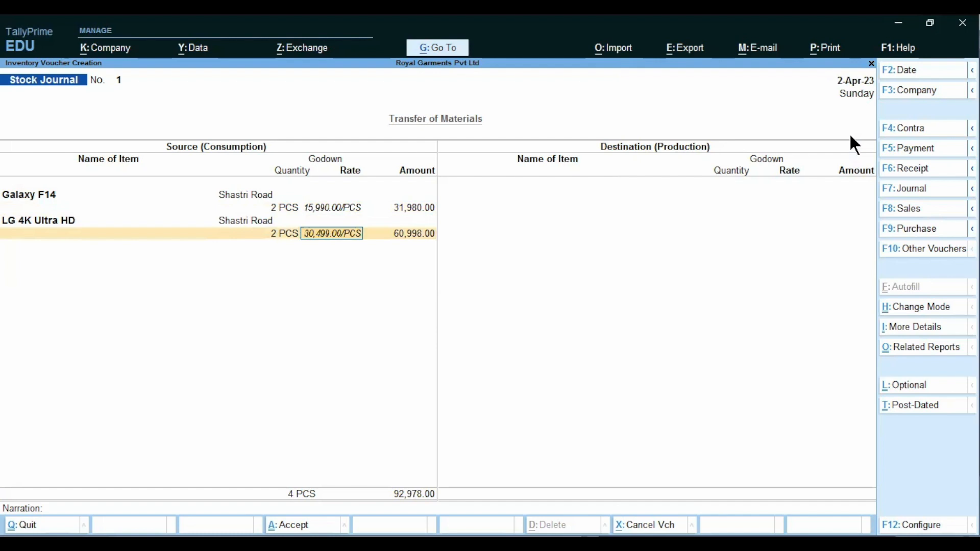
key(Return)
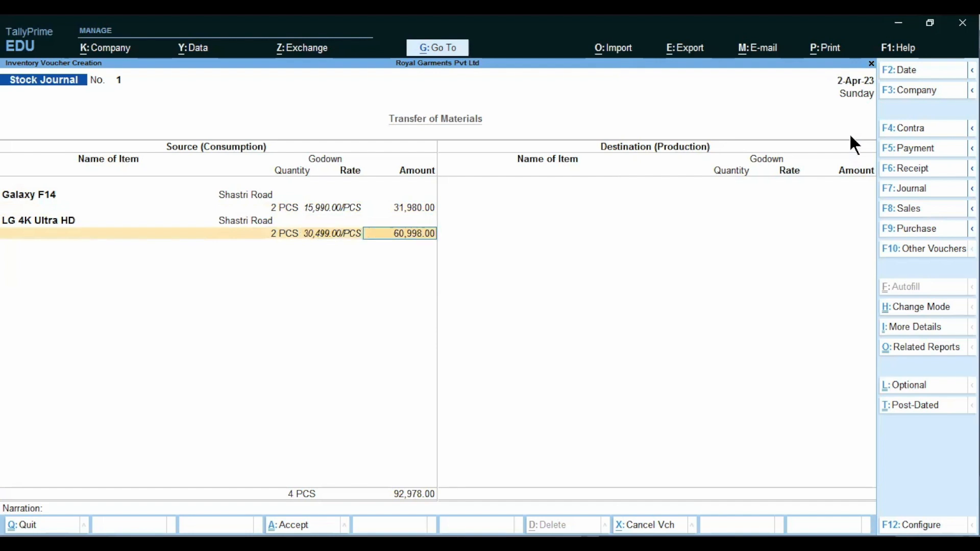
key(Return)
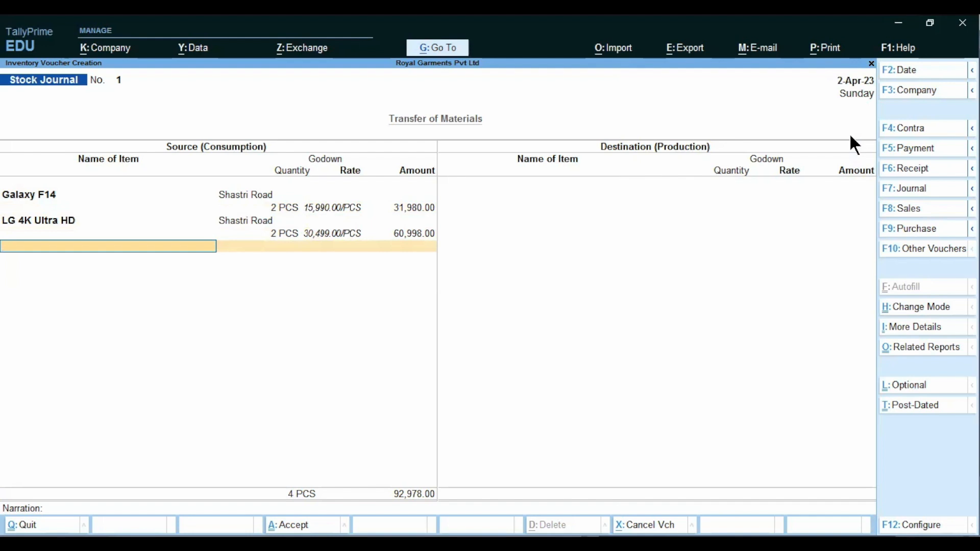
key(Return)
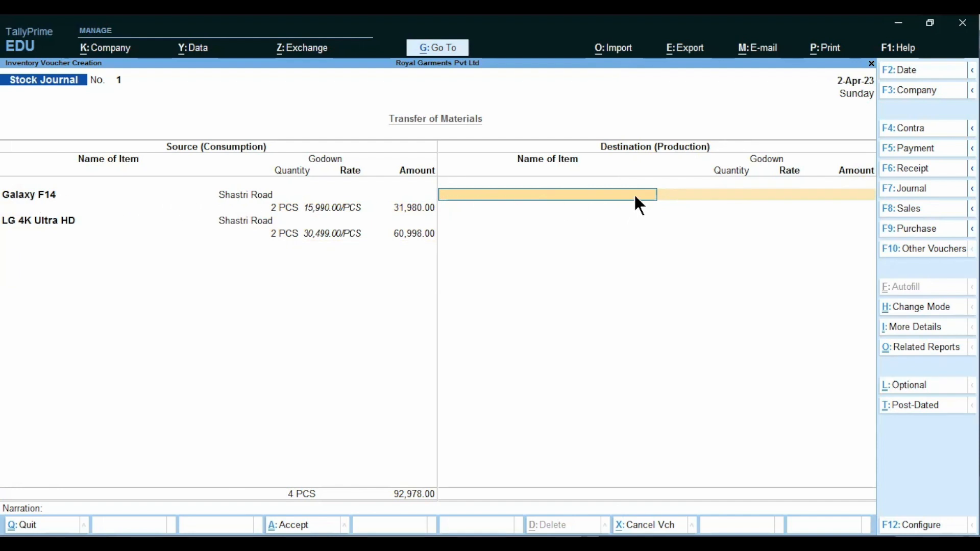
Enter Galaxy F14 as a destination item in the M G Road godown with 2 PCS, keeping the suggested rate.
key(Down)
key(Return)
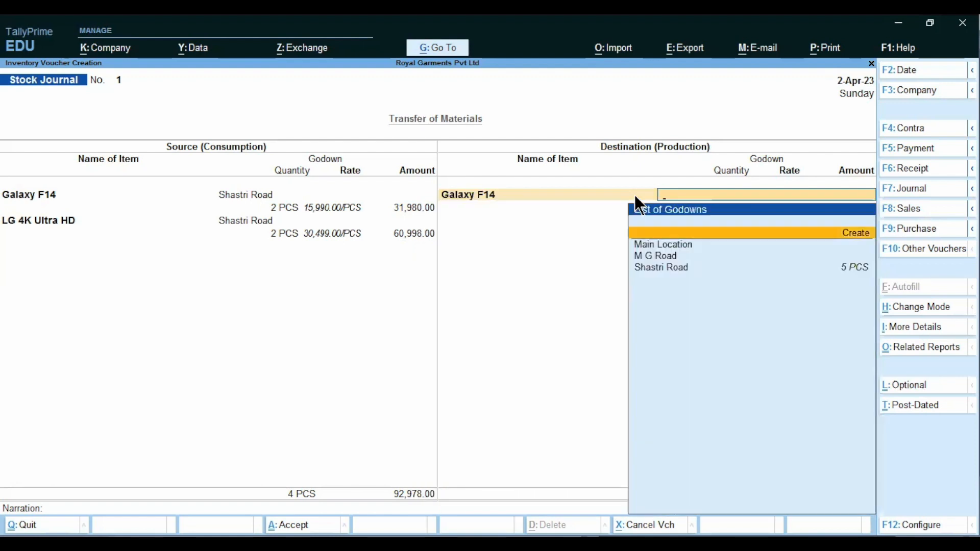
key(Down)
key(Down)
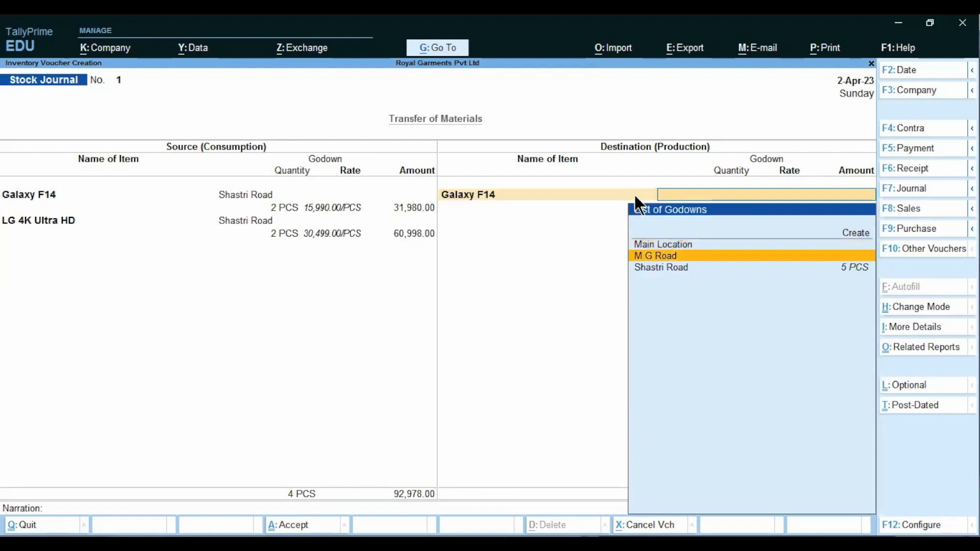
key(Return)
text(2)
key(Return)
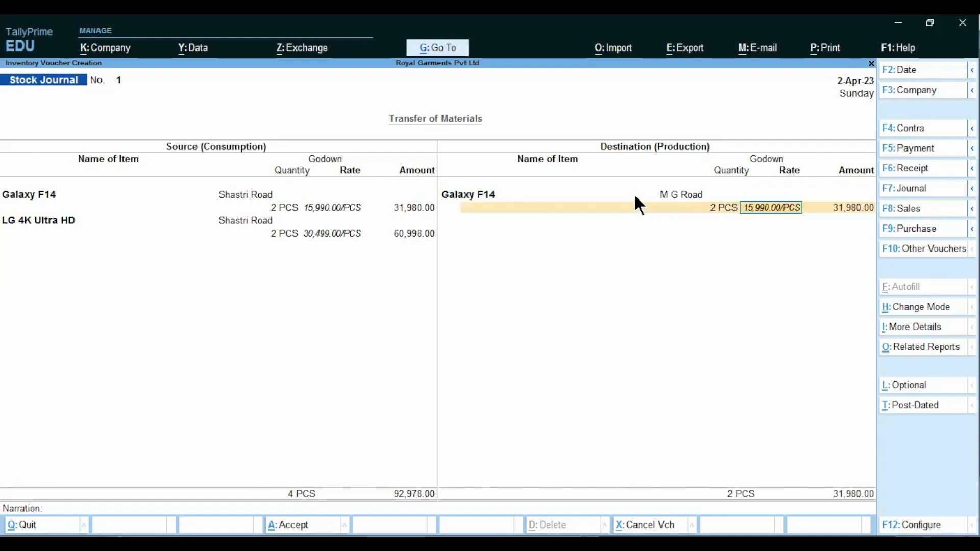
key(Return)
key(Return)
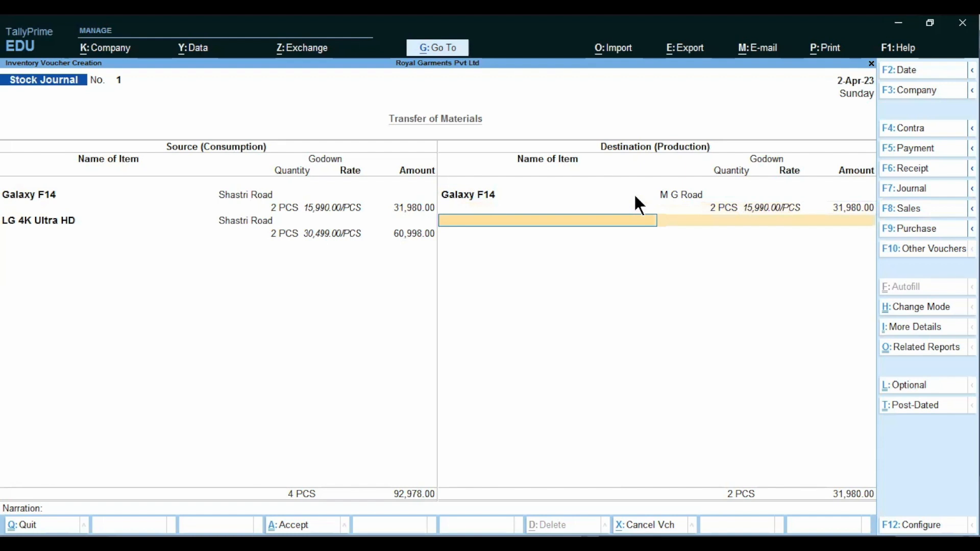
Add 2 PCS of LG 4K Ultra HD in the M G Road godown as the second destination item at the suggested rate.
key(Down)
key(Down)
key(Down)
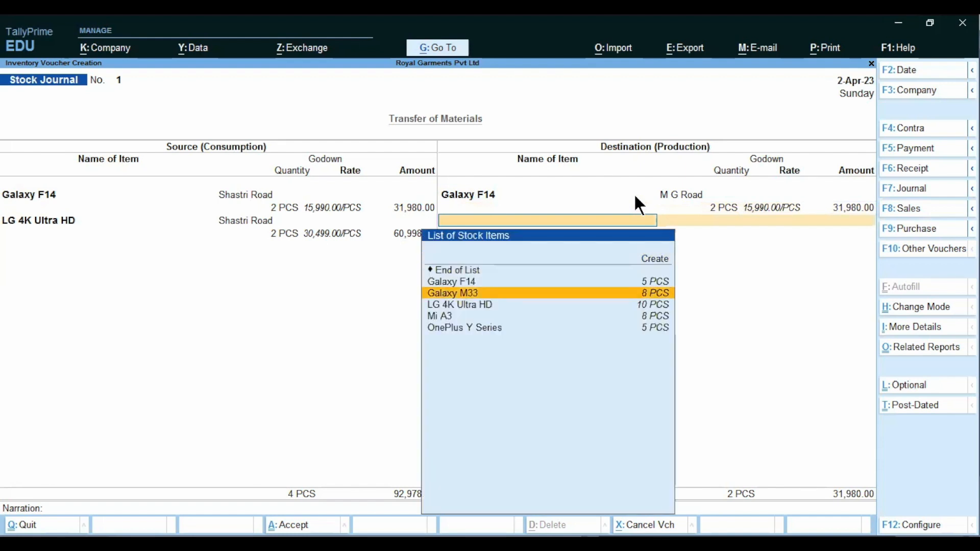
key(Return)
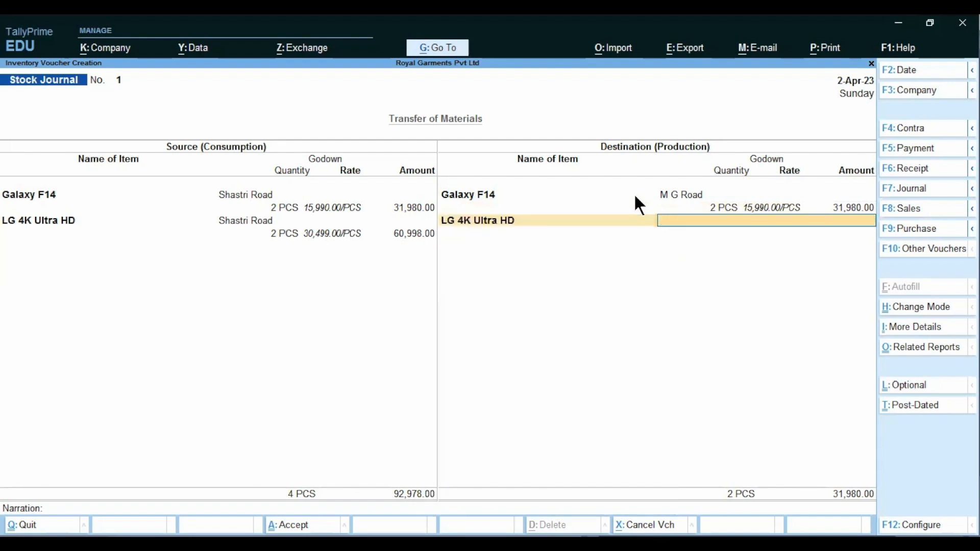
key(Down)
key(Down)
key(Return)
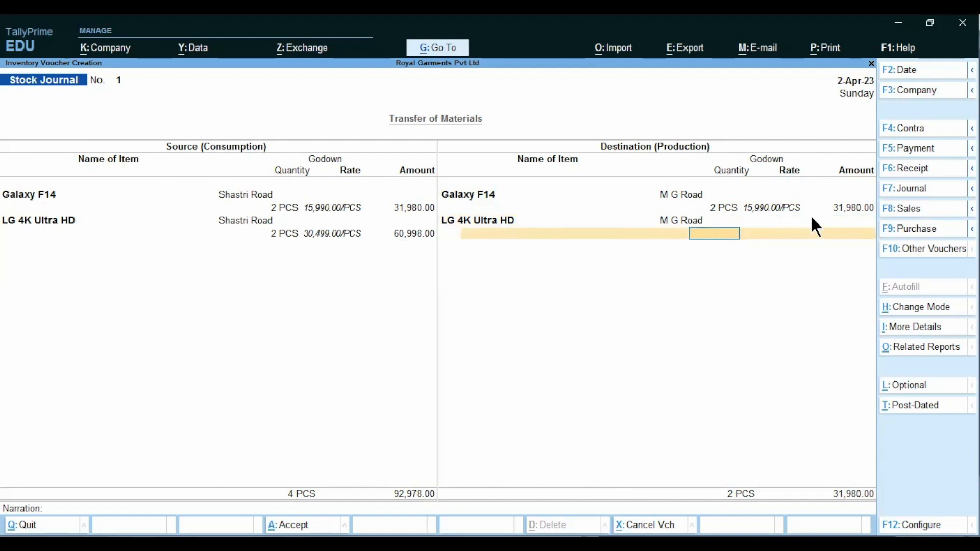
text(2)
key(Return)
key(Return)
key(Return)
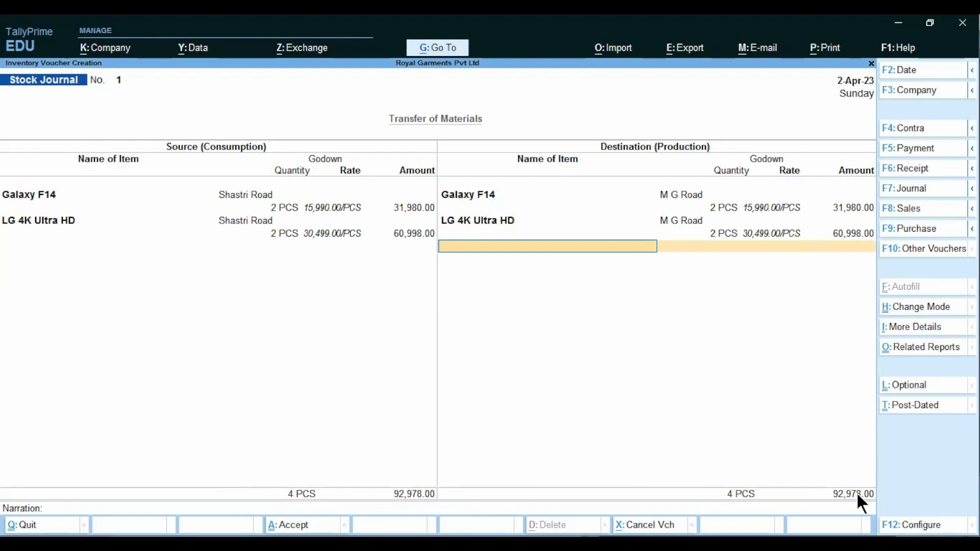
End the destination list, save the voucher with the narration "Being stock transfer", and leave voucher creation.
key(Return)
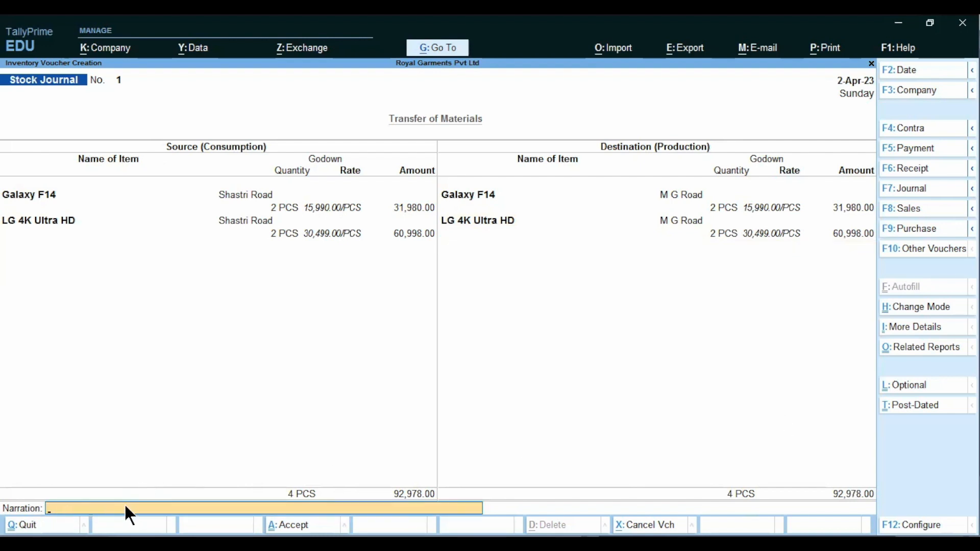
text(Being stock transfer)
key(Return)
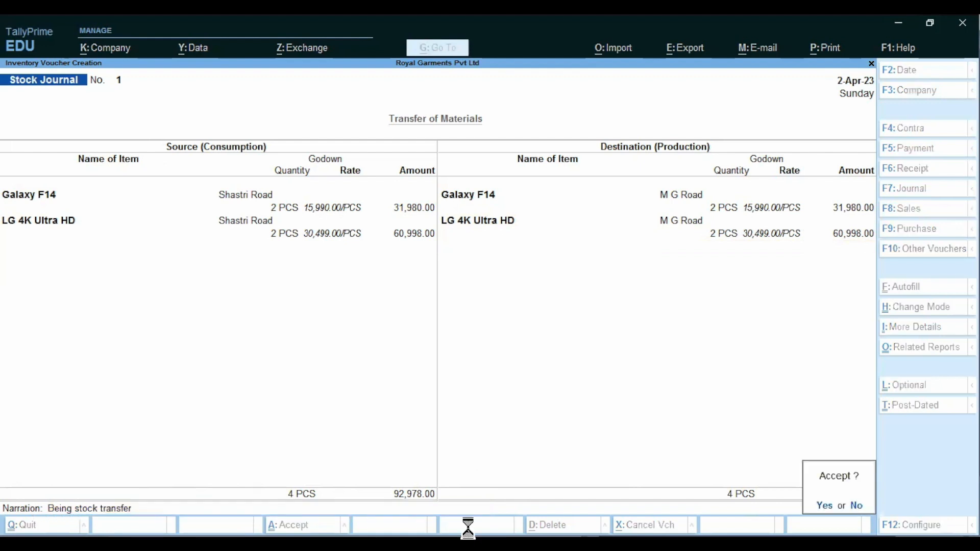
key(Return)
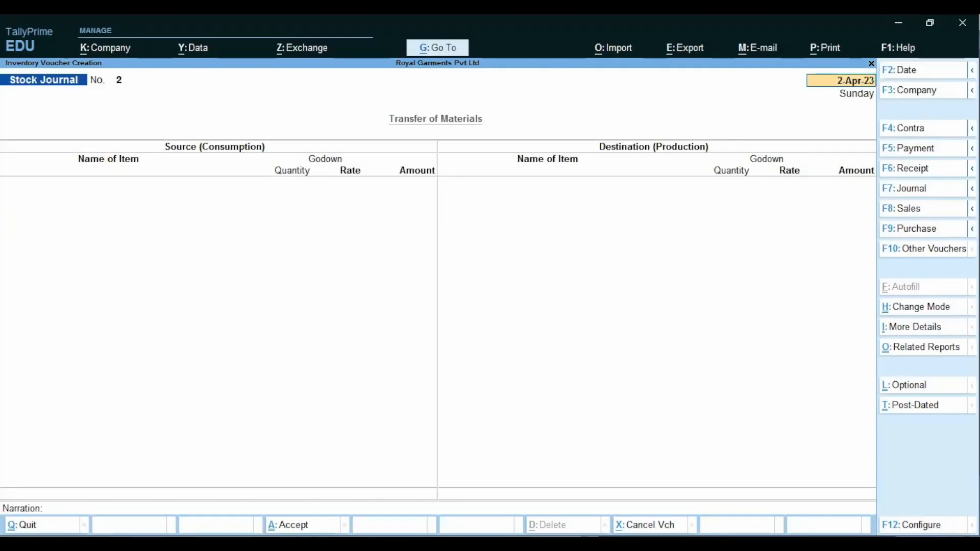
key(Escape)
key(Return)
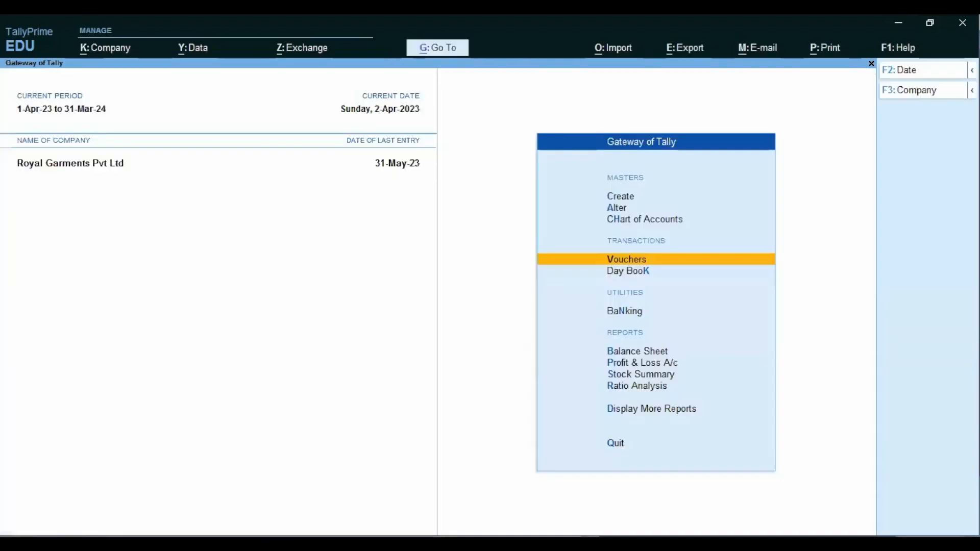
Open the Stock Summary report and drill into the Mobile Phones group.
key(Down)
key(Down)
key(Down)
key(Down)
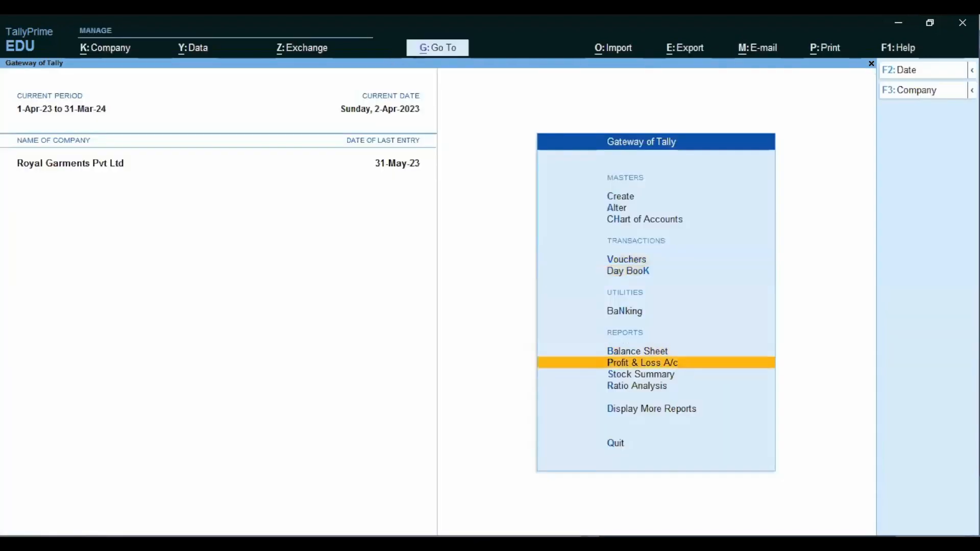
key(Down)
key(Return)
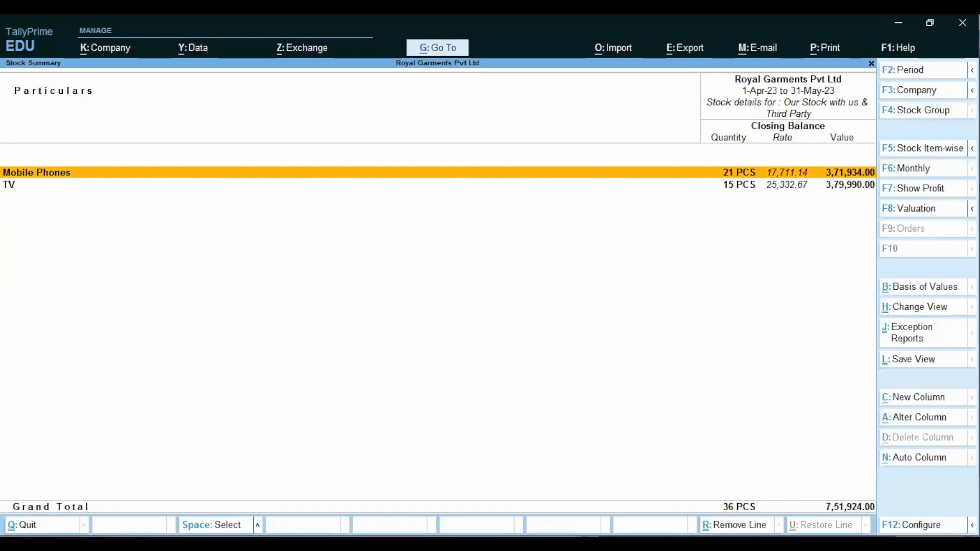
key(Return)
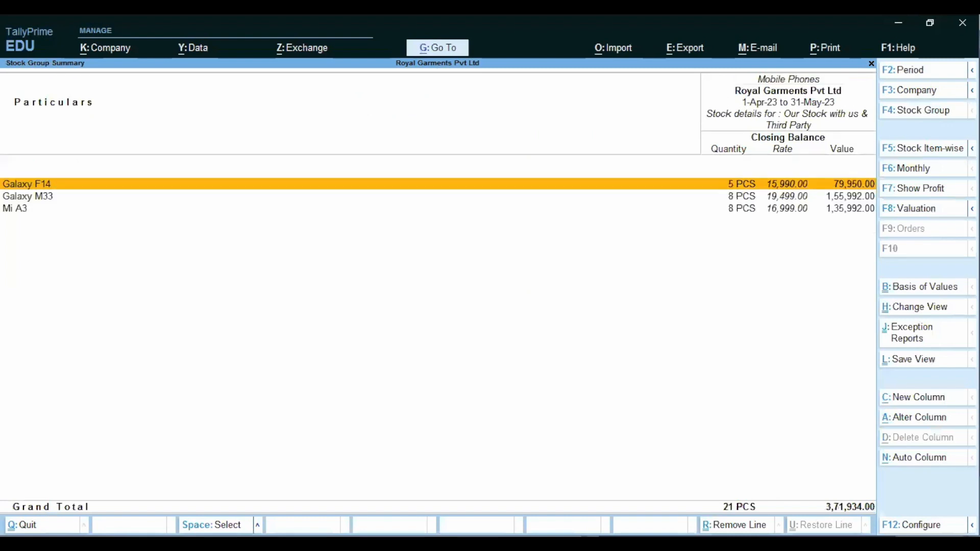
Check Galaxy F14's inward and outward movement for April in its monthly summary, then return to the Gateway of Tally.
key(Down)
key(Down)
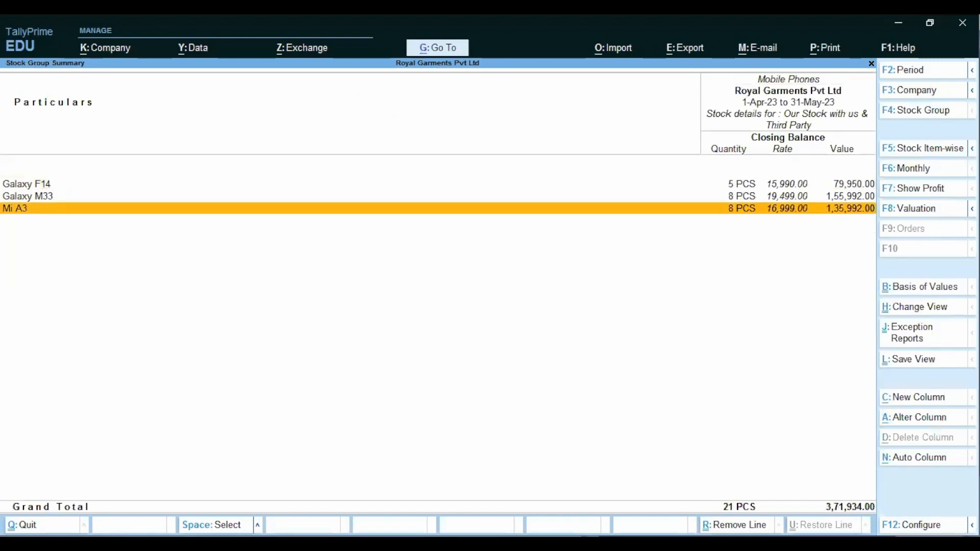
key(Up)
key(Up)
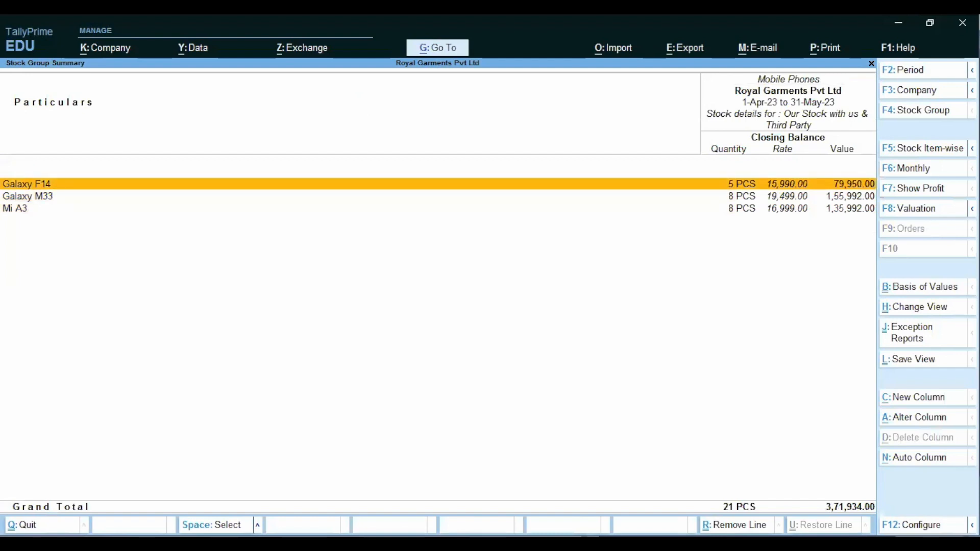
key(Return)
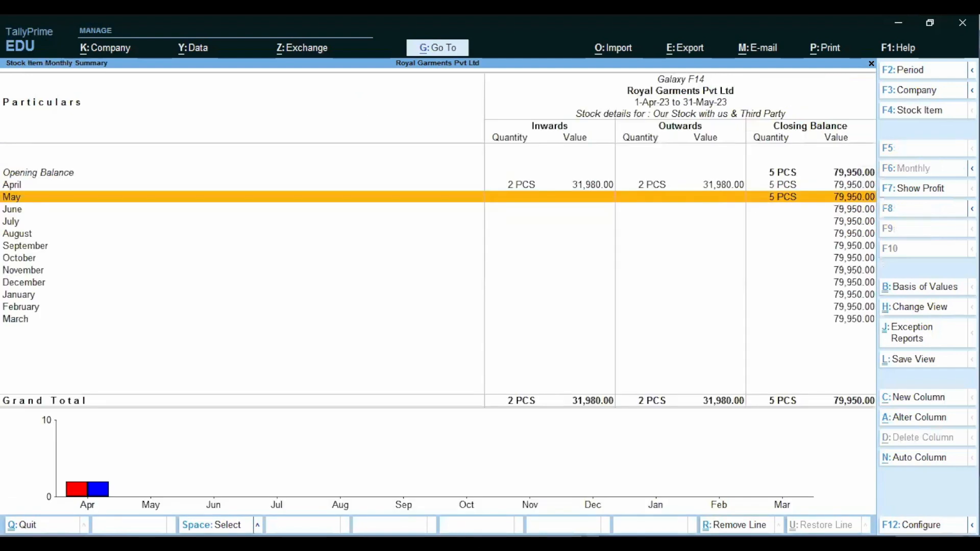
key(Up)
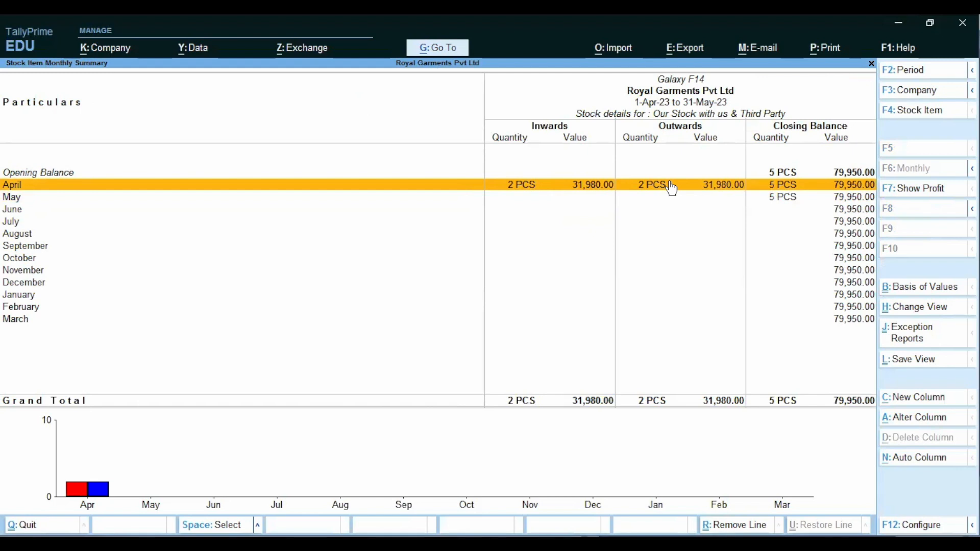
key(Escape)
key(Escape)
key(Escape)
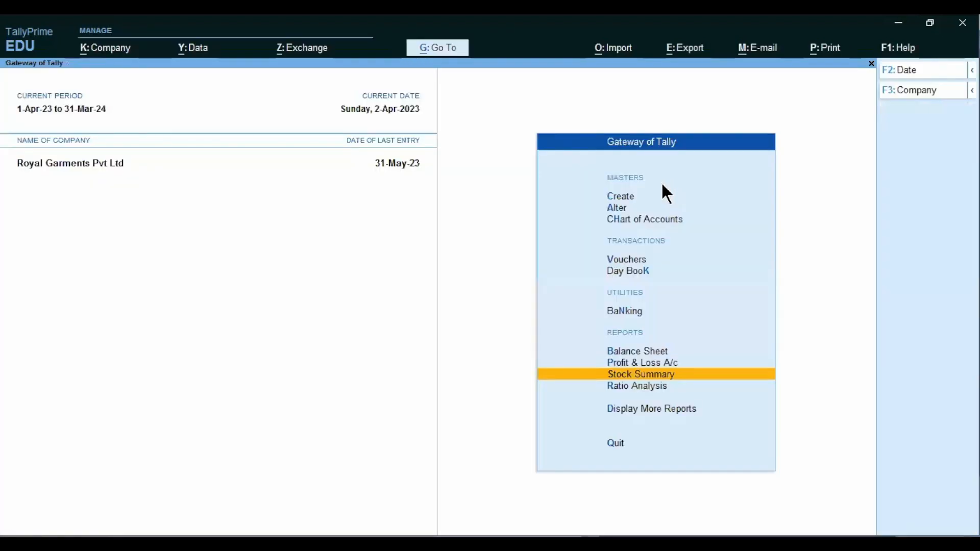
Open the Inventory Books among the additional reports.
key(Down)
key(Down)
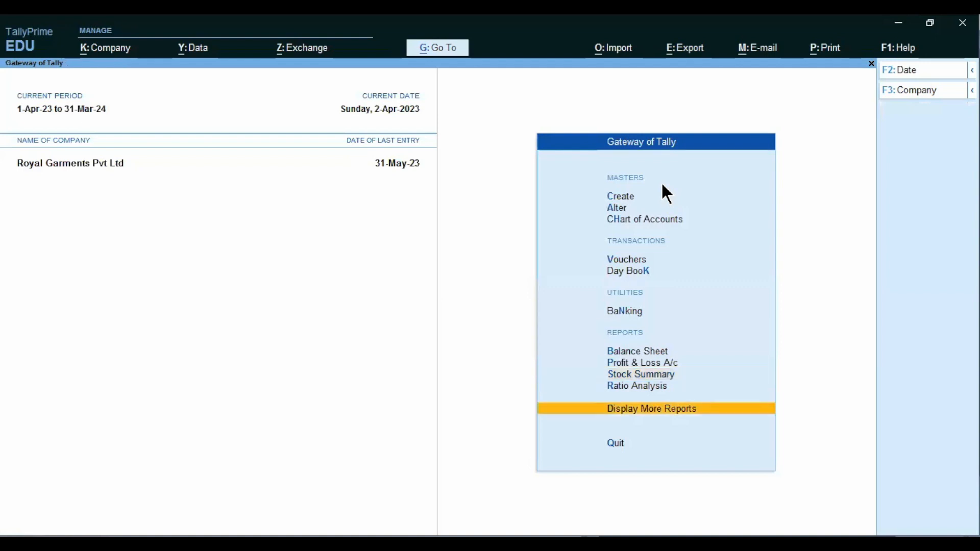
key(Return)
key(Down)
key(Down)
key(Down)
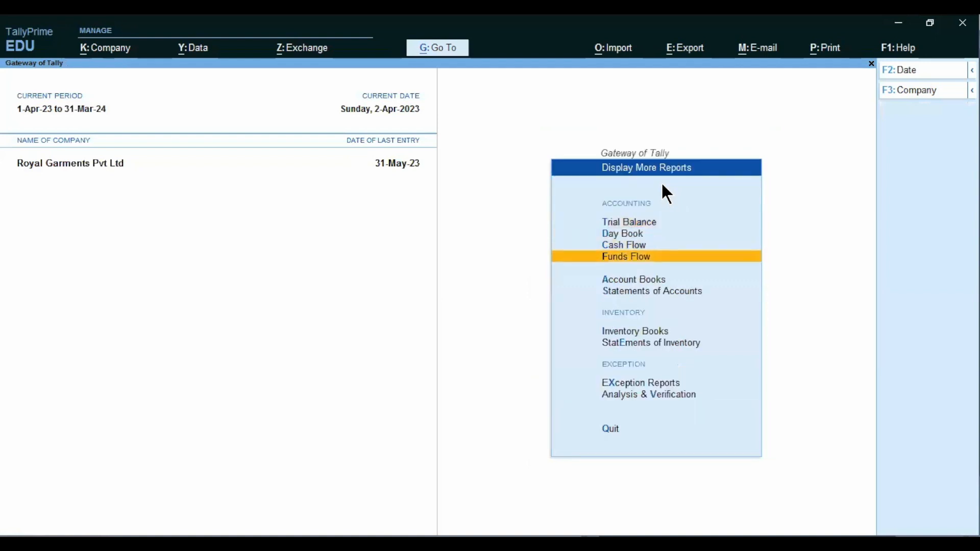
key(i)
Open the Godowns summary report for the M G Road godown.
key(Down)
key(Down)
key(Down)
key(Down)
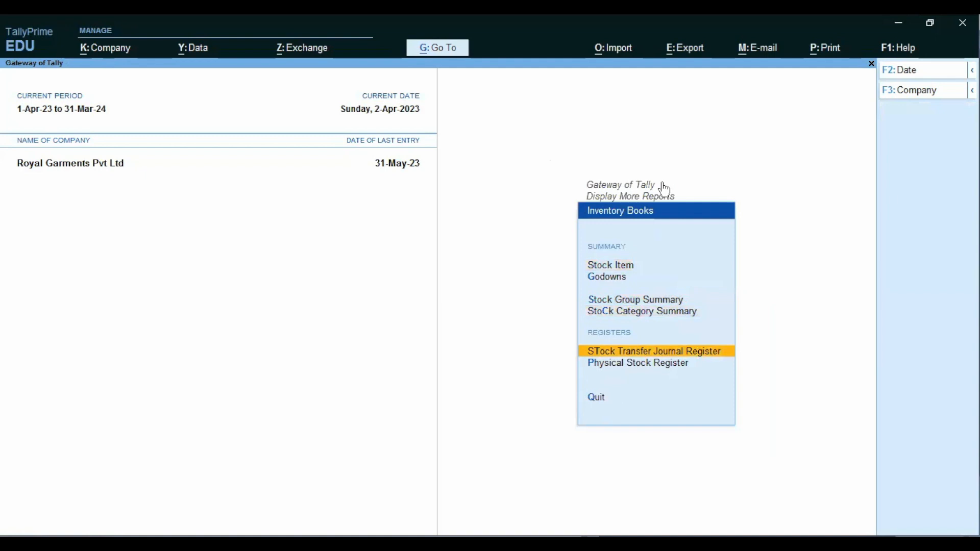
key(Up)
key(Up)
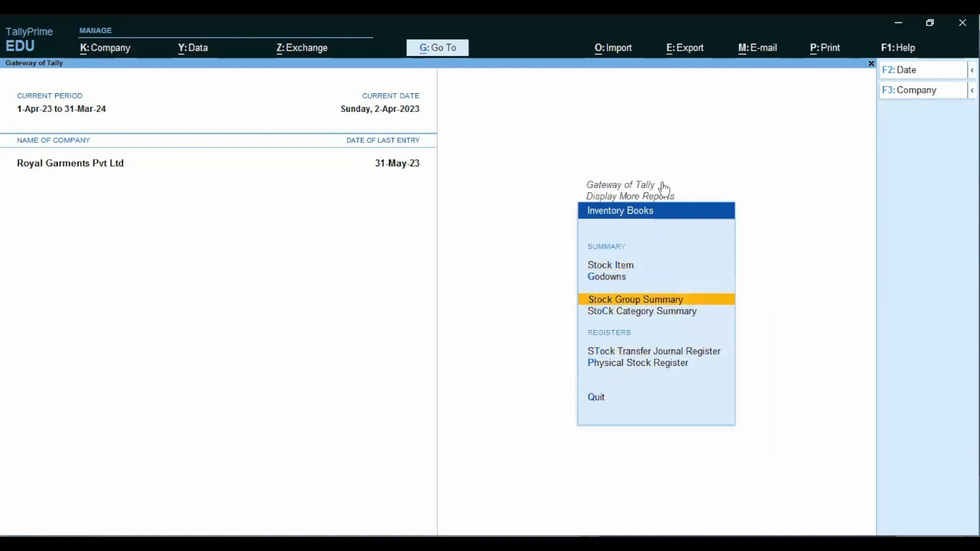
key(Up)
key(Return)
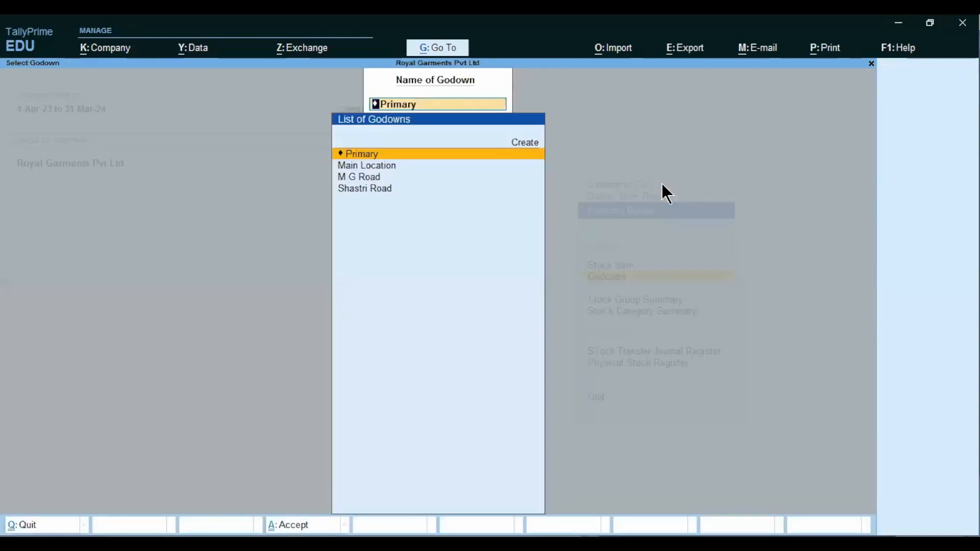
key(Down)
key(Down)
key(Return)
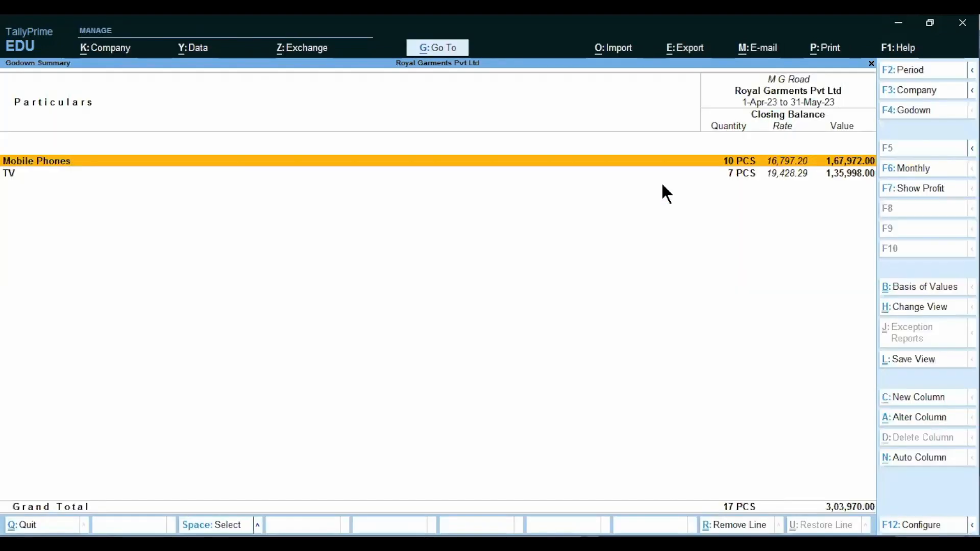
Drill into Mobile Phones at M G Road and examine Galaxy F14's April movement in its monthly summary.
key(Return)
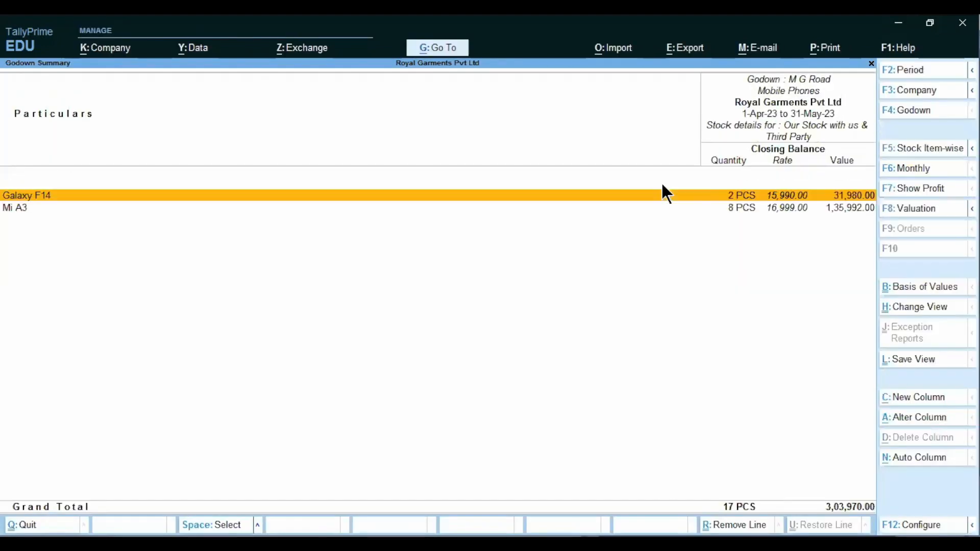
key(Return)
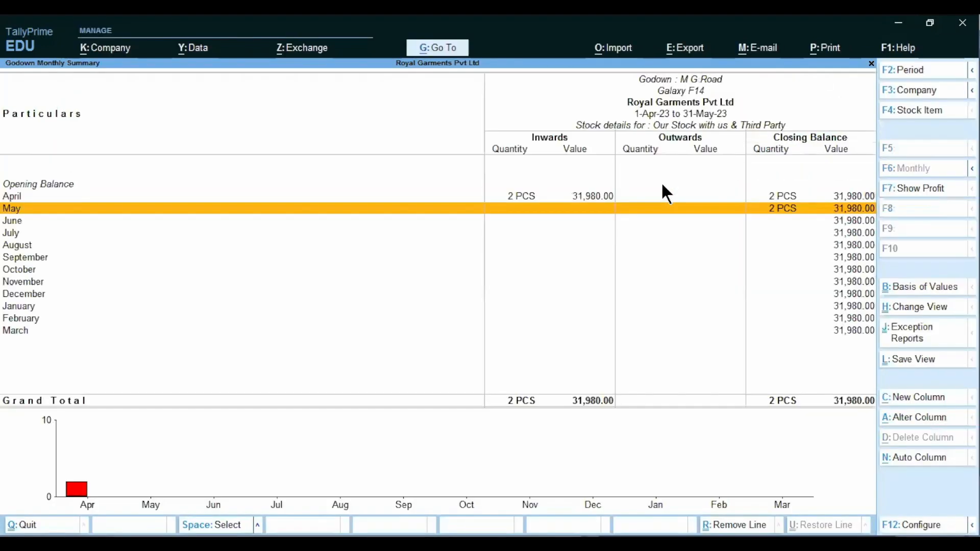
key(Up)
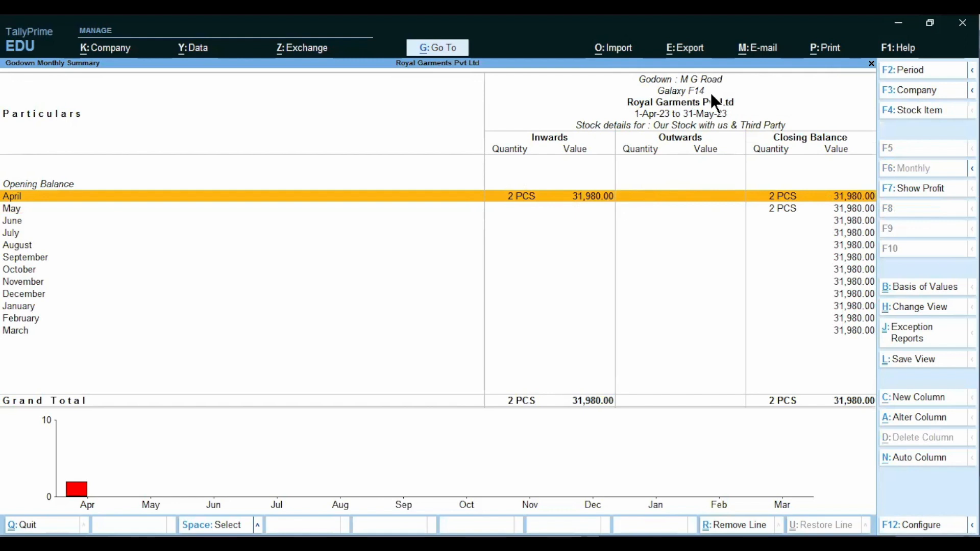
key(Escape)
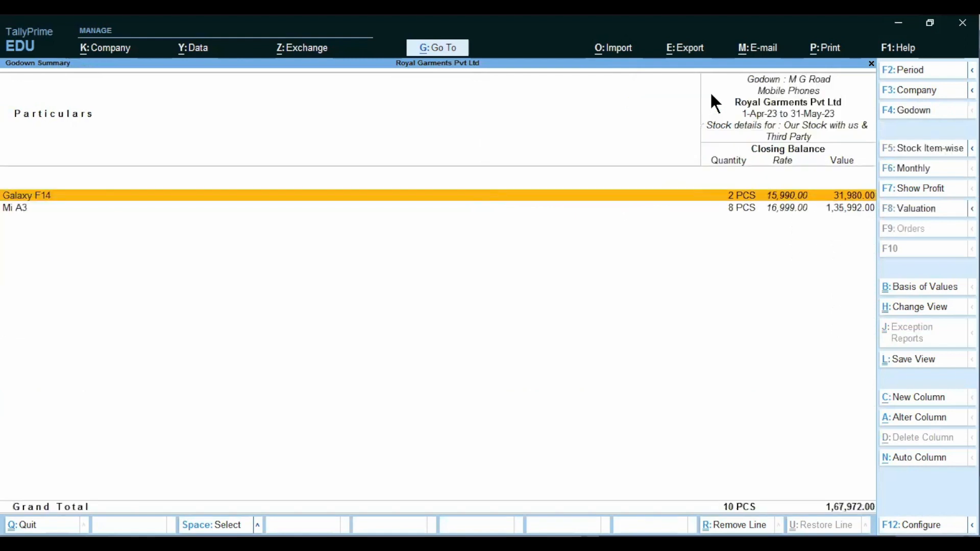
Examine Mi A3's monthly summary at M G Road, then close the godown reports back to Inventory Books.
key(Down)
key(Return)
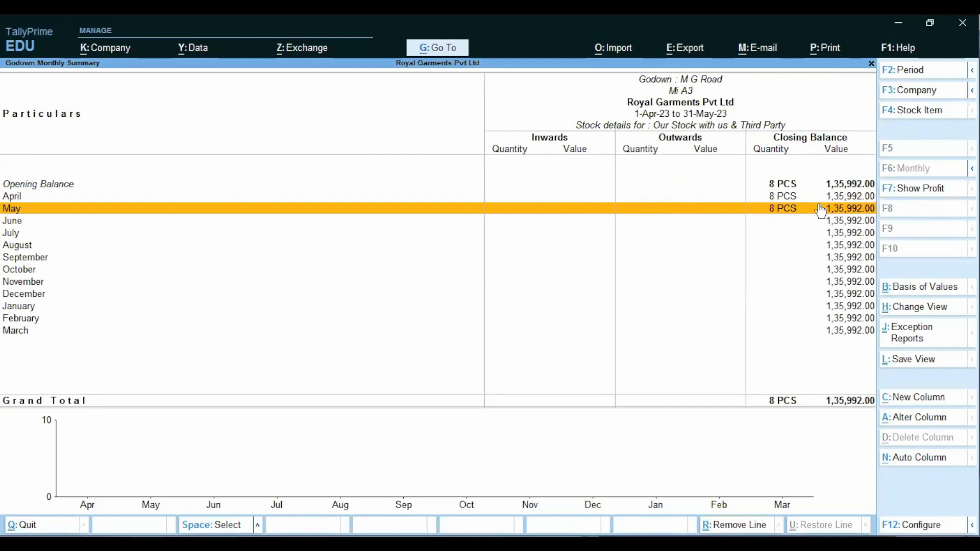
key(Escape)
key(Escape)
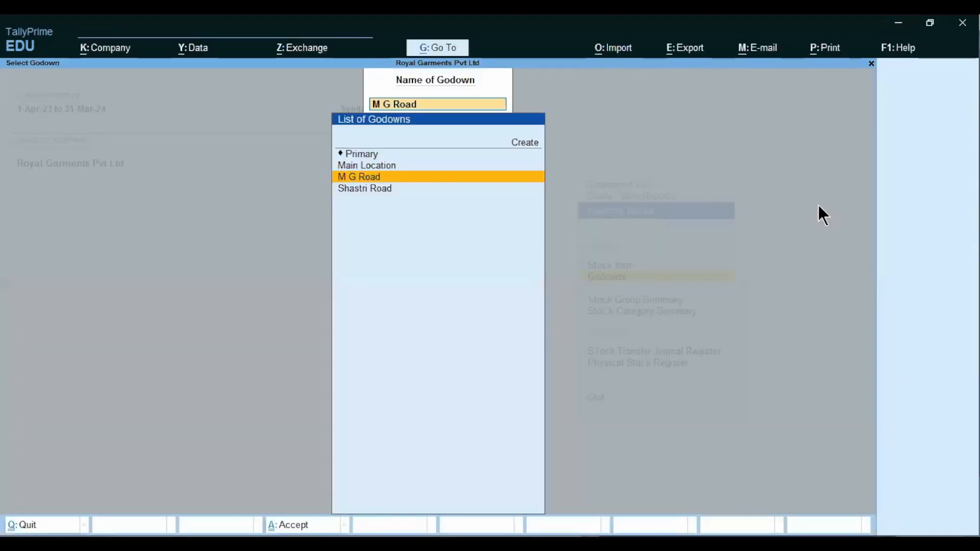
key(Escape)
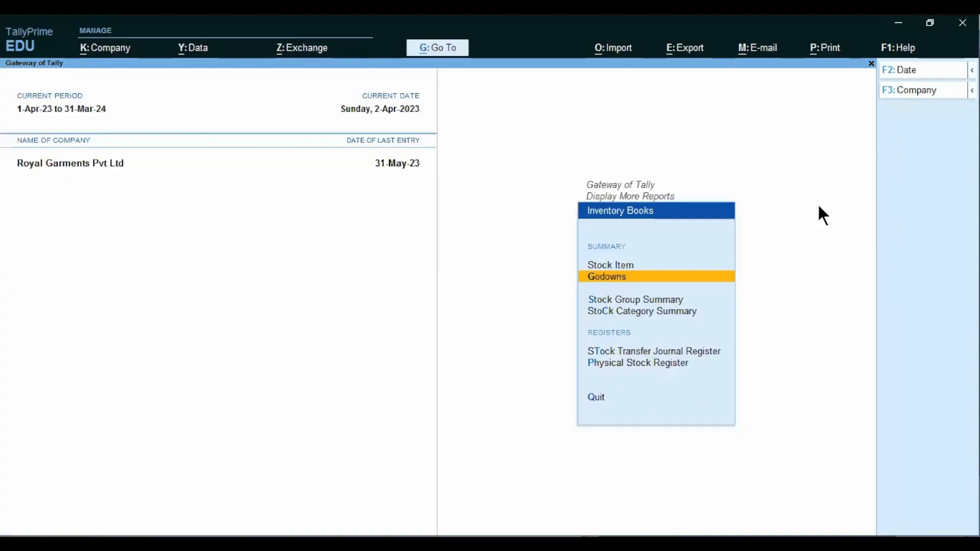
Switch to the presentation and advance to the Stock Report slide to read how stock reports are opened.
key(alt+Tab)
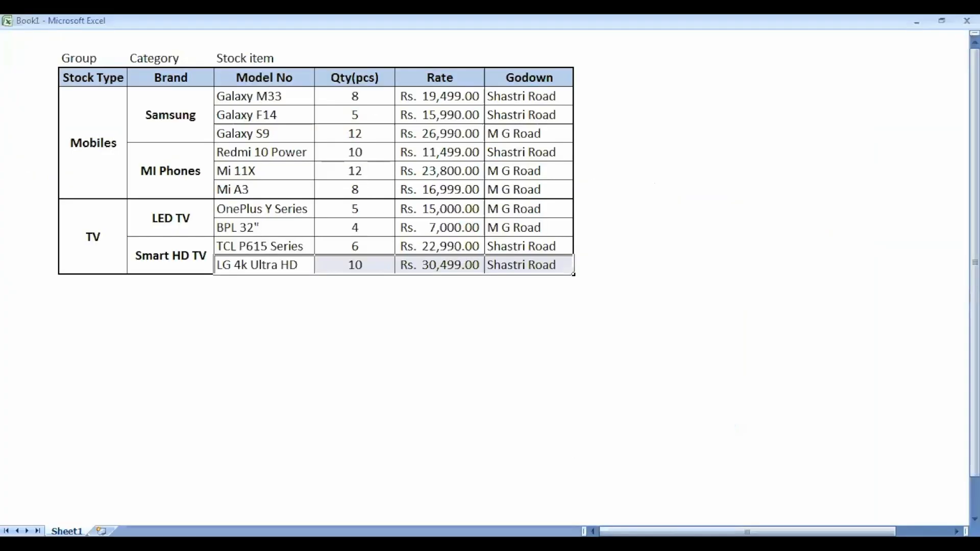
key(alt+Tab)
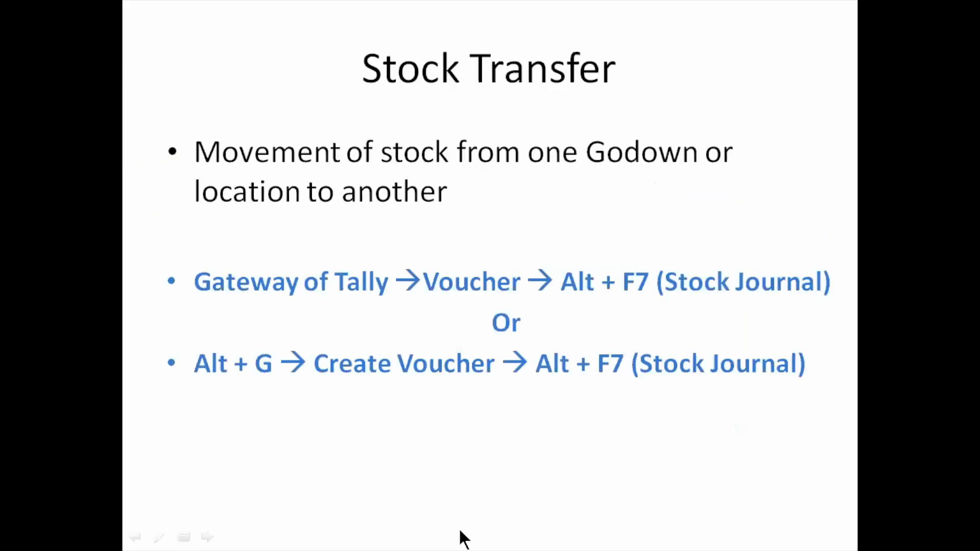
key(Right)
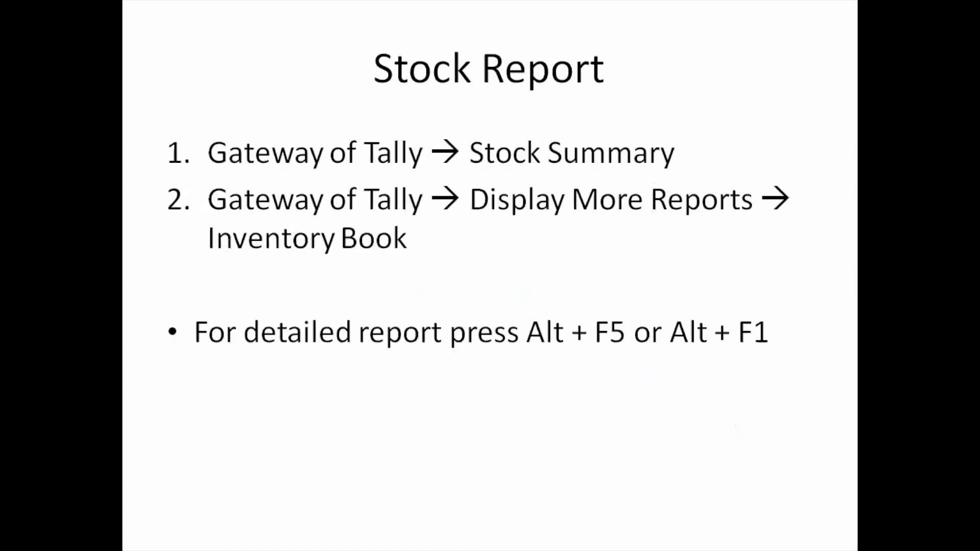
Go back through the presentation to the Unit of Measurement slide.
key(Left)
key(Left)
key(Left)
key(Left)
key(Left)
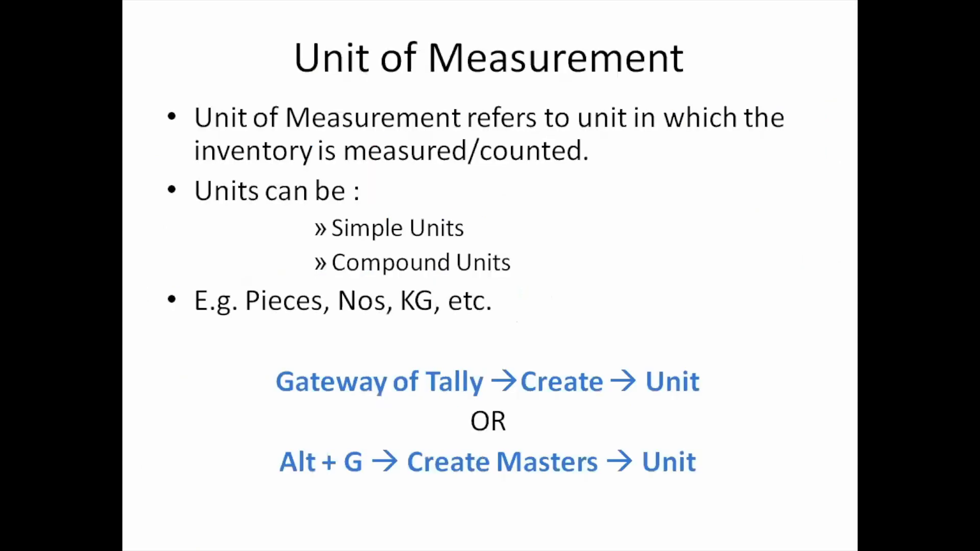